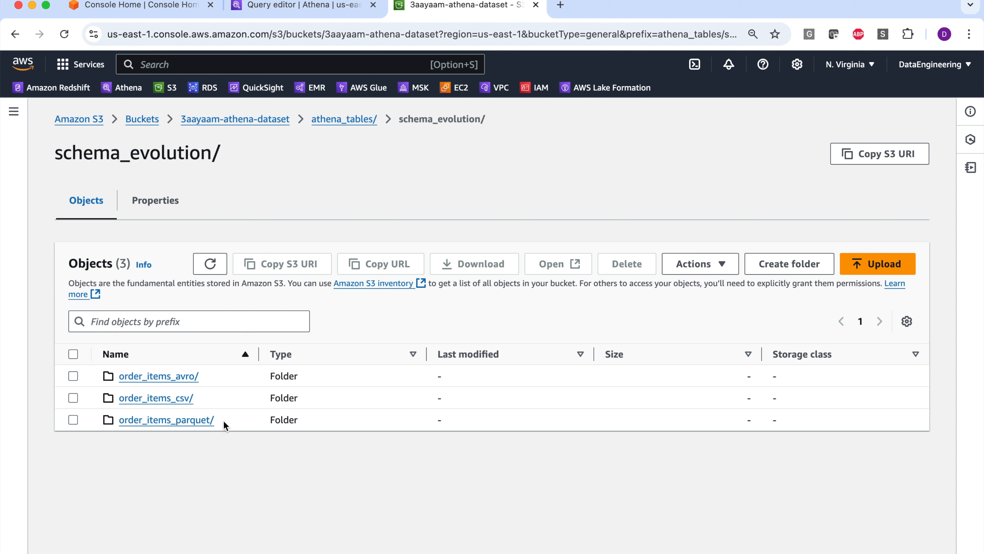
- Examine the schema_1, schema_2 and schema_3 folders inside order_items_avro and return to the schema_evolution folder
{"action": "left_click", "coordinate": [157, 376]}
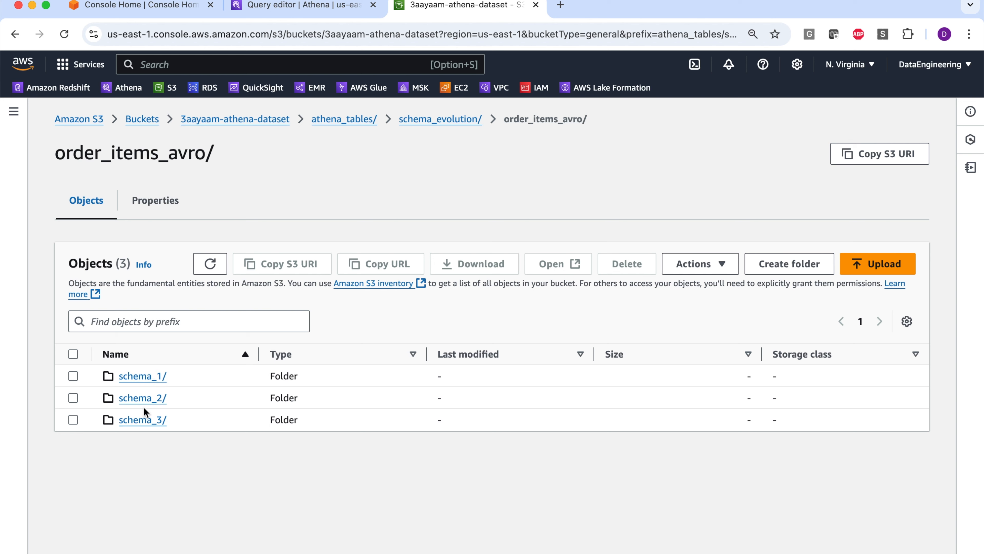
{"action": "left_click", "coordinate": [142, 376]}
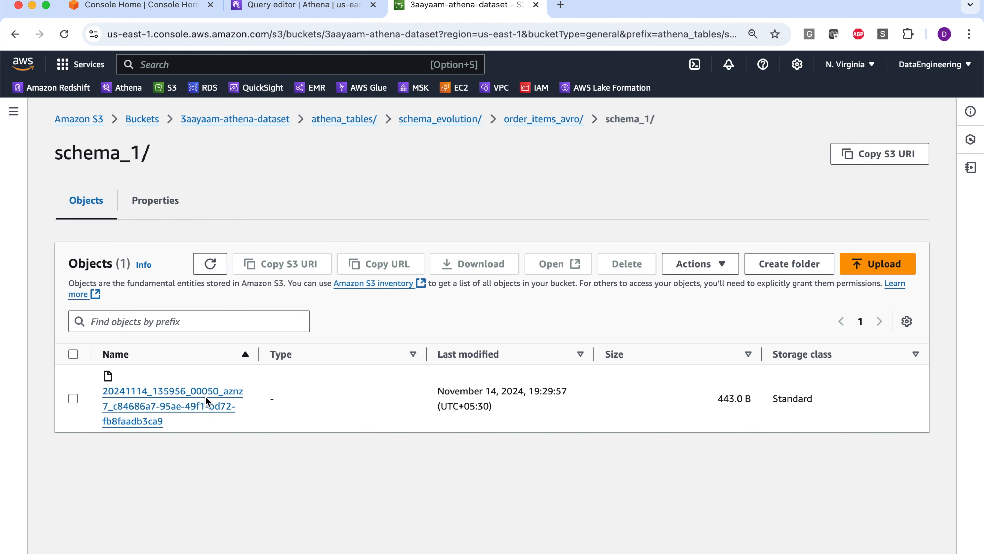
{"action": "left_click", "coordinate": [513, 121]}
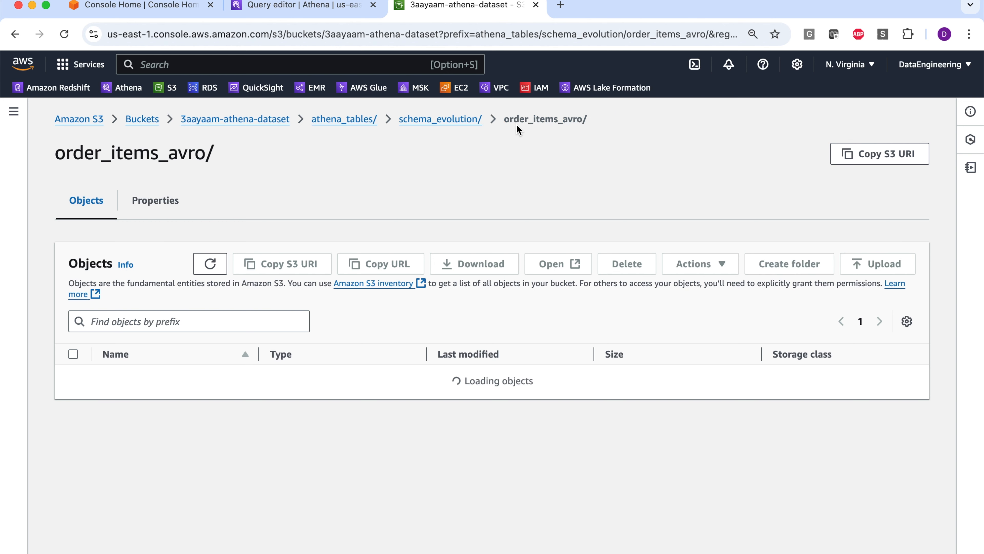
{"action": "left_click", "coordinate": [126, 403]}
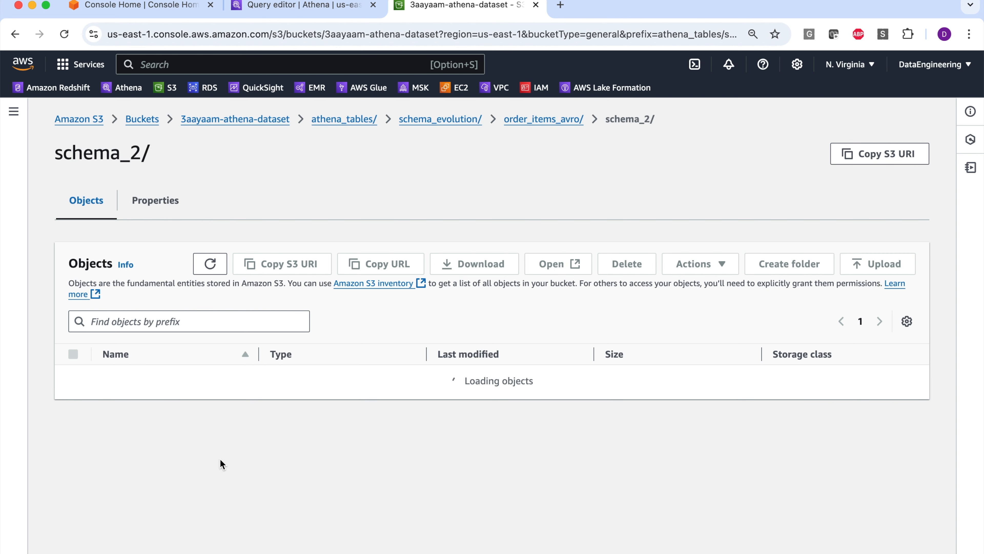
{"action": "left_click", "coordinate": [535, 120]}
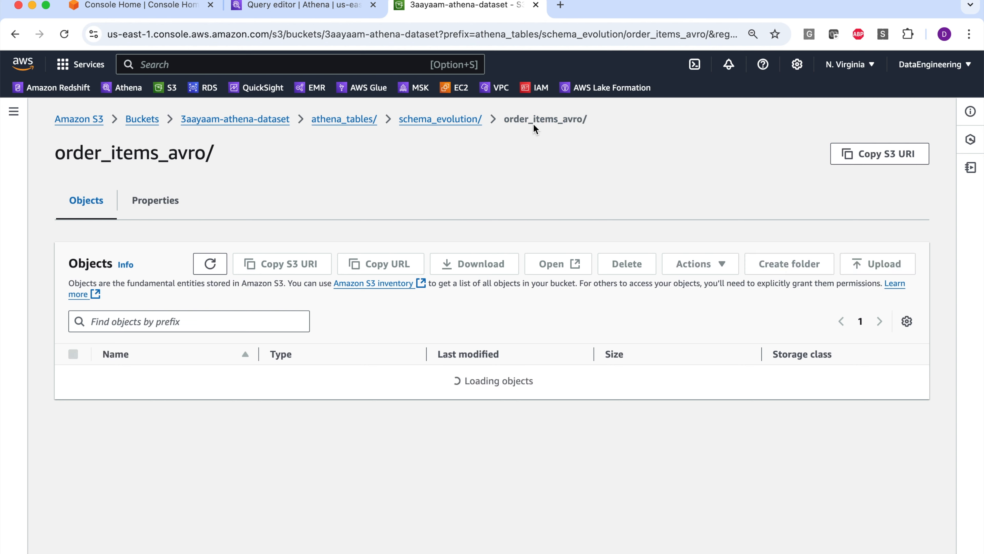
{"action": "left_click", "coordinate": [151, 423]}
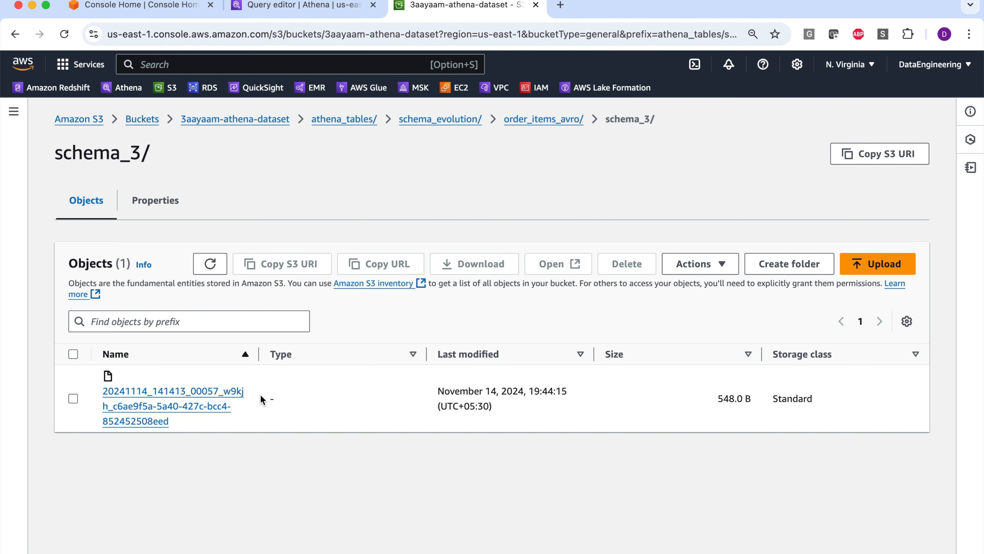
{"action": "left_click", "coordinate": [540, 120]}
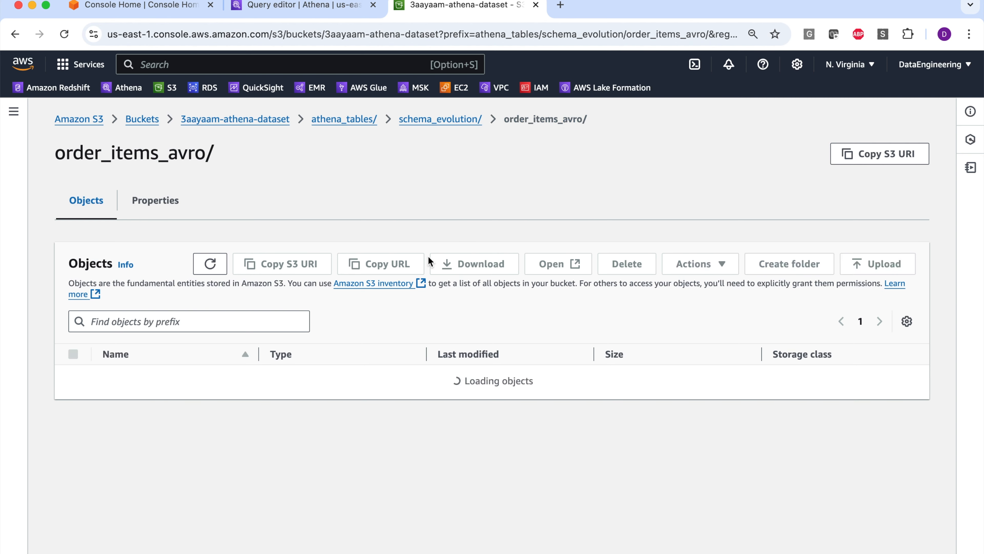
{"action": "left_click", "coordinate": [410, 120]}
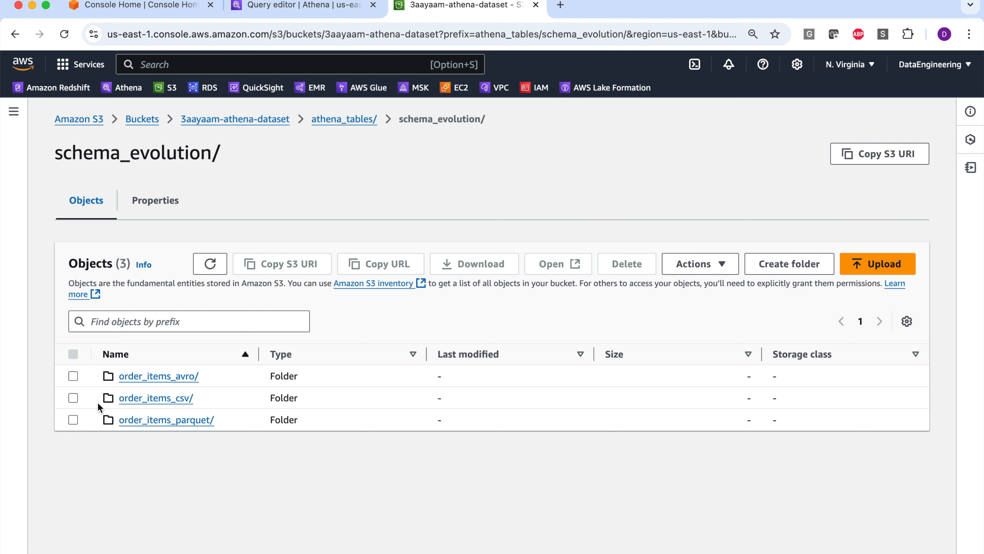
- Examine the files in the schema_all folder of order_items_parquet, and open the order_items_csv folder
{"action": "left_click", "coordinate": [158, 422]}
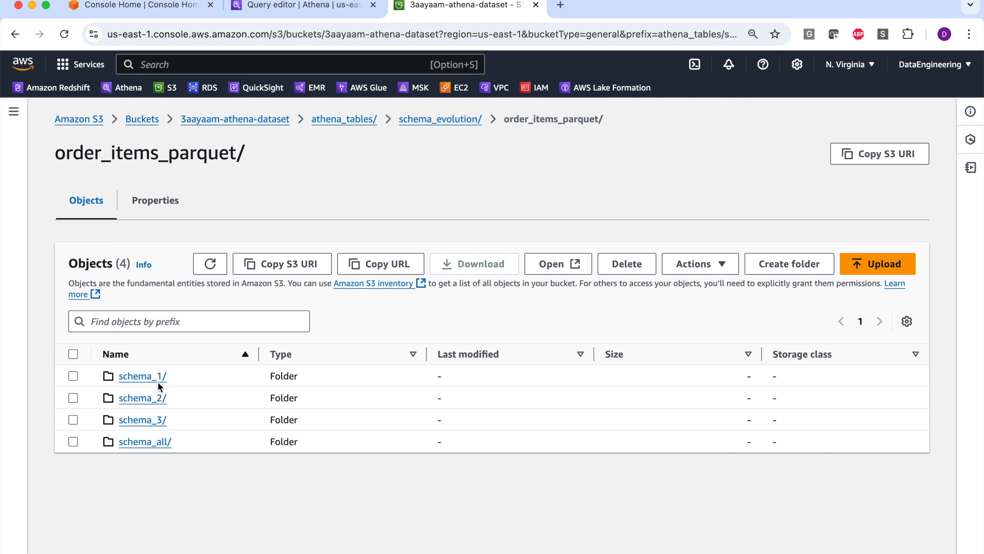
{"action": "left_click", "coordinate": [149, 449]}
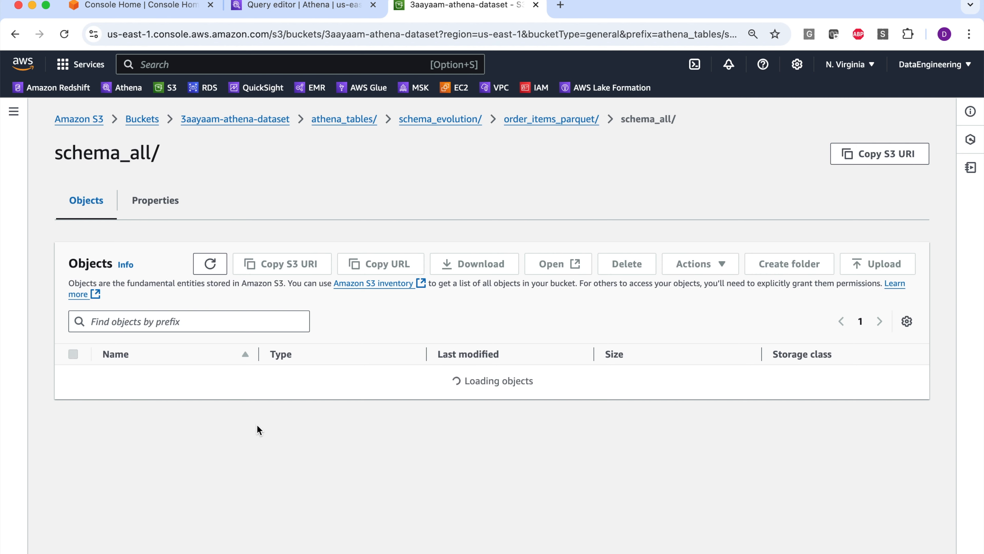
{"action": "scroll", "coordinate": [232, 391], "scroll_direction": "down", "scroll_amount": 1}
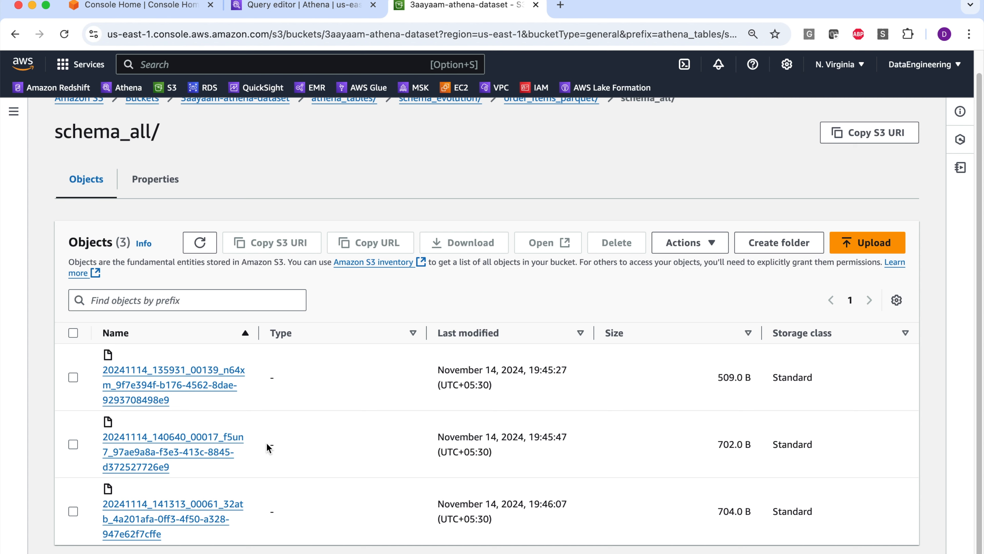
{"action": "scroll", "coordinate": [465, 267], "scroll_direction": "up", "scroll_amount": 1}
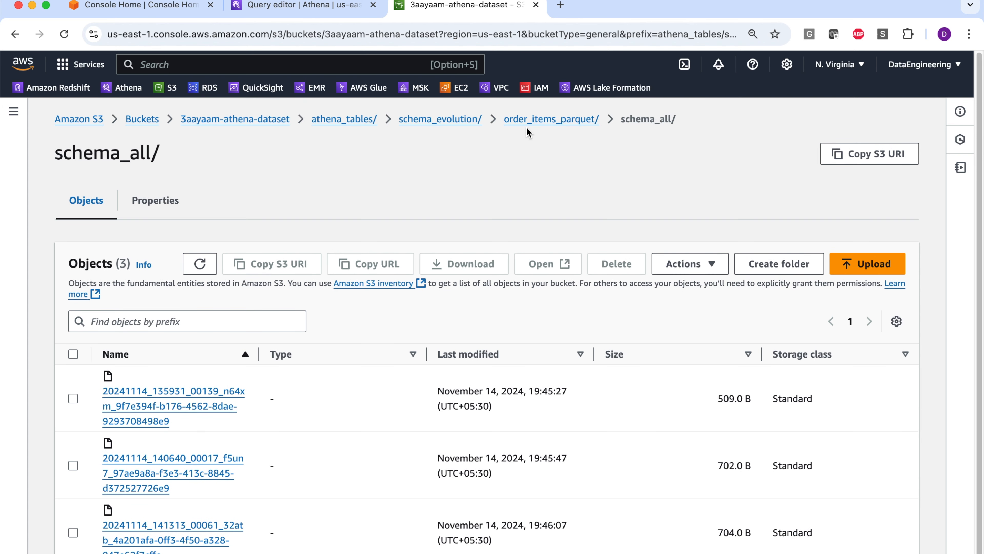
{"action": "left_click", "coordinate": [530, 121]}
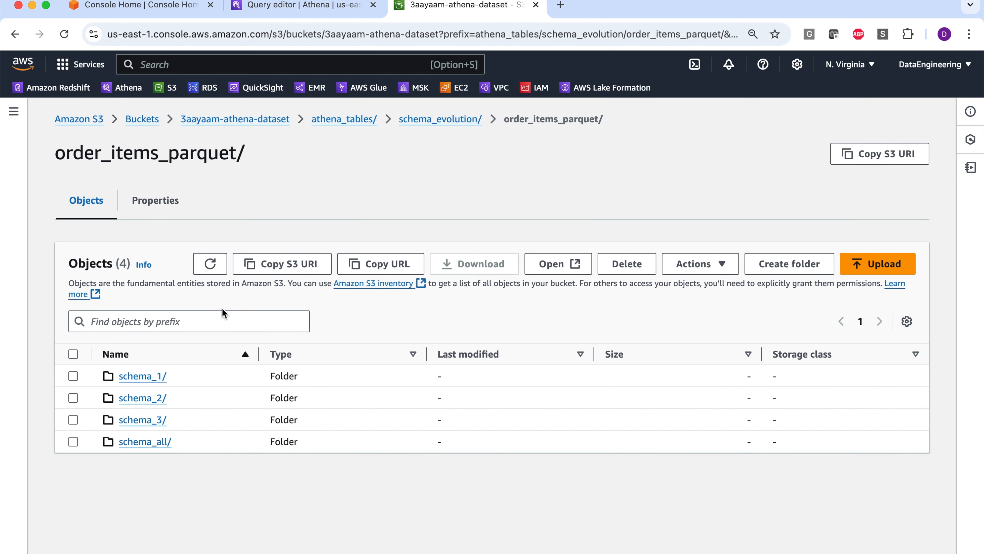
{"action": "left_click", "coordinate": [436, 121]}
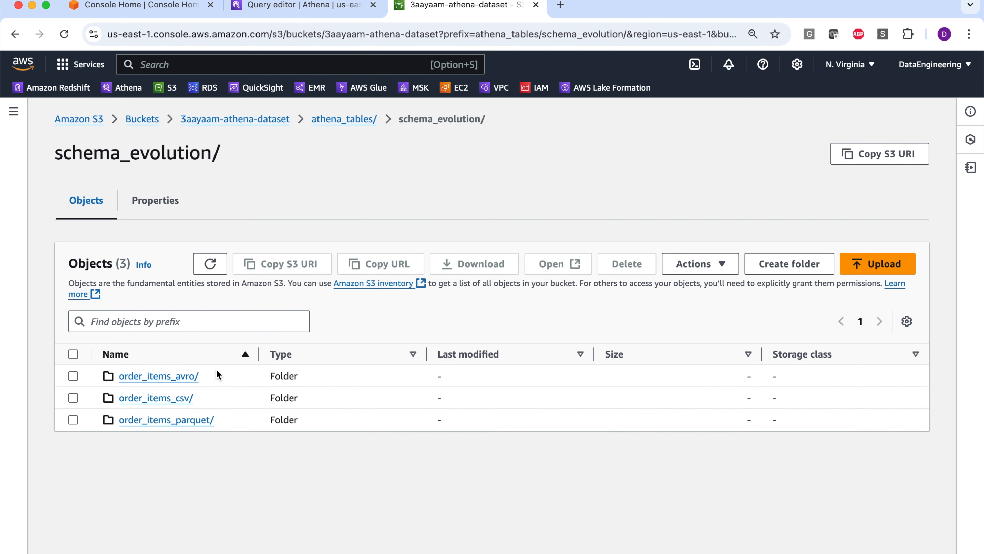
{"action": "left_click", "coordinate": [157, 398]}
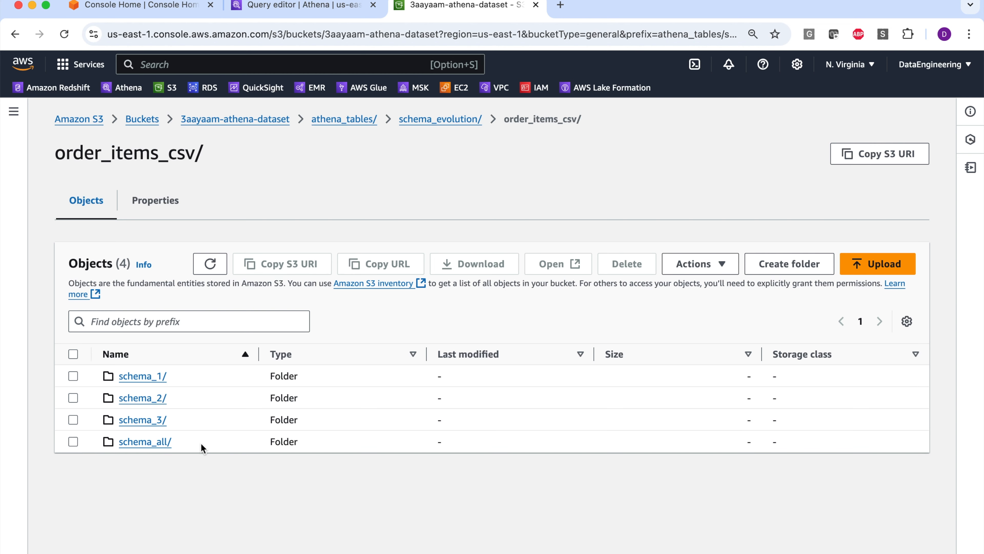
- In the Athena query editor, replace the query with a comma-delimited create external table order_items_csv statement: order_id string, product_id string, location ending in order_items_csv/schema_1/
{"action": "left_click", "coordinate": [254, 6]}
{"action": "left_click_drag", "start_coordinate": [547, 221], "coordinate": [273, 209]}
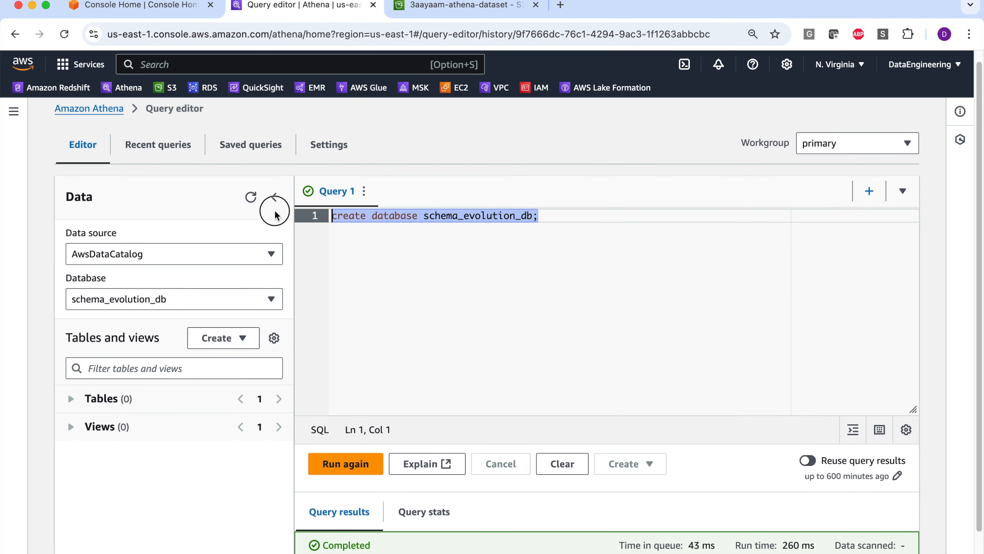
{"action": "key", "text": "BackSpace"}
{"action": "key", "text": "super+Tab"}
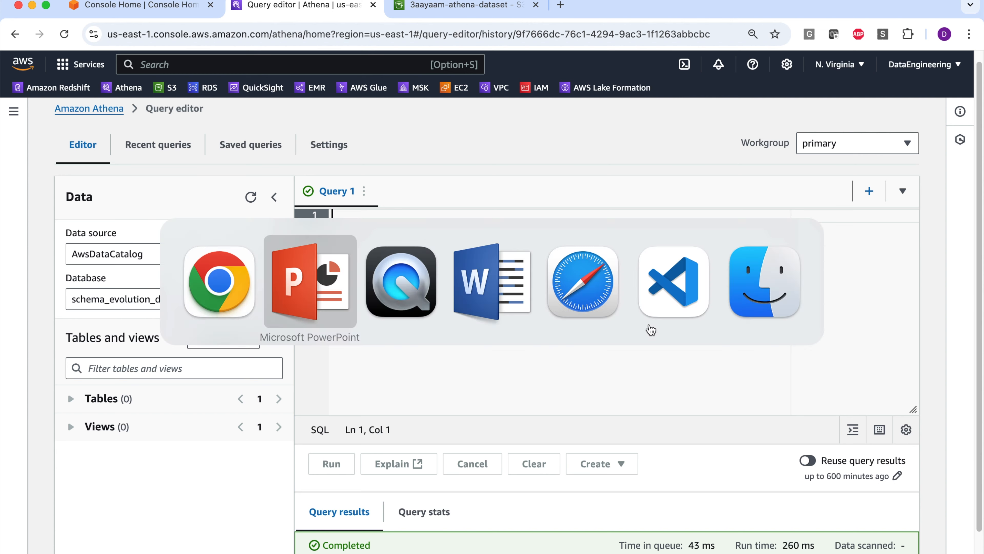
{"action": "type", "text": "create external table order_items_csv ( order_id string, product_id string ) row format delimited fields terminated by ',' lines terminated by '\\n' location 's3://3aayaam-athena-dataset/athena_tables/schema_evolution/order_items_csv/schema_1/';"}
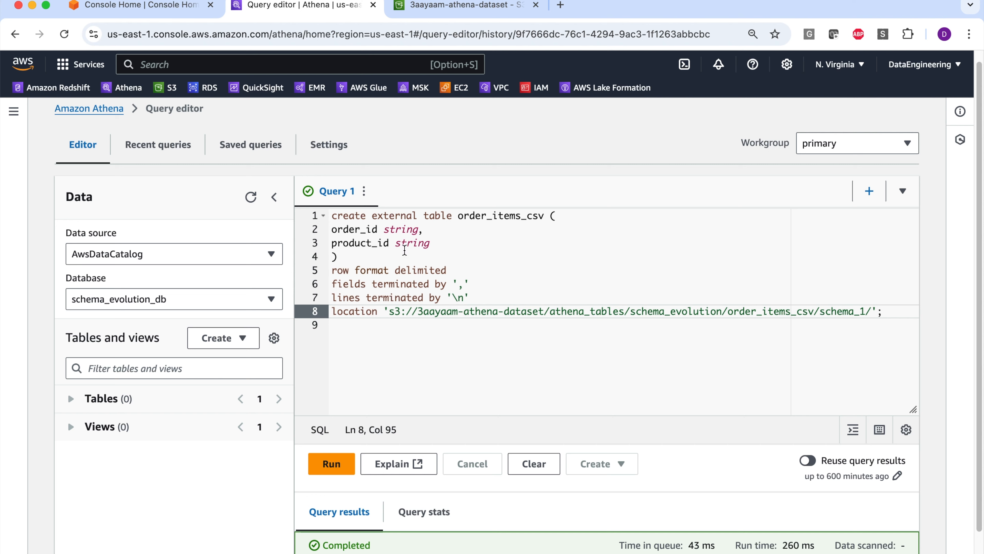
{"action": "left_click", "coordinate": [389, 312]}
{"action": "left_click_drag", "start_coordinate": [728, 309], "coordinate": [865, 310]}
{"action": "left_click", "coordinate": [844, 350]}
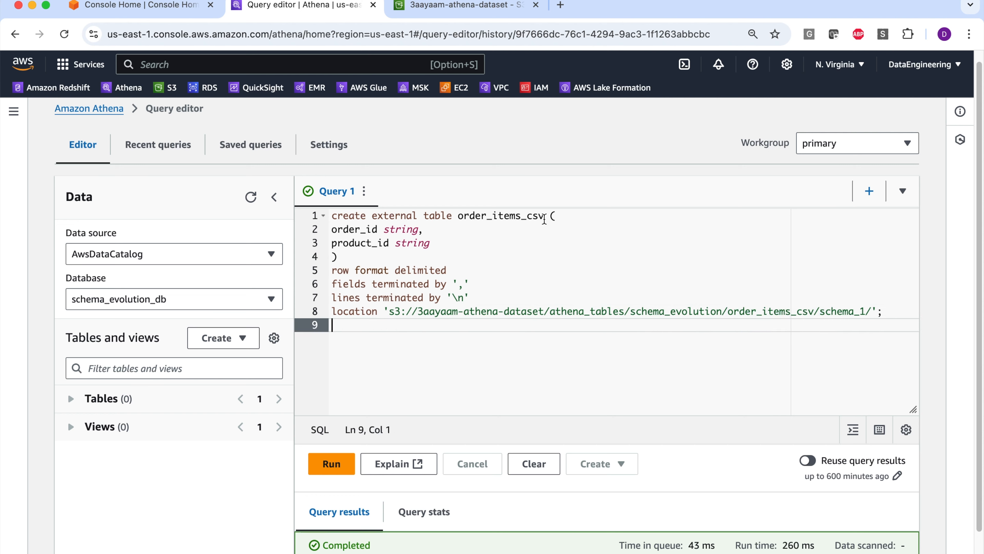
- Add the query "select * from order_items_csv;" below the create table statement
{"action": "double_click", "coordinate": [509, 216]}
{"action": "left_click", "coordinate": [440, 357]}
{"action": "key", "text": "Return"}
{"action": "key", "text": "Return"}
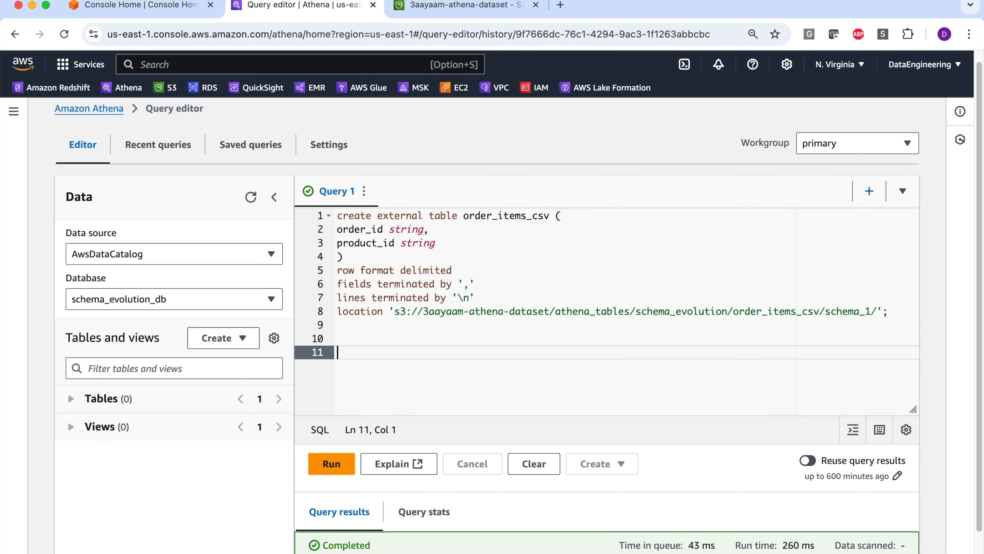
{"action": "type", "text": "select * from order_items_csv;"}
- Run only the create table statement, and run the select query on order_items_csv to review its rows
{"action": "left_click_drag", "start_coordinate": [888, 312], "coordinate": [337, 215]}
{"action": "key", "text": "ctrl+Return"}
{"action": "left_click_drag", "start_coordinate": [507, 296], "coordinate": [330, 289]}
{"action": "left_click", "coordinate": [345, 400]}
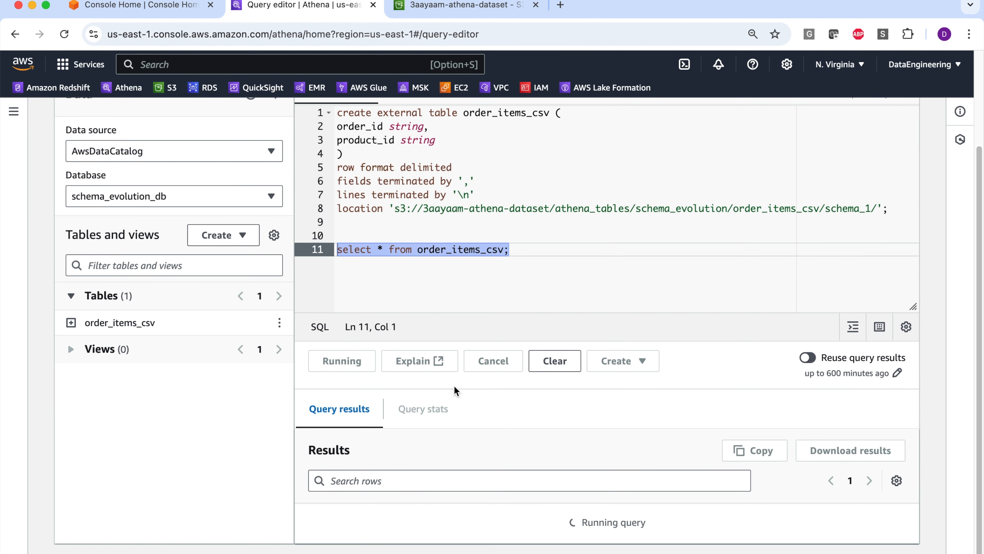
{"action": "scroll", "coordinate": [392, 316], "scroll_direction": "down", "scroll_amount": 8}
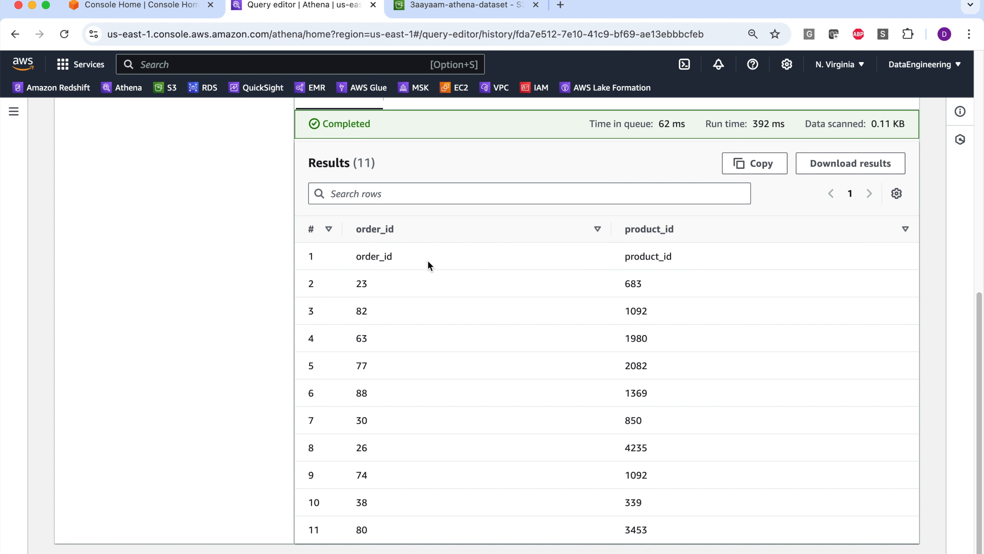
{"action": "scroll", "coordinate": [460, 253], "scroll_direction": "up", "scroll_amount": 7}
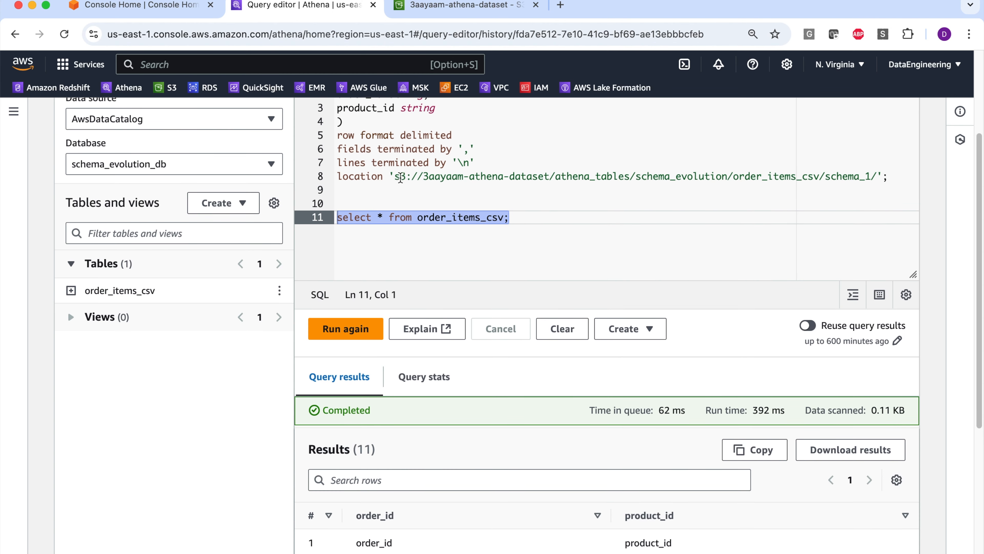
{"action": "scroll", "coordinate": [400, 178], "scroll_direction": "up", "scroll_amount": 3}
- Insert "alter table order_items_csv replace columns (order_id int, product_code int);" between the create table statement and the select query
{"action": "left_click", "coordinate": [524, 276]}
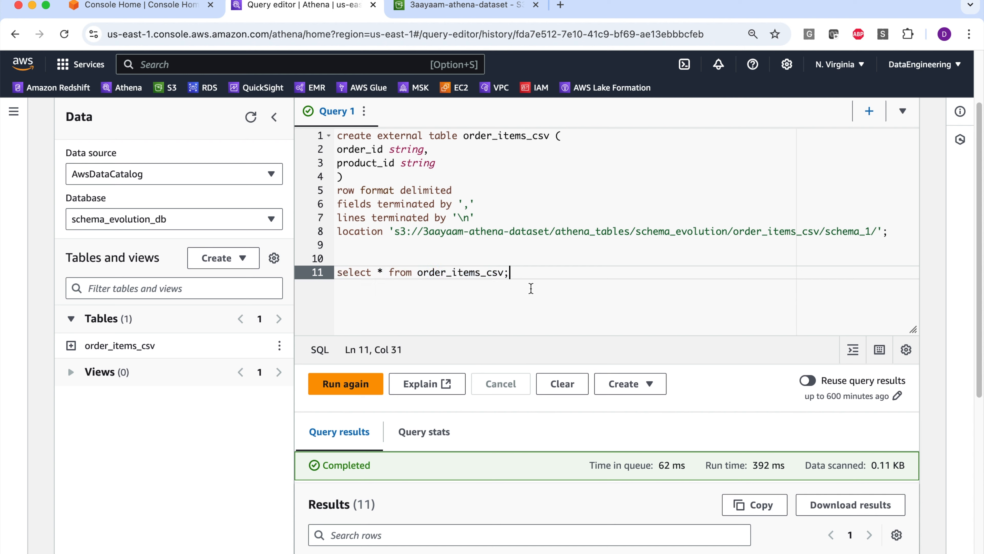
{"action": "left_click", "coordinate": [555, 247]}
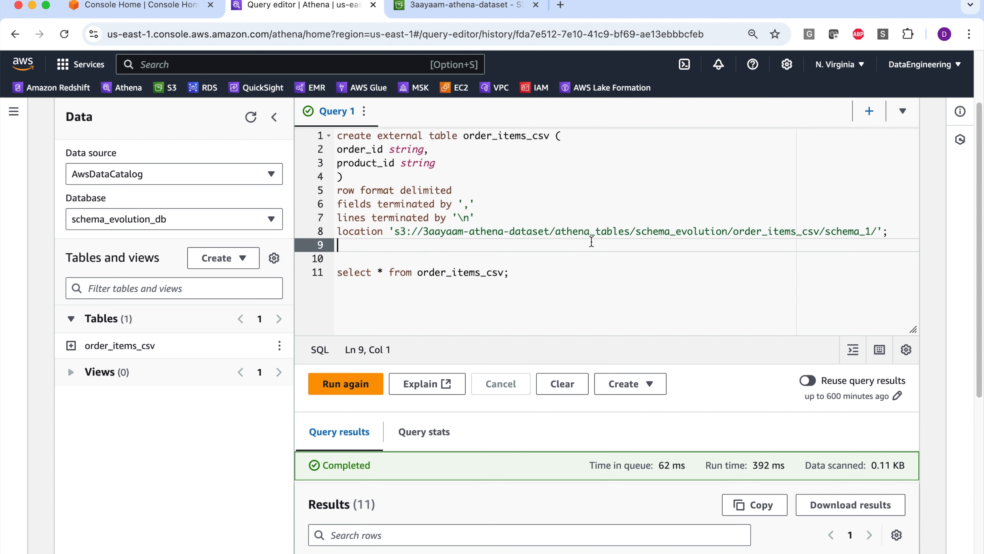
{"action": "key", "text": "Return"}
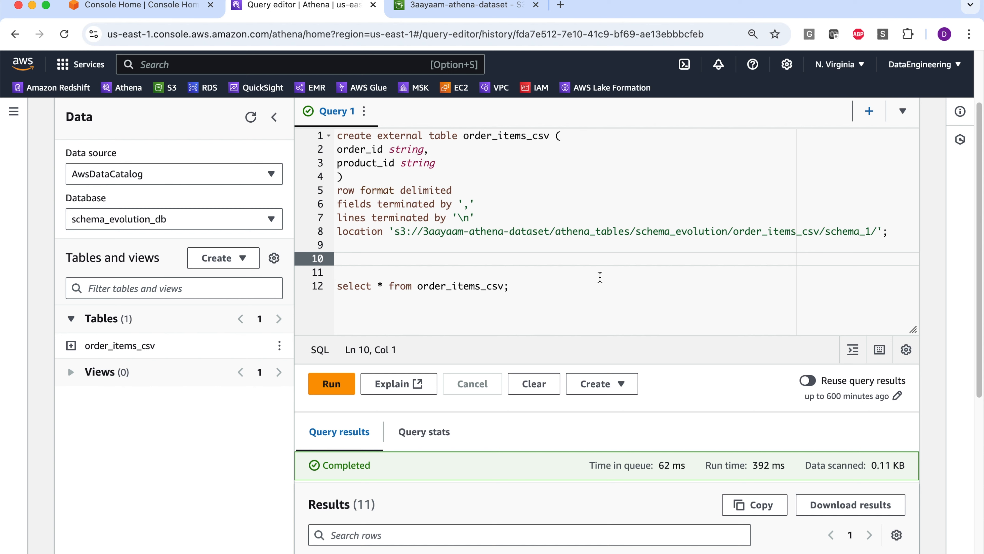
{"action": "type", "text": "alter table order_items_csv replace columns (order_id int, product_code int);"}
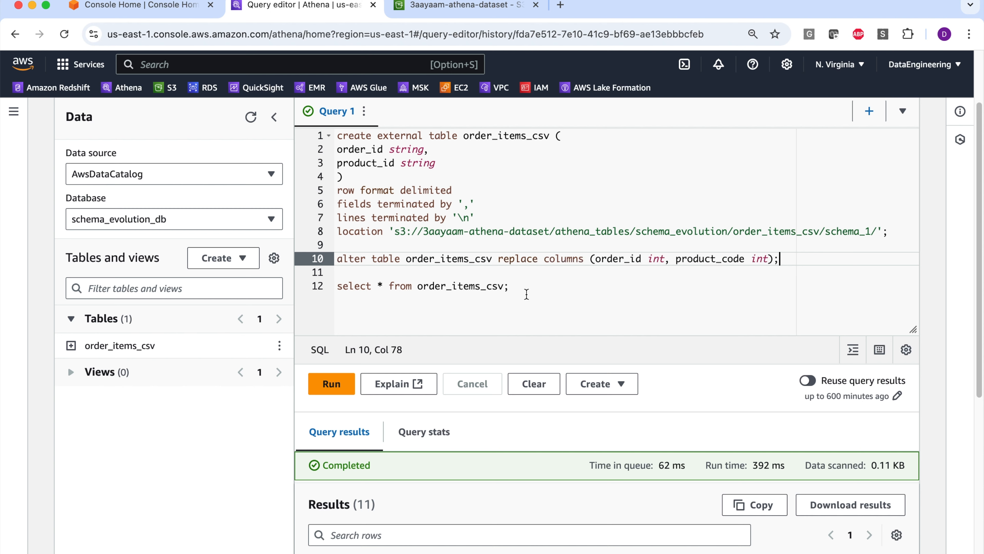
{"action": "double_click", "coordinate": [711, 259]}
{"action": "left_click", "coordinate": [479, 267]}
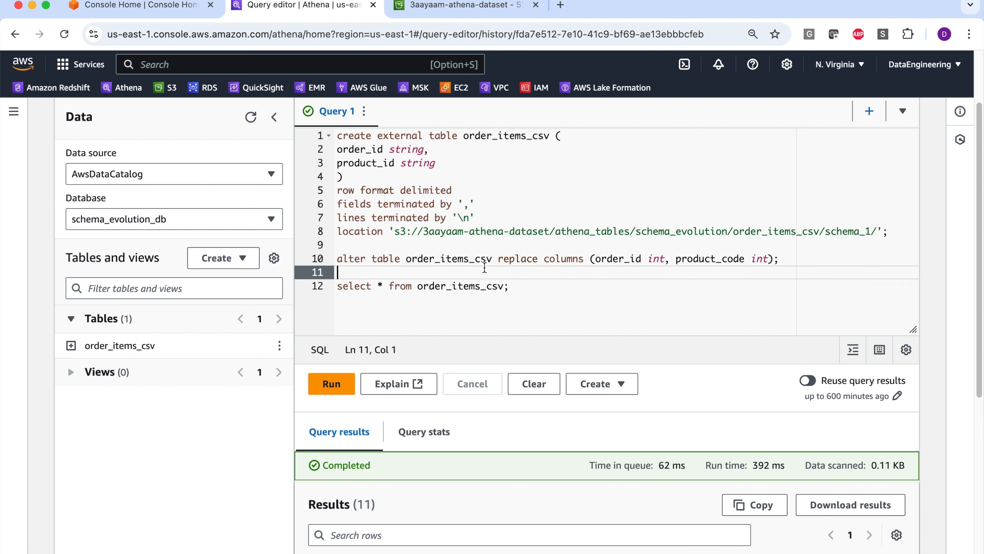
{"action": "double_click", "coordinate": [612, 258]}
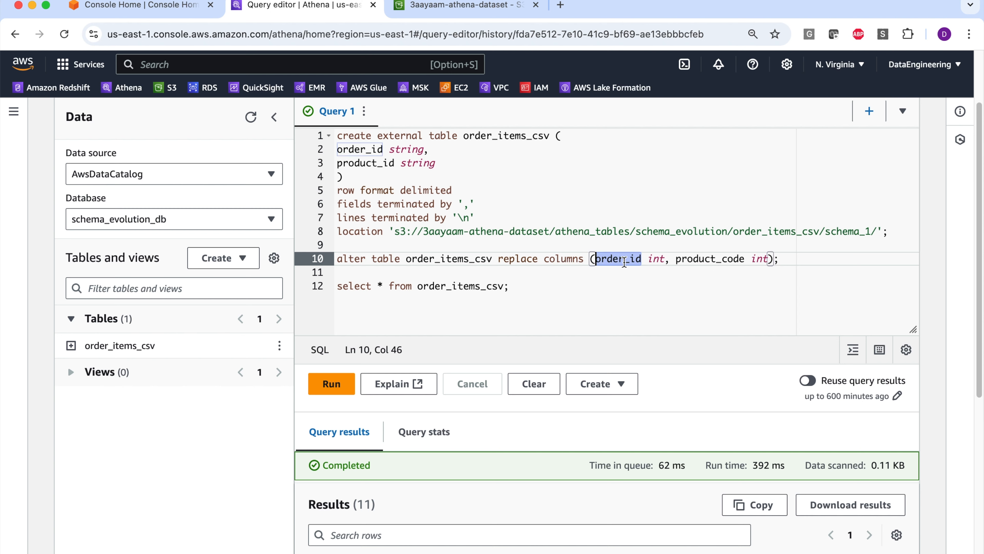
{"action": "double_click", "coordinate": [688, 259]}
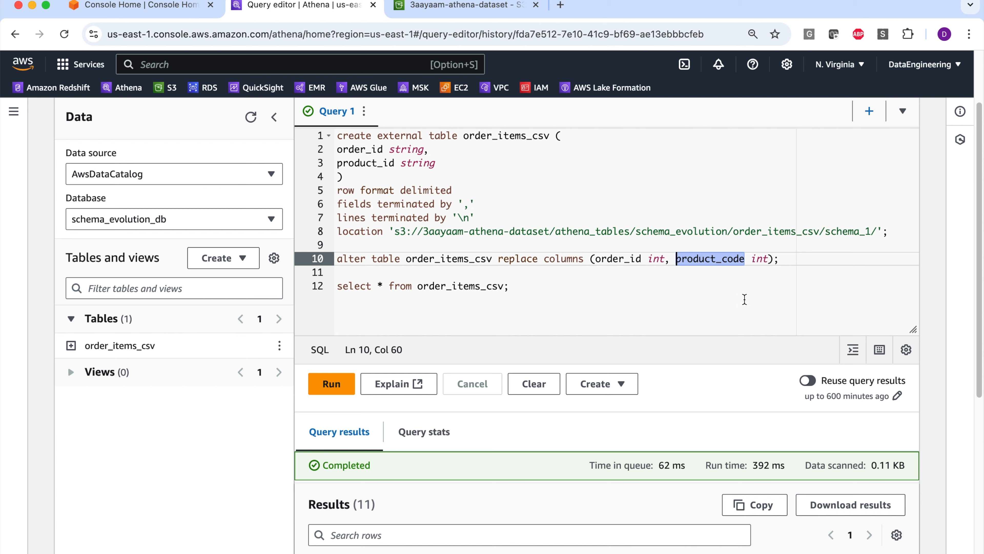
{"action": "left_click", "coordinate": [748, 298]}
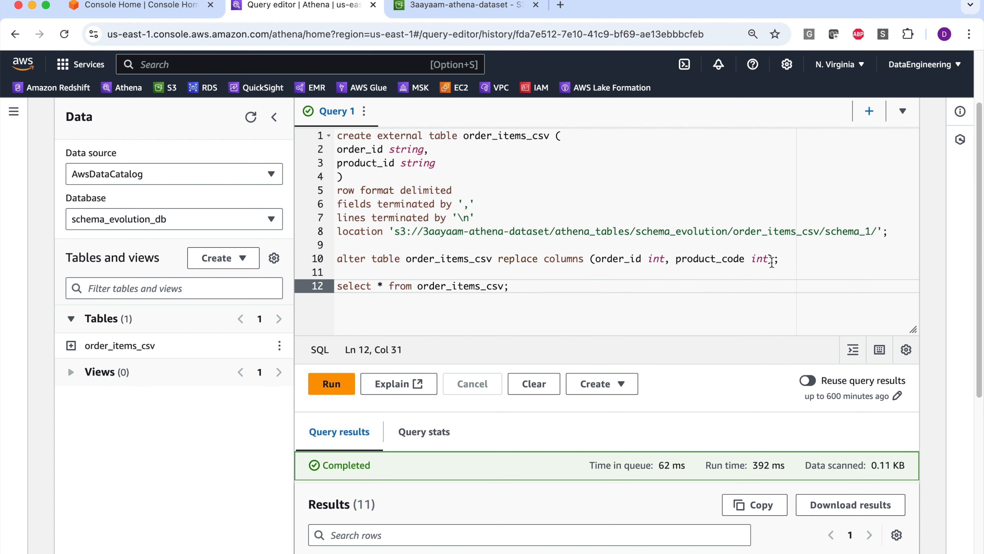
- Run only the alter table statement and expand the order_items_csv table to inspect its columns
{"action": "left_click_drag", "start_coordinate": [500, 259], "coordinate": [637, 257]}
{"action": "left_click_drag", "start_coordinate": [788, 260], "coordinate": [248, 258]}
{"action": "left_click", "coordinate": [336, 383]}
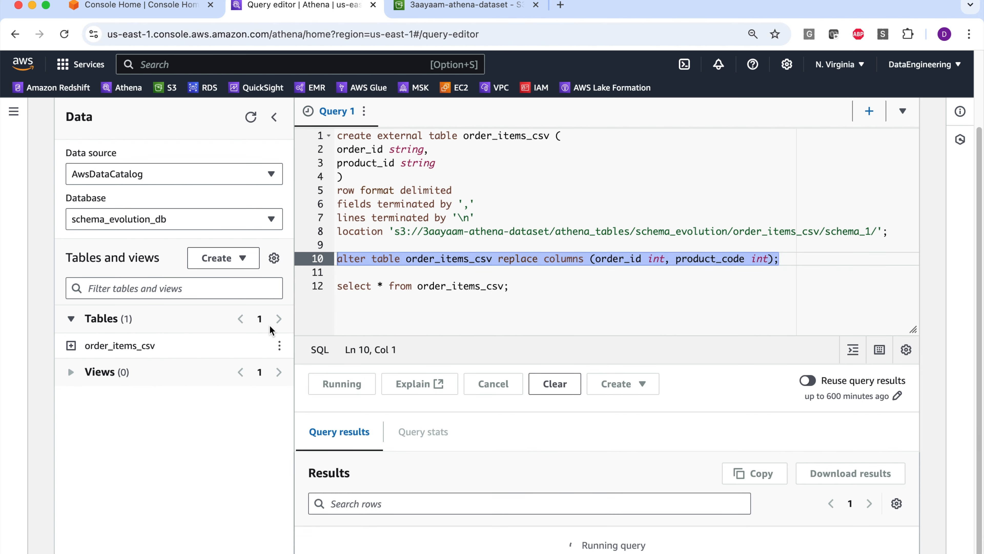
{"action": "left_click", "coordinate": [71, 345]}
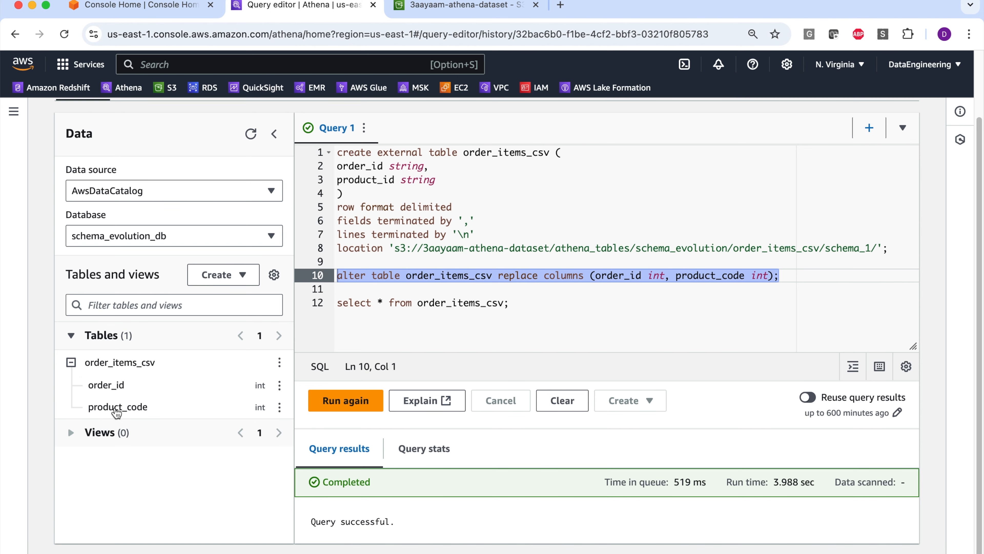
- Rerun the select query on order_items_csv and review the int column types in the alter table statement
{"action": "left_click", "coordinate": [468, 304]}
{"action": "left_click", "coordinate": [519, 307]}
{"action": "left_click_drag", "start_coordinate": [649, 235], "coordinate": [663, 241]}
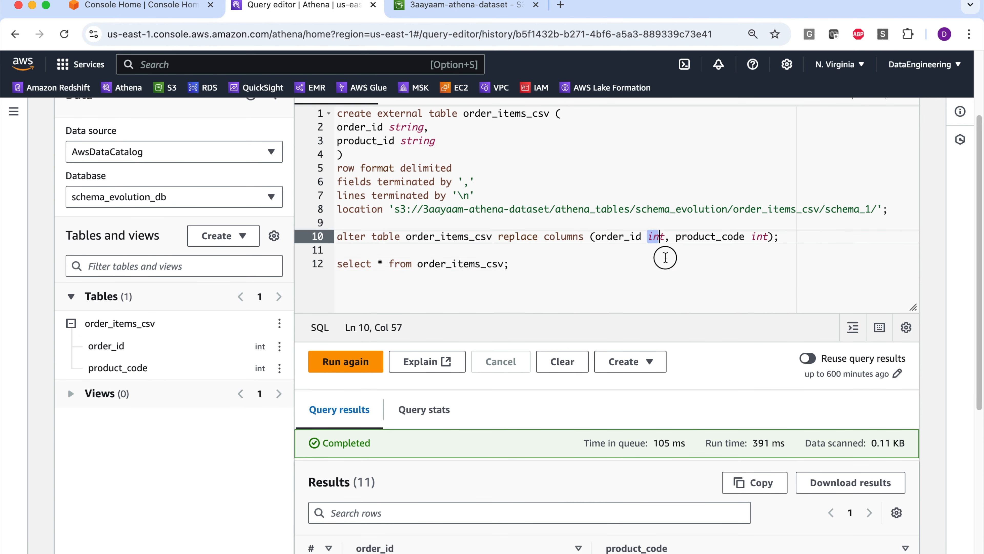
{"action": "left_click", "coordinate": [664, 259]}
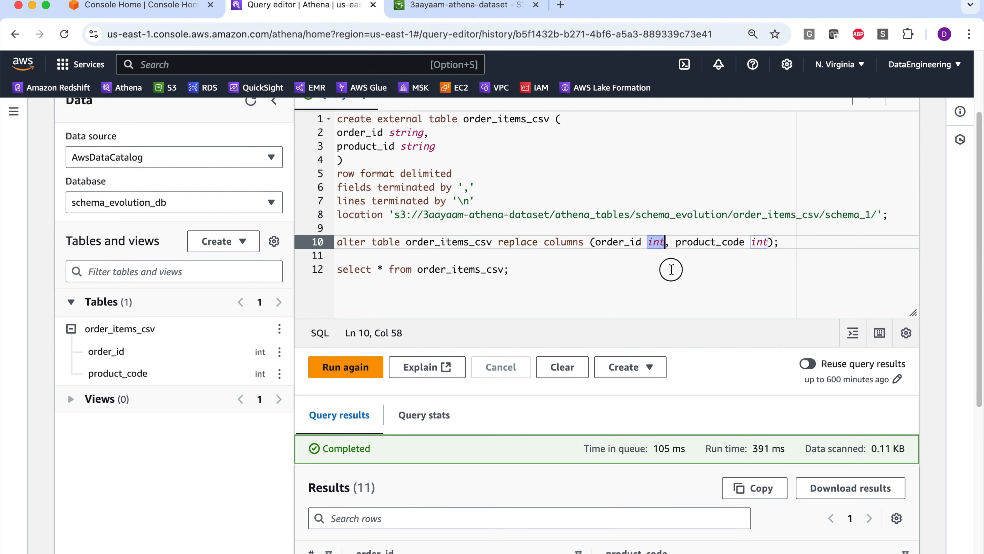
{"action": "left_click", "coordinate": [705, 268]}
{"action": "left_click_drag", "start_coordinate": [753, 241], "coordinate": [770, 242]}
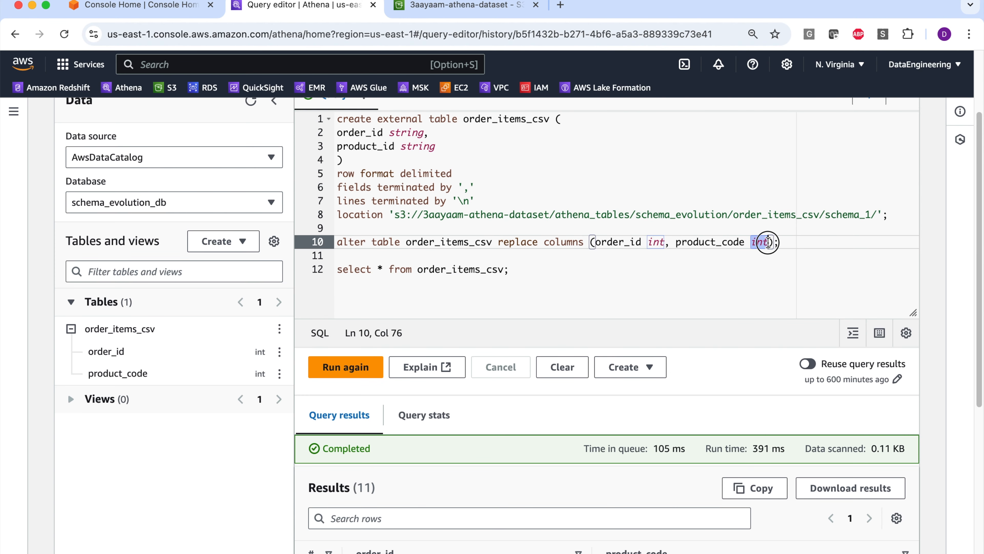
- Run only the select query on order_items_csv again and review the returned order_id and product_code rows
{"action": "left_click", "coordinate": [688, 287]}
{"action": "left_click", "coordinate": [337, 269], "text": "shift"}
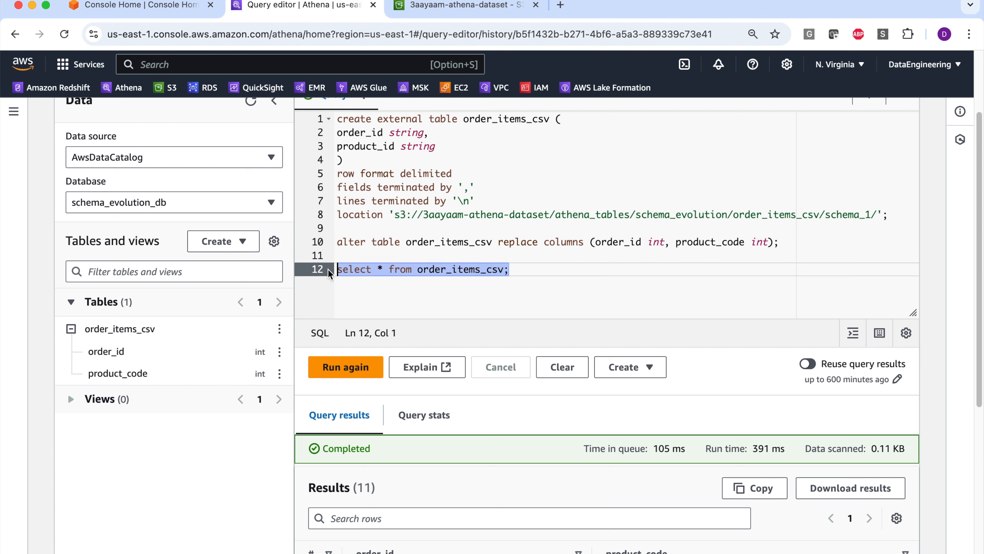
{"action": "left_click", "coordinate": [345, 367]}
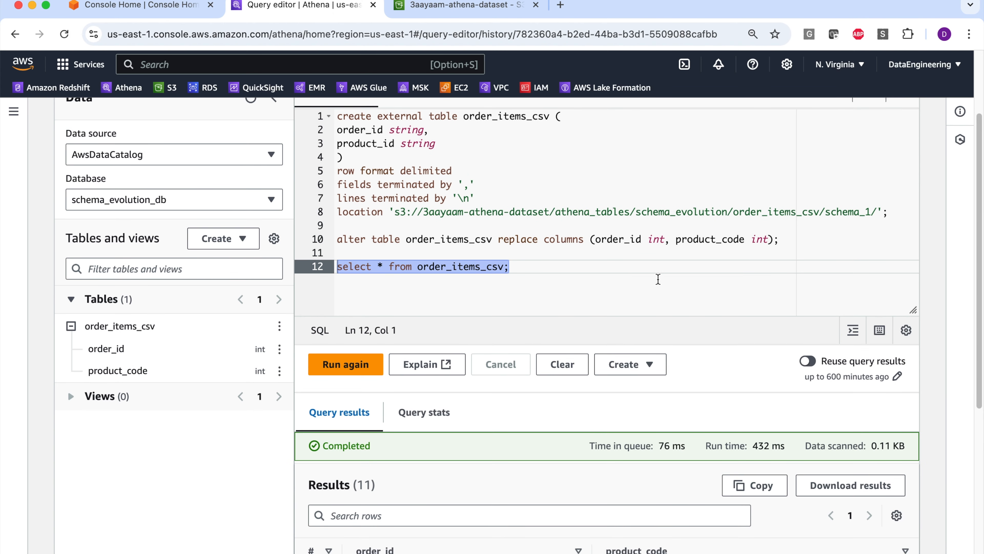
{"action": "left_click", "coordinate": [623, 282]}
{"action": "scroll", "coordinate": [620, 281], "scroll_direction": "up", "scroll_amount": 1}
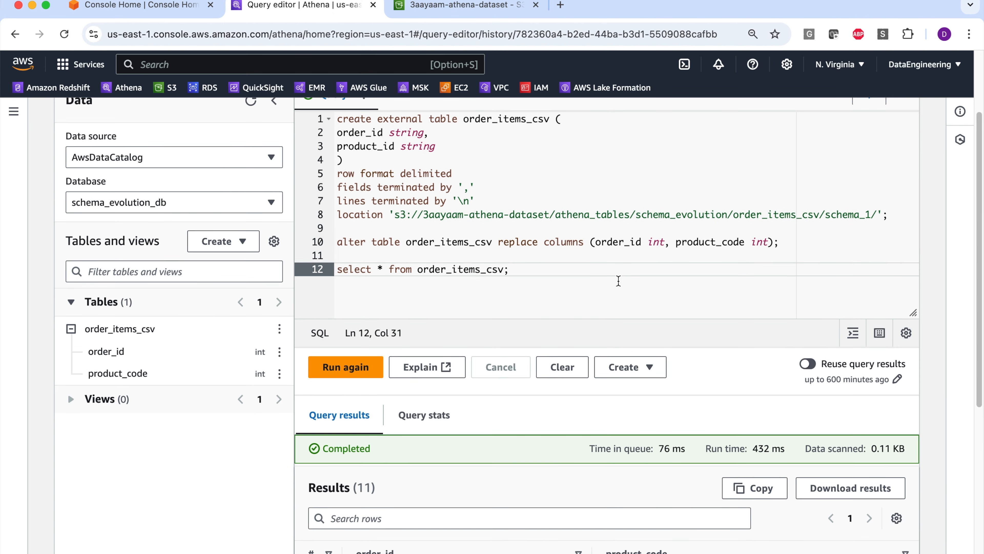
{"action": "scroll", "coordinate": [620, 281], "scroll_direction": "up", "scroll_amount": 2}
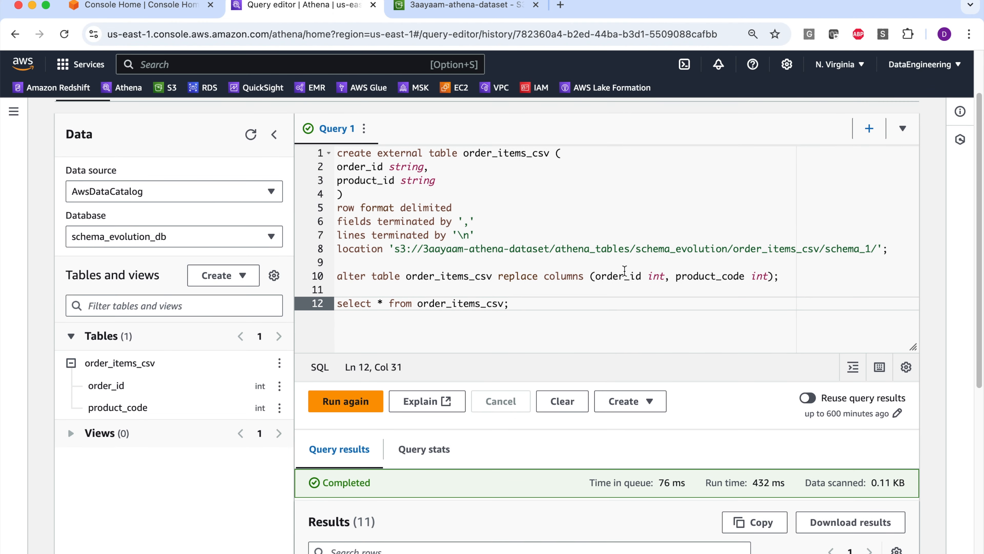
{"action": "scroll", "coordinate": [625, 277], "scroll_direction": "down", "scroll_amount": 3}
{"action": "scroll", "coordinate": [625, 272], "scroll_direction": "down", "scroll_amount": 10}
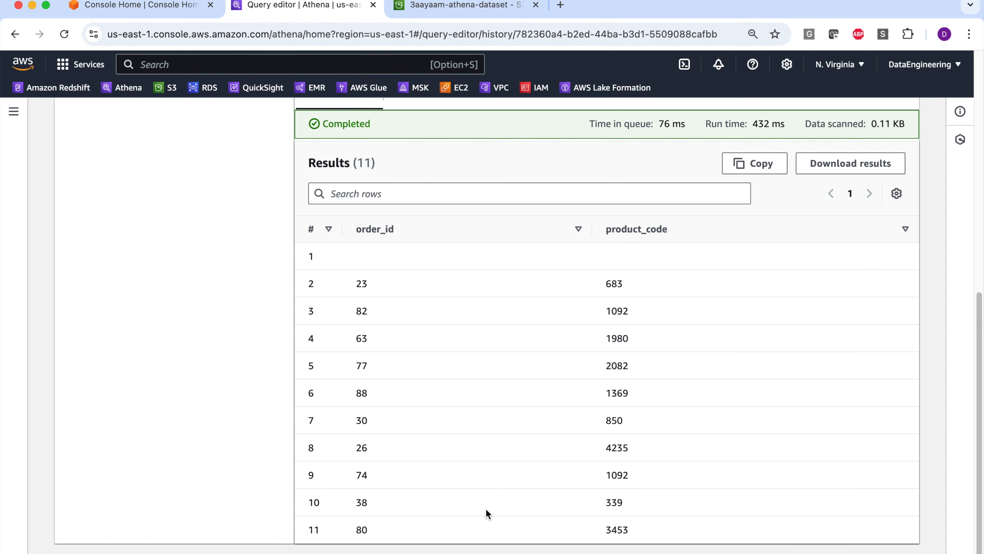
- Compare the first row of the query results with the int column types declared in the replace columns statement
{"action": "scroll", "coordinate": [381, 348], "scroll_direction": "up", "scroll_amount": 2}
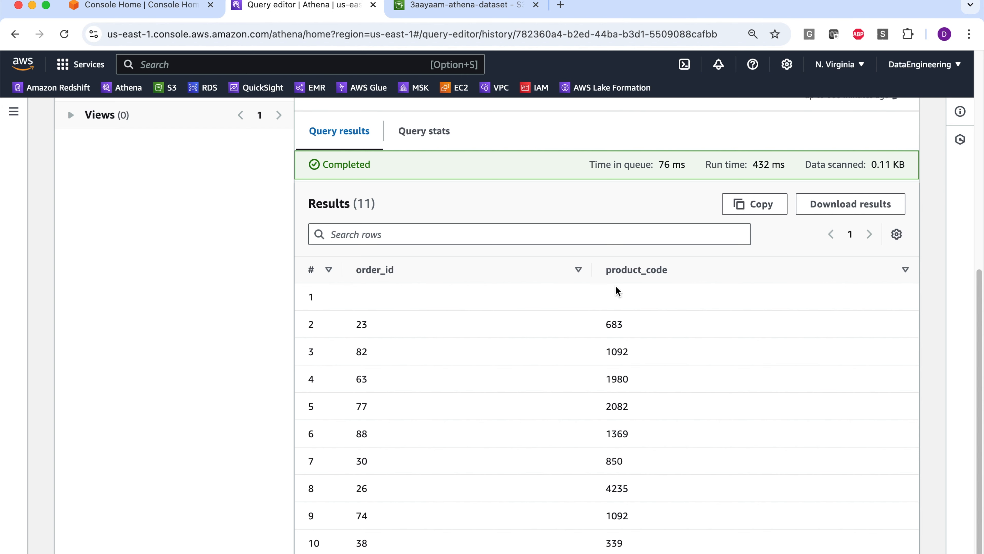
{"action": "scroll", "coordinate": [503, 321], "scroll_direction": "up", "scroll_amount": 5}
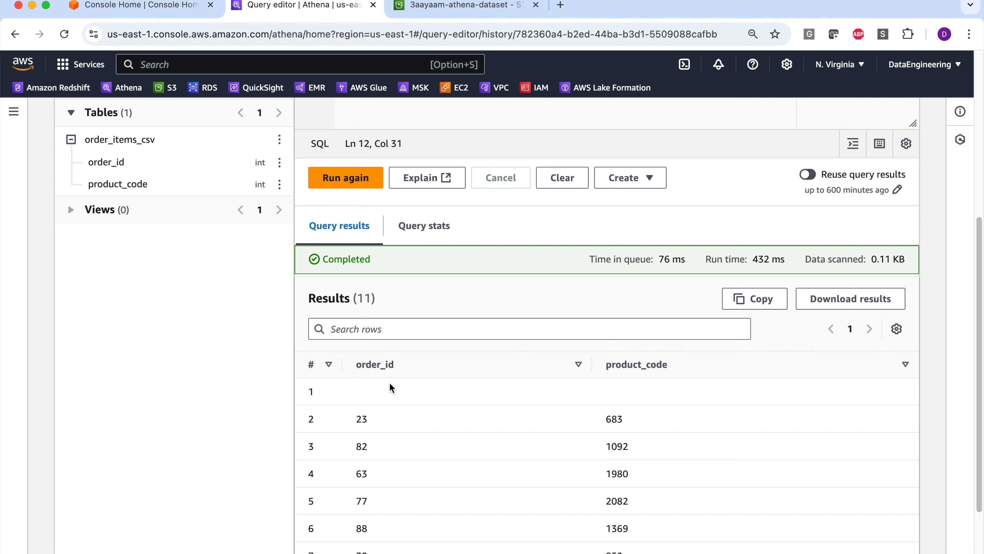
{"action": "scroll", "coordinate": [389, 383], "scroll_direction": "up", "scroll_amount": 6}
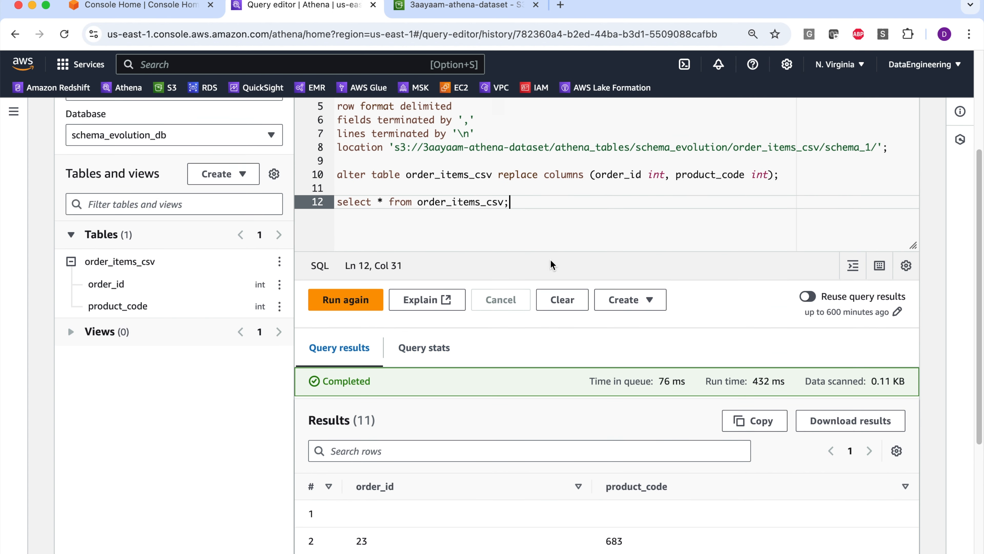
{"action": "left_click", "coordinate": [654, 177]}
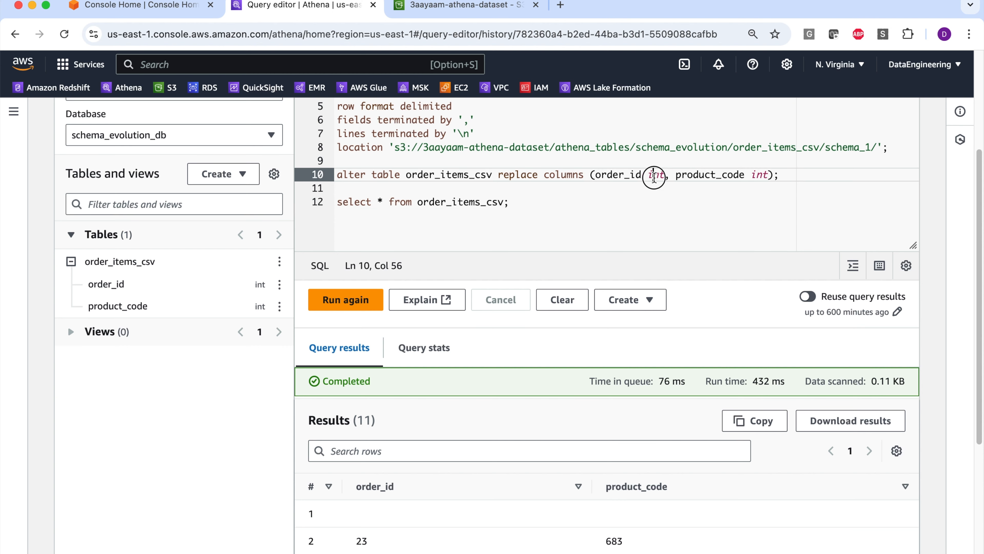
{"action": "double_click", "coordinate": [654, 174]}
{"action": "left_click", "coordinate": [653, 233]}
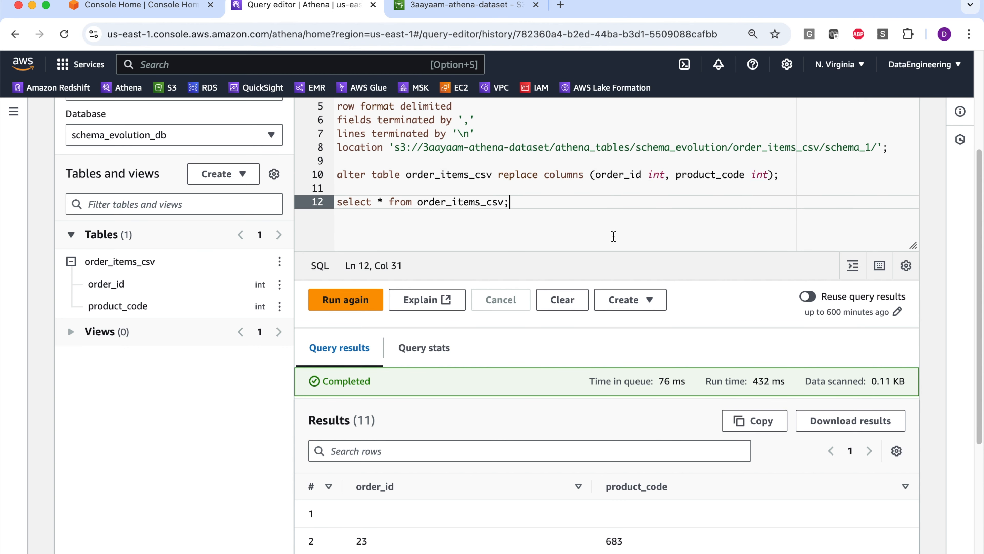
{"action": "scroll", "coordinate": [620, 236], "scroll_direction": "down", "scroll_amount": 9}
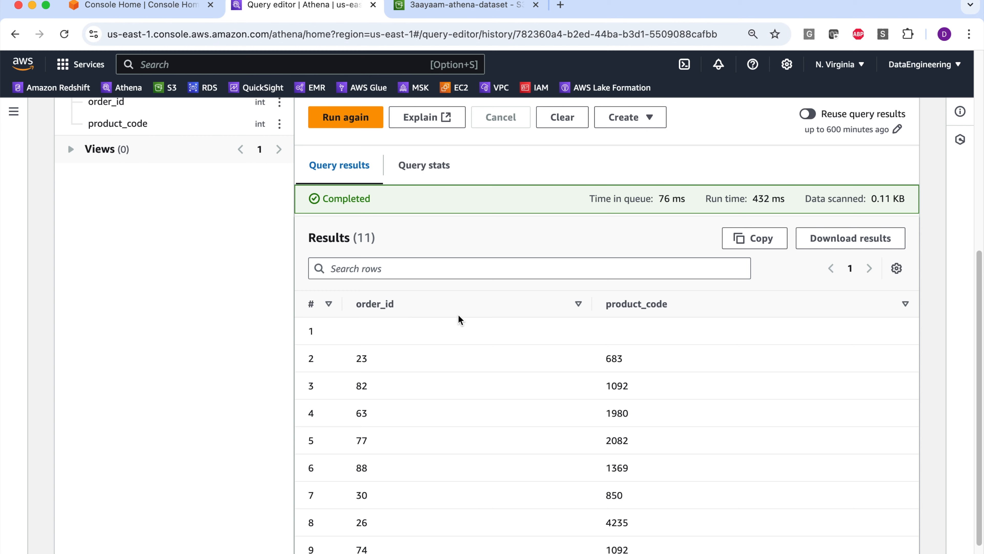
{"action": "scroll", "coordinate": [456, 294], "scroll_direction": "up", "scroll_amount": 15}
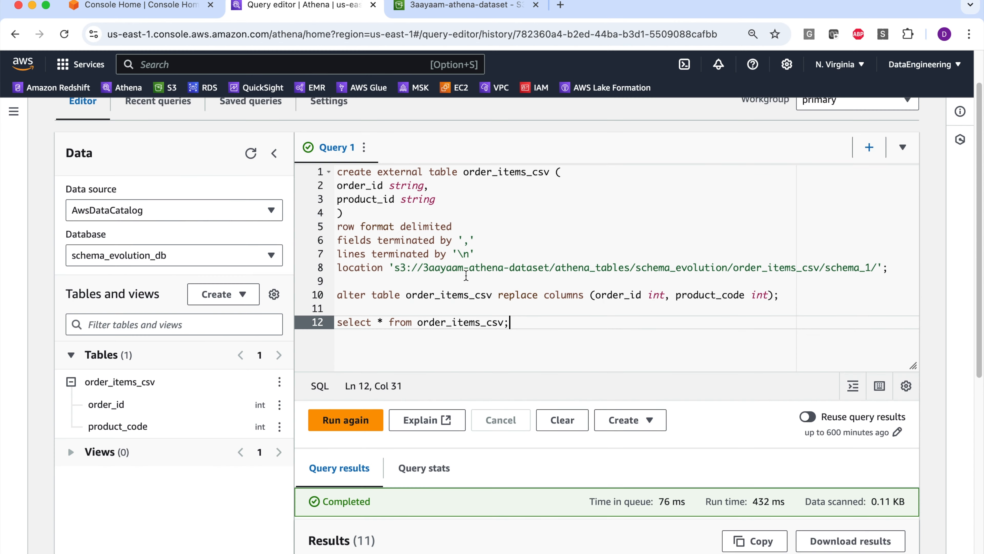
{"action": "scroll", "coordinate": [451, 348], "scroll_direction": "down", "scroll_amount": 7}
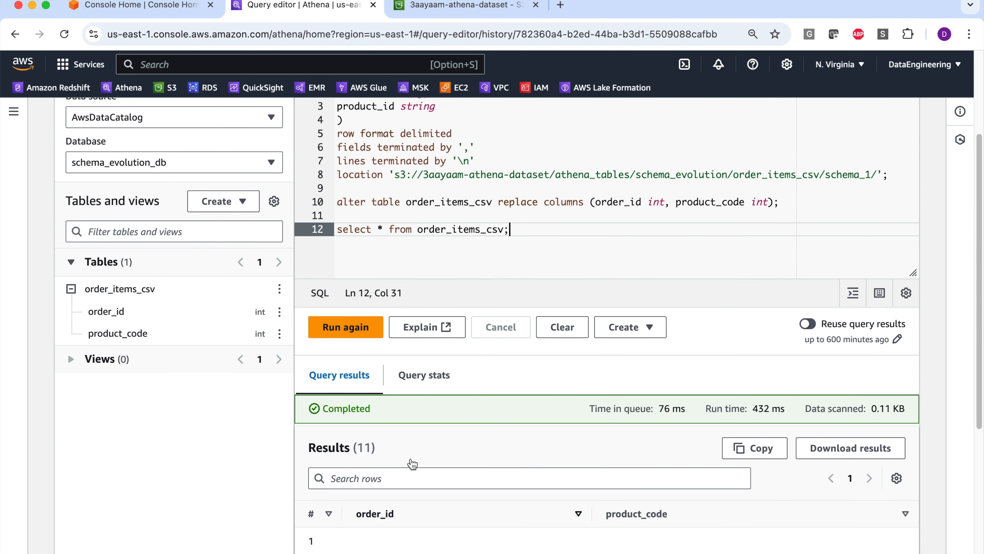
- Insert "alter table order_items_csv add columns (order_date string);" between the replace columns statement and the select query
{"action": "scroll", "coordinate": [451, 353], "scroll_direction": "up", "scroll_amount": 9}
{"action": "left_click", "coordinate": [789, 320]}
{"action": "key", "text": "Return"}
{"action": "key", "text": "Return"}
{"action": "type", "text": "alte"}
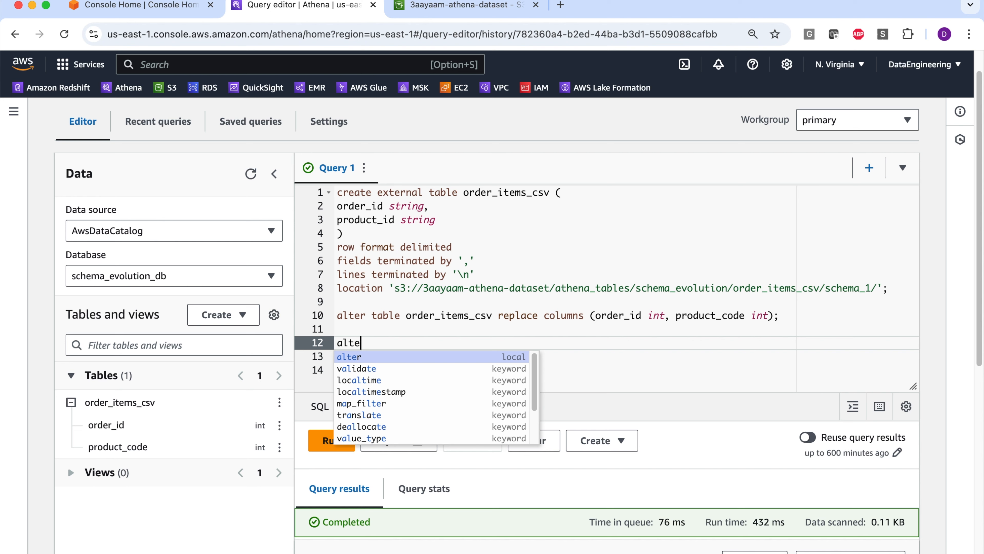
{"action": "type", "text": "r table order_items_csv add columns (order_date string);"}
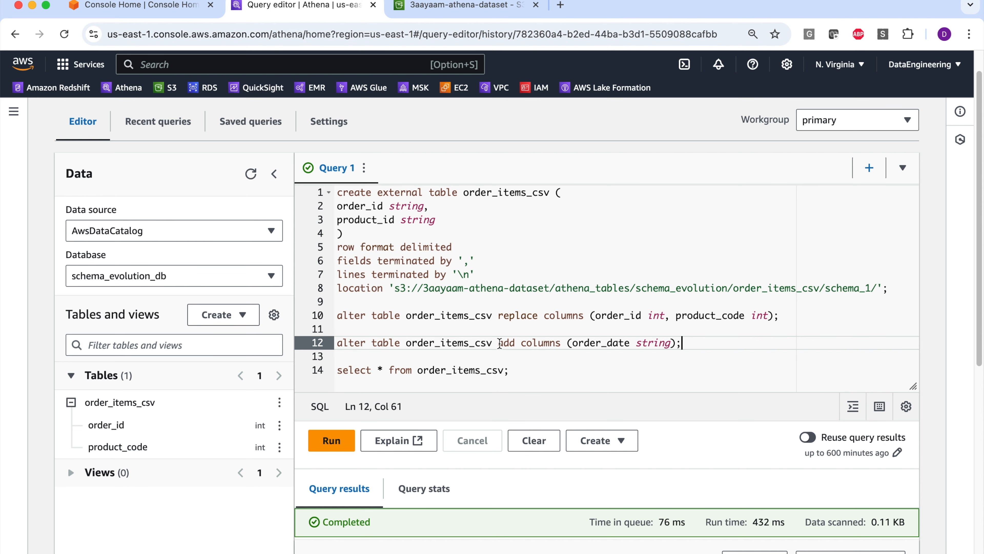
- Run only the add columns statement and check the column list of order_items_csv
{"action": "left_click_drag", "start_coordinate": [500, 343], "coordinate": [574, 343]}
{"action": "left_click", "coordinate": [608, 340]}
{"action": "left_click", "coordinate": [685, 341]}
{"action": "left_click_drag", "start_coordinate": [693, 343], "coordinate": [337, 329]}
{"action": "left_click", "coordinate": [331, 440]}
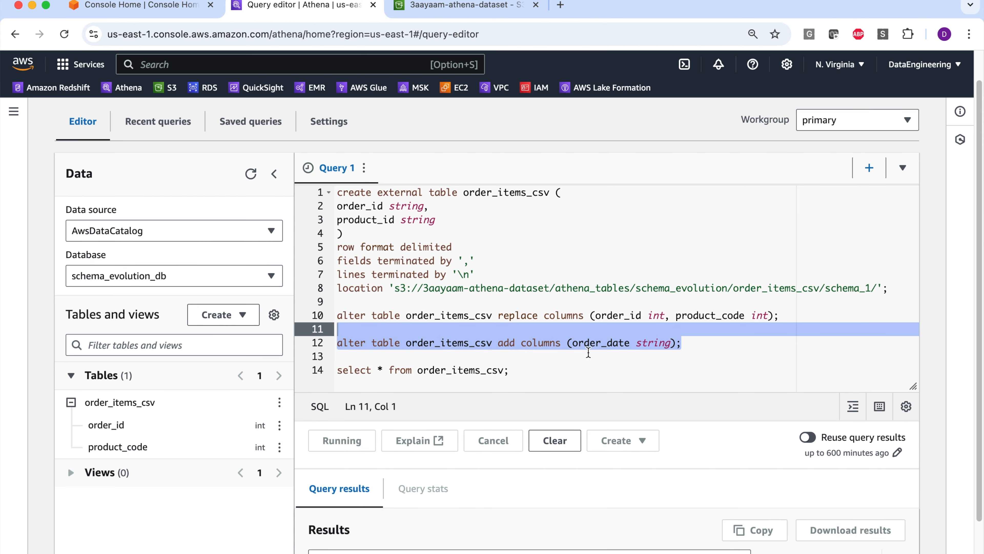
{"action": "scroll", "coordinate": [591, 336], "scroll_direction": "down", "scroll_amount": 3}
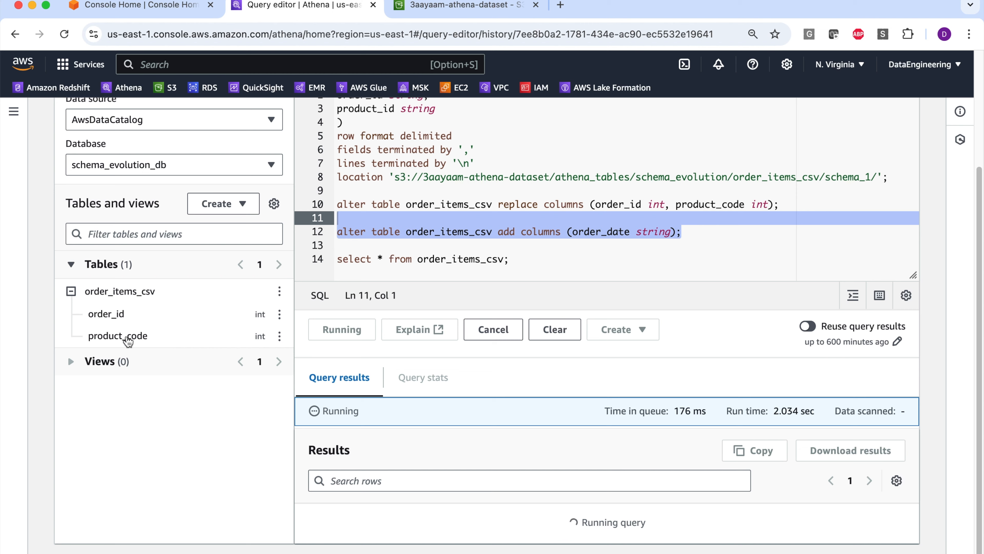
{"action": "scroll", "coordinate": [120, 351], "scroll_direction": "up", "scroll_amount": 2}
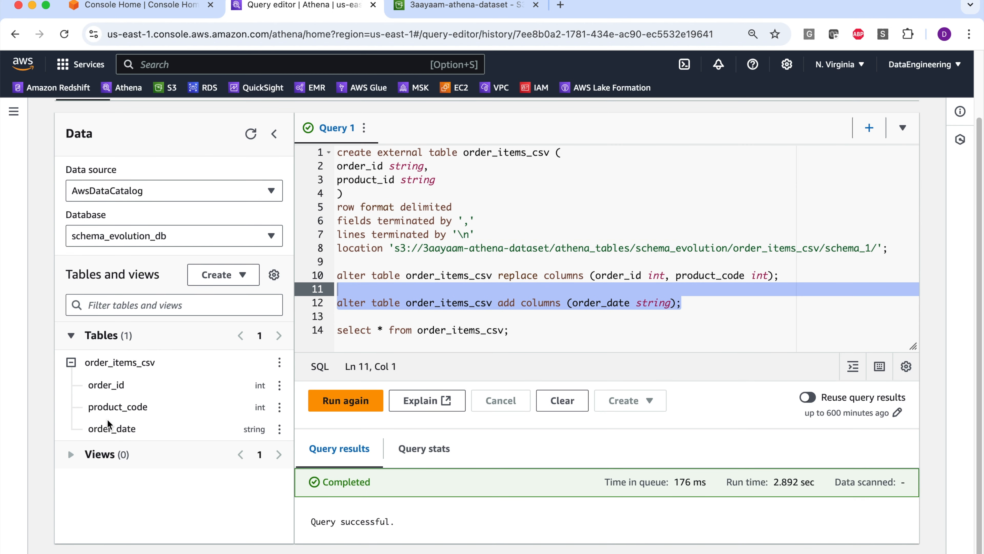
- Run only the select query and review the order_date column against the schema_1 folder in the table location
{"action": "left_click_drag", "start_coordinate": [513, 333], "coordinate": [337, 330]}
{"action": "left_click", "coordinate": [346, 401]}
{"action": "scroll", "coordinate": [840, 207], "scroll_direction": "down", "scroll_amount": 1}
{"action": "left_click_drag", "start_coordinate": [826, 208], "coordinate": [872, 208]}
{"action": "scroll", "coordinate": [729, 273], "scroll_direction": "down", "scroll_amount": 8}
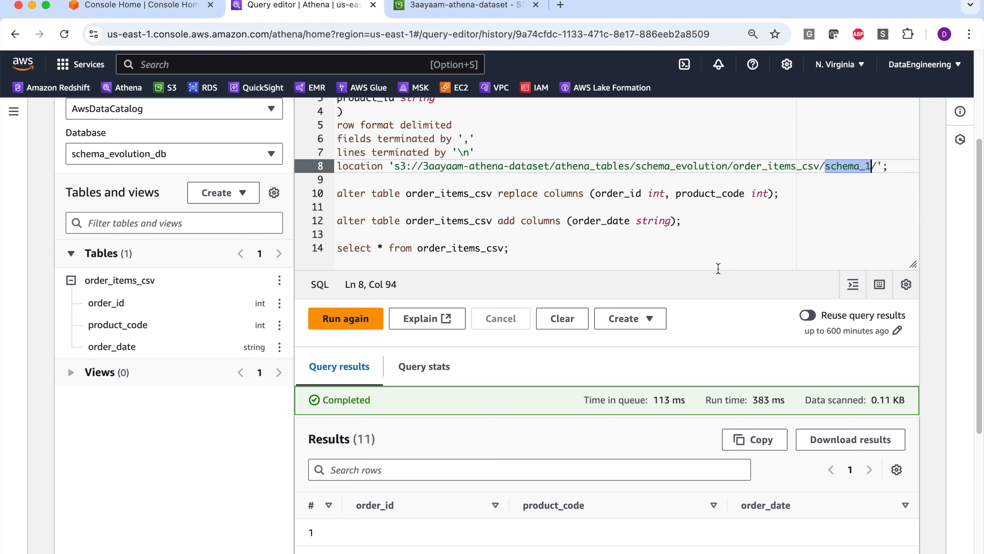
{"action": "scroll", "coordinate": [775, 361], "scroll_direction": "up", "scroll_amount": 8}
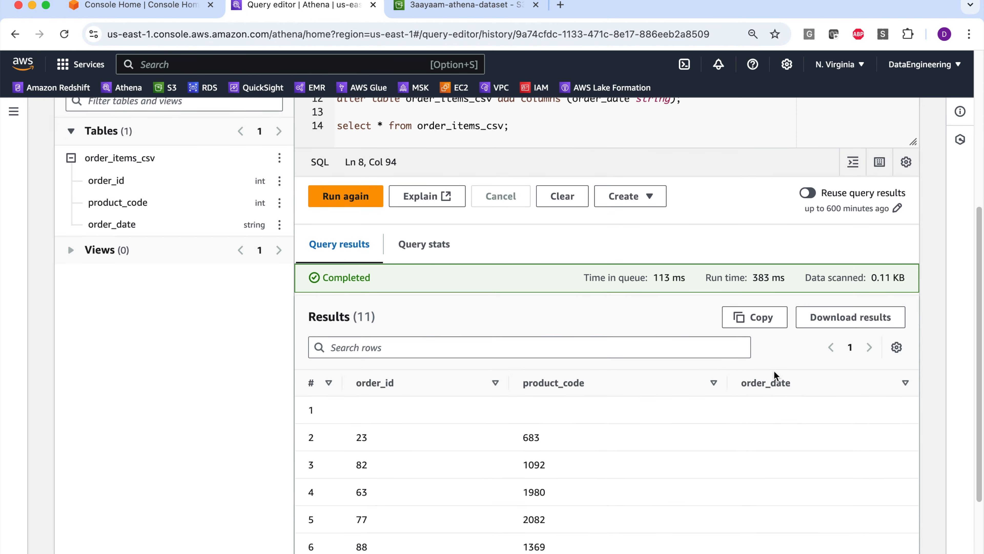
{"action": "left_click", "coordinate": [847, 214]}
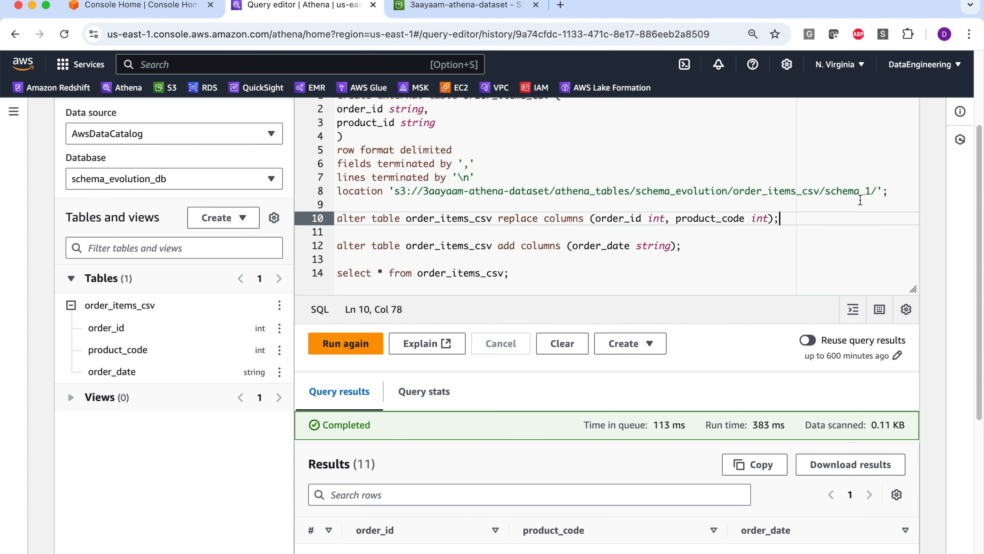
{"action": "scroll", "coordinate": [834, 204], "scroll_direction": "down", "scroll_amount": 2}
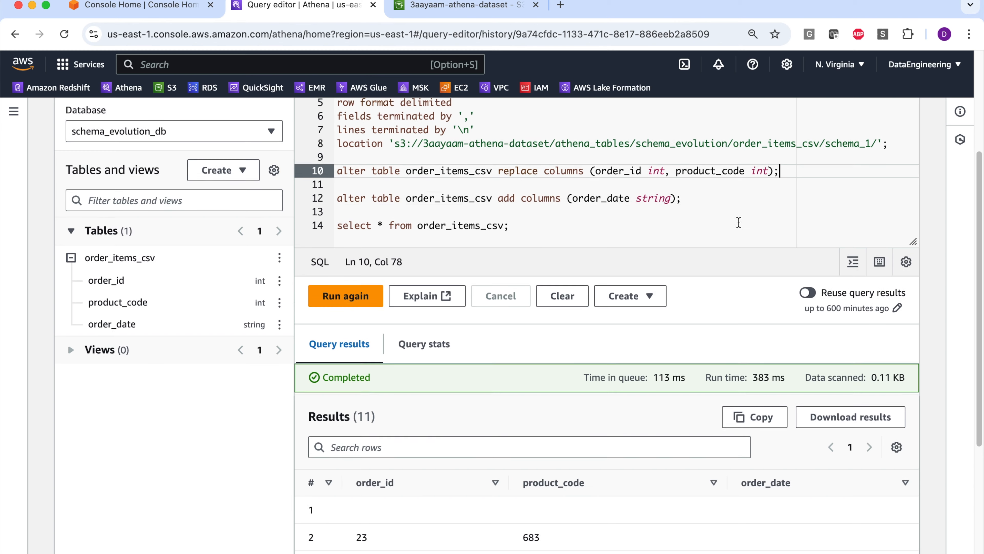
- Insert "alter table order_items_csv set location 's3://3aayaam-athena-dataset/athena_tables/schema_evolution/order_items_csv/schema_2/';" below the add columns statement
{"action": "left_click", "coordinate": [679, 205]}
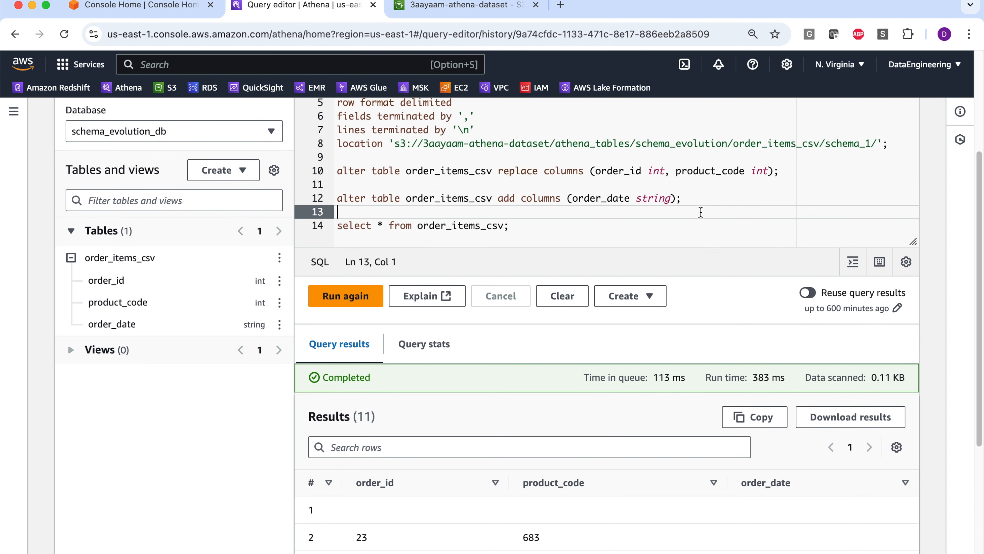
{"action": "left_click", "coordinate": [699, 203]}
{"action": "key", "text": "Return"}
{"action": "type", "text": "al"}
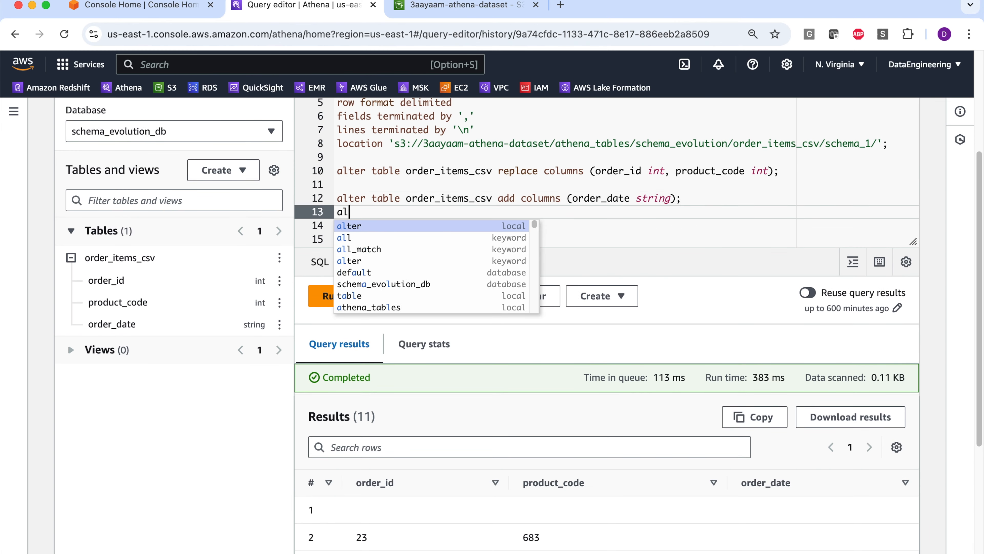
{"action": "type", "text": "ter table "}
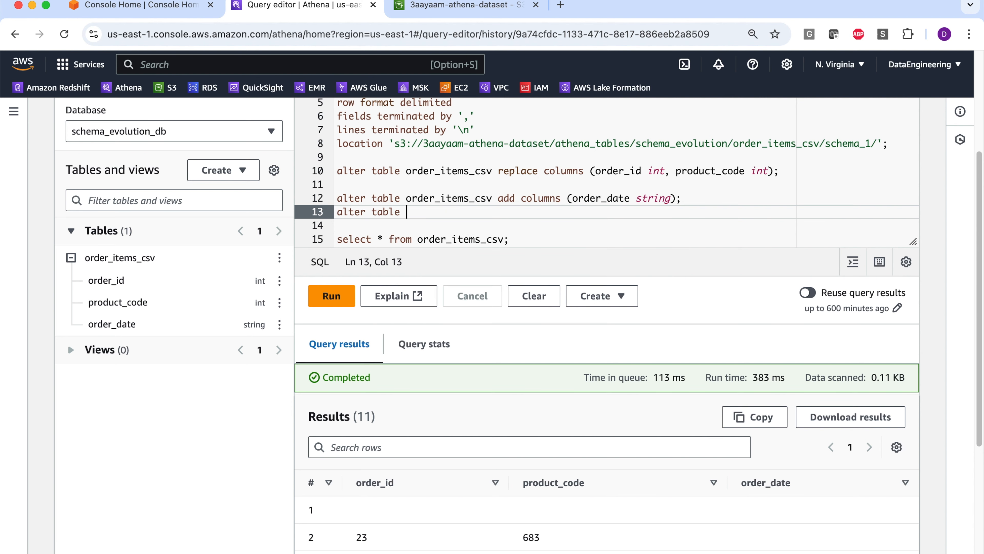
{"action": "type", "text": "order_items_csv set ;pca"}
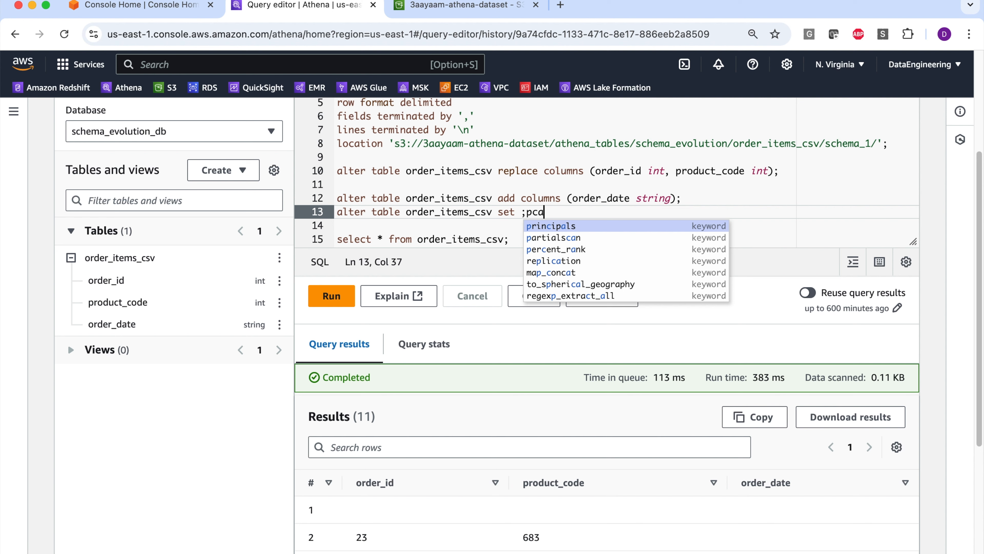
{"action": "key", "text": "BackSpace"}
{"action": "key", "text": "BackSpace"}
{"action": "key", "text": "BackSpace"}
{"action": "key", "text": "BackSpace"}
{"action": "type", "text": "location ''"}
{"action": "type", "text": ";"}
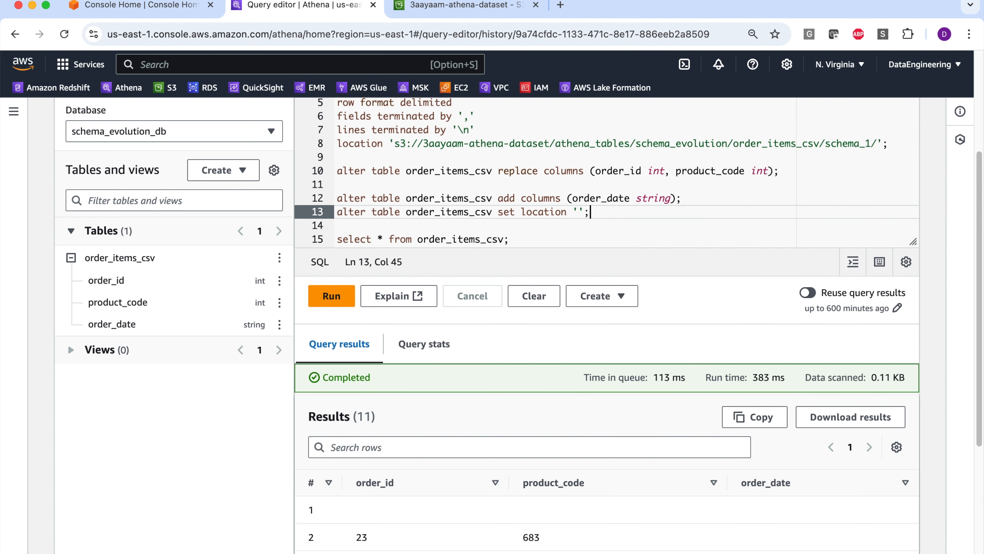
{"action": "key", "text": "Left"}
{"action": "key", "text": "Left"}
{"action": "type", "text": "s3://3aayaam-athena-dataset/athena_tables/schema_evolution/order_items_csv/schema_2/"}
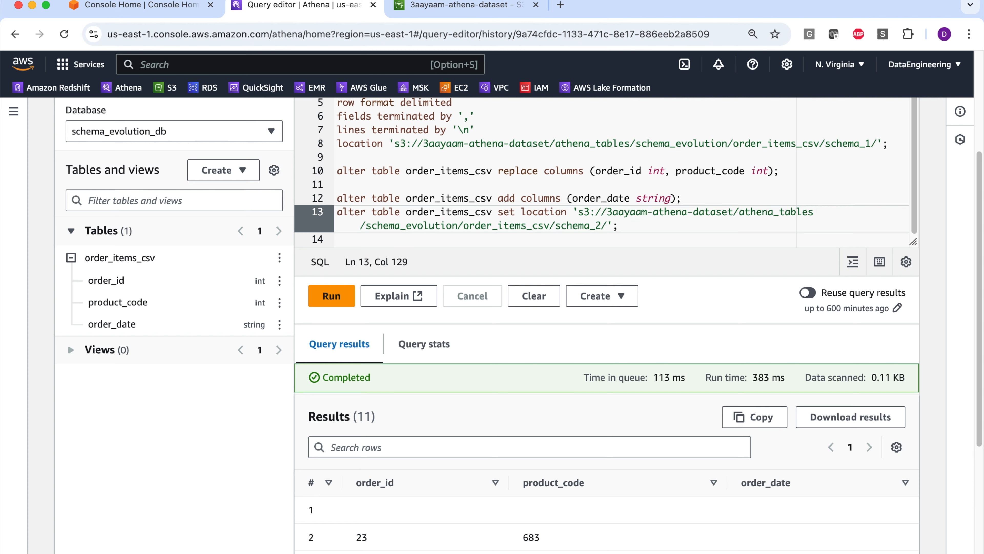
- Run only the set location statement that points order_items_csv to the schema_2 folder
{"action": "key", "text": "shift+Up"}
{"action": "key", "text": "shift+Home"}
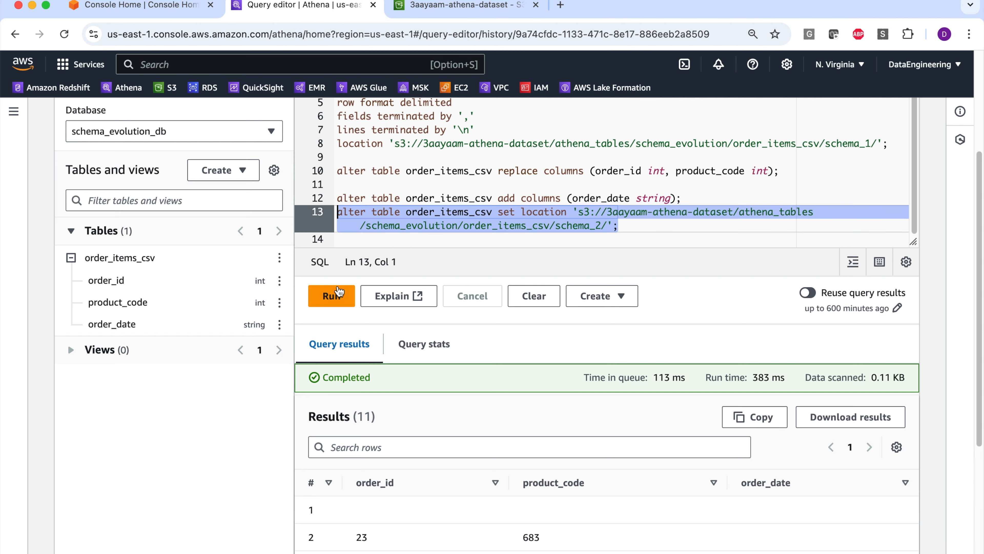
{"action": "key", "text": "super+Return"}
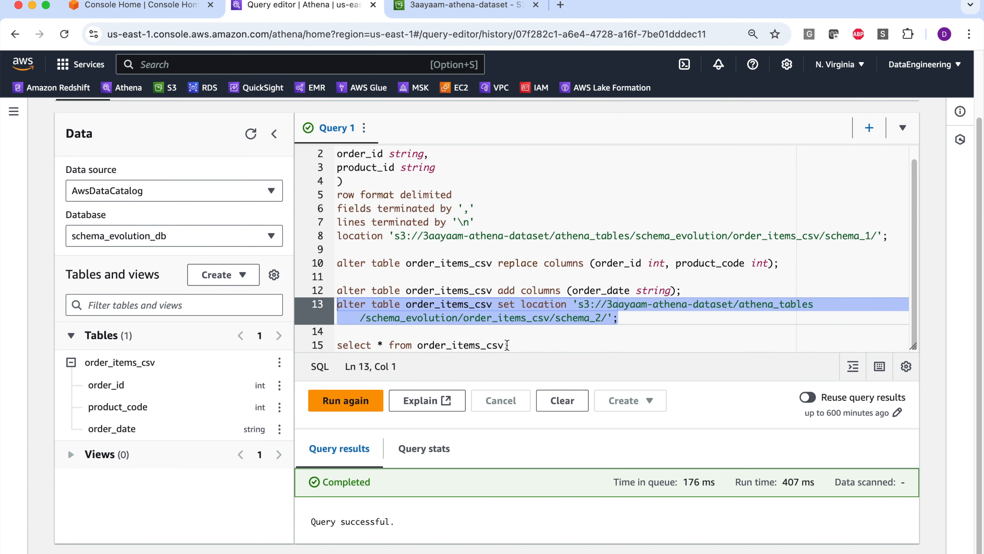
- Rerun the select query on order_items_csv and review the order_date values read from the schema_2 location
{"action": "left_click", "coordinate": [507, 345]}
{"action": "key", "text": "shift+Home"}
{"action": "key", "text": "super+Return"}
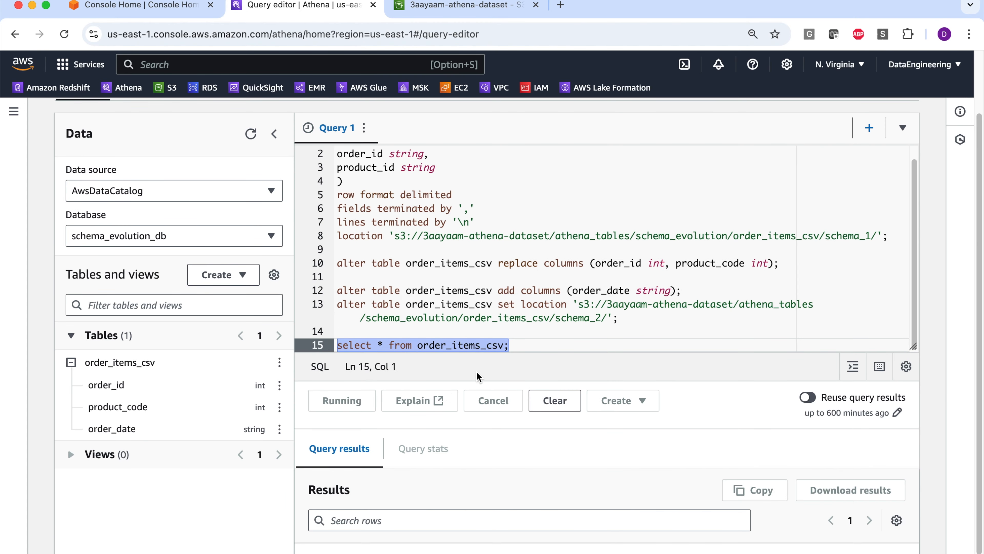
{"action": "scroll", "coordinate": [659, 380], "scroll_direction": "down", "scroll_amount": 7}
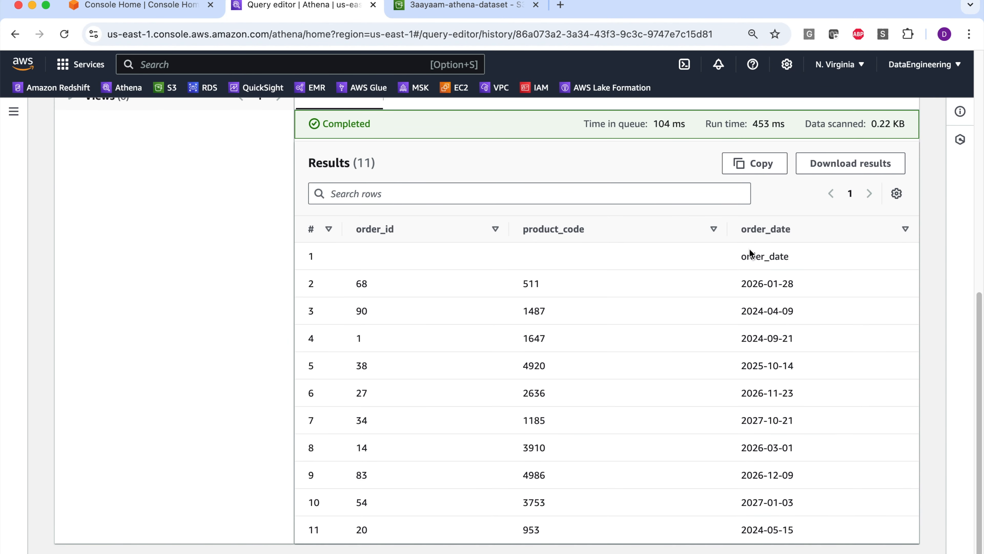
{"action": "scroll", "coordinate": [748, 257], "scroll_direction": "up", "scroll_amount": 4}
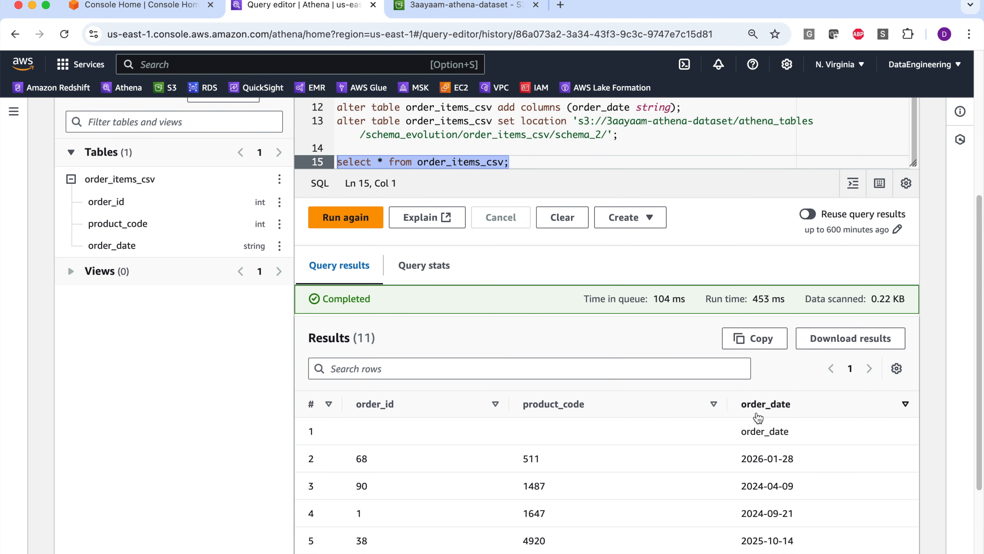
{"action": "scroll", "coordinate": [757, 418], "scroll_direction": "down", "scroll_amount": 5}
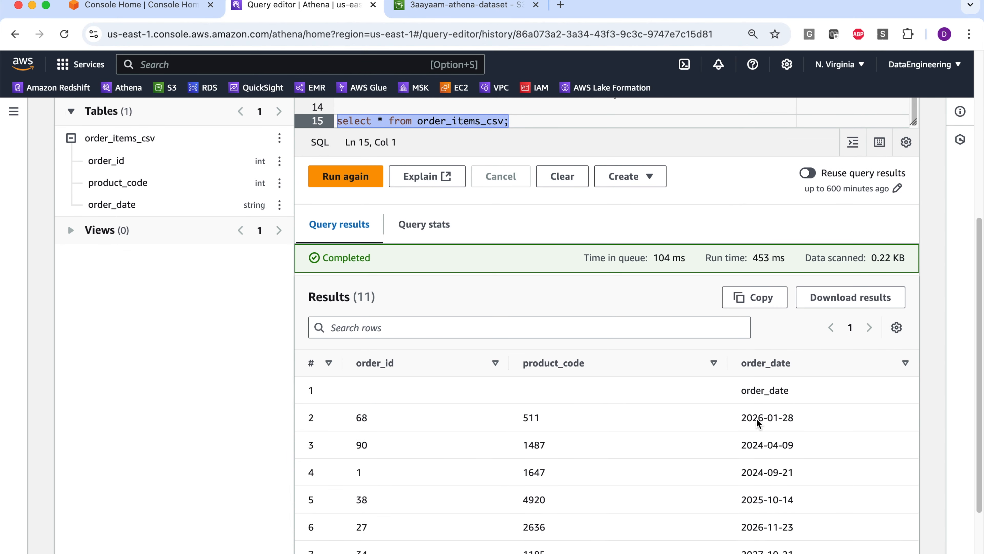
{"action": "scroll", "coordinate": [757, 418], "scroll_direction": "up", "scroll_amount": 6}
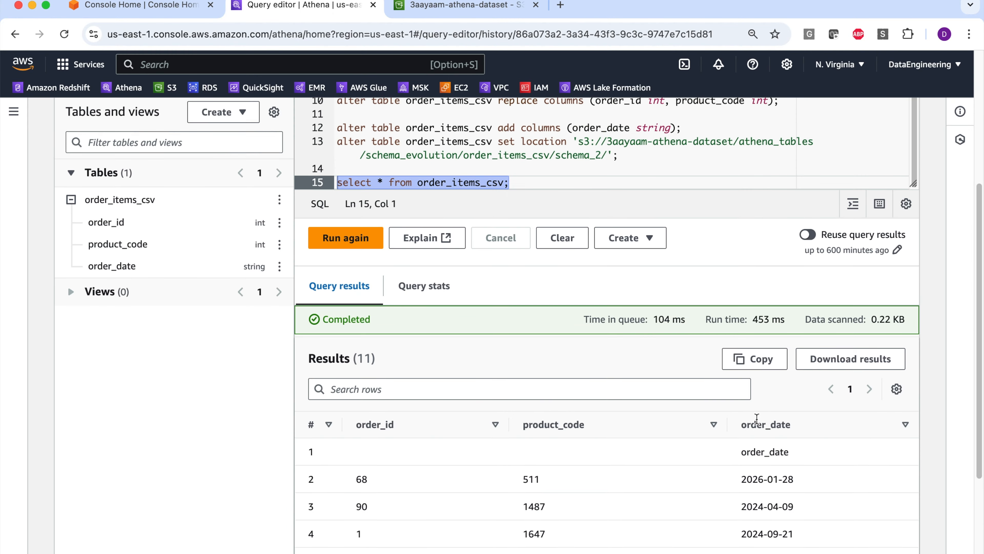
{"action": "left_click", "coordinate": [636, 194]}
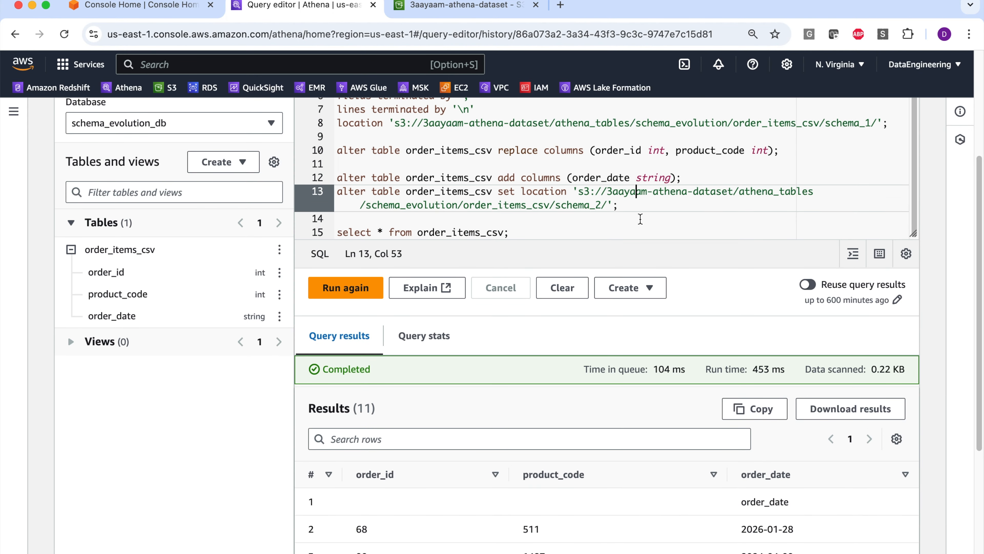
- Compare the schema_1 location in the create table statement with the schema_2 location in the set location statement and the order_date results
{"action": "scroll", "coordinate": [643, 222], "scroll_direction": "up", "scroll_amount": 1}
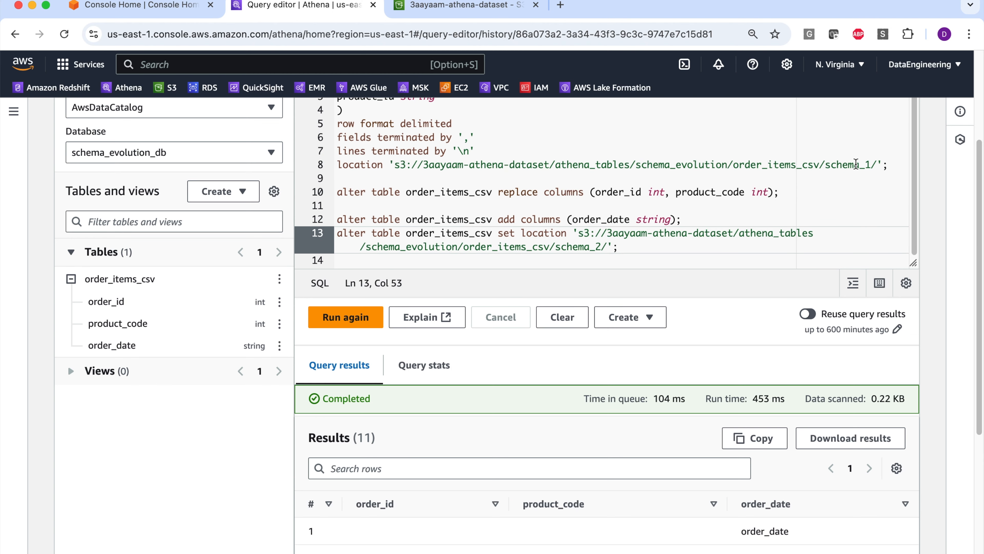
{"action": "scroll", "coordinate": [793, 422], "scroll_direction": "down", "scroll_amount": 6}
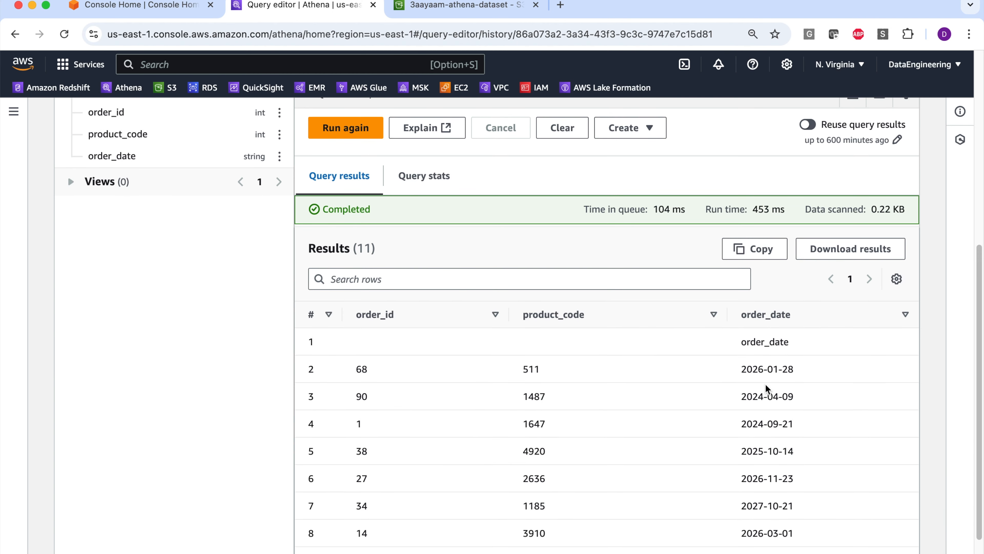
{"action": "scroll", "coordinate": [767, 388], "scroll_direction": "up", "scroll_amount": 7}
{"action": "left_click_drag", "start_coordinate": [826, 187], "coordinate": [877, 187]}
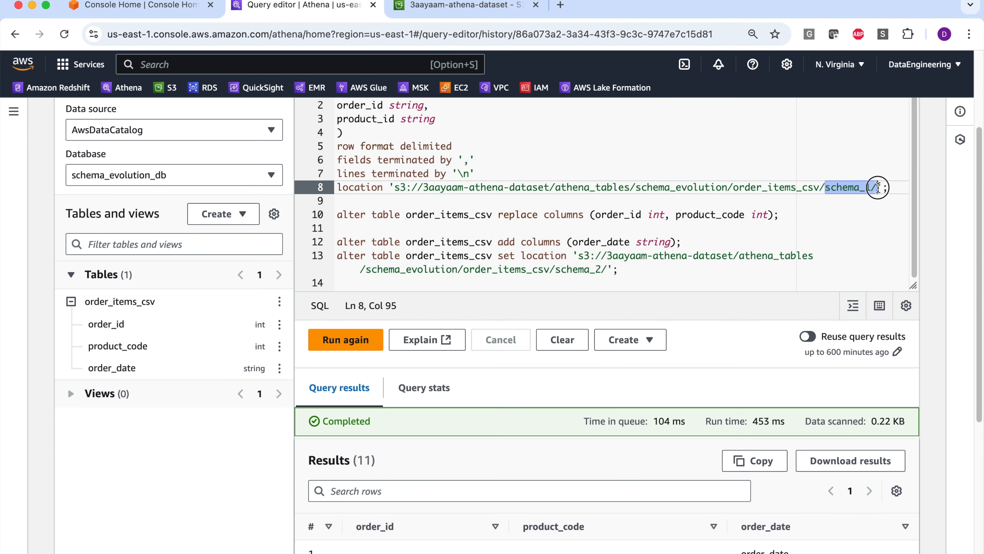
{"action": "left_click", "coordinate": [837, 211]}
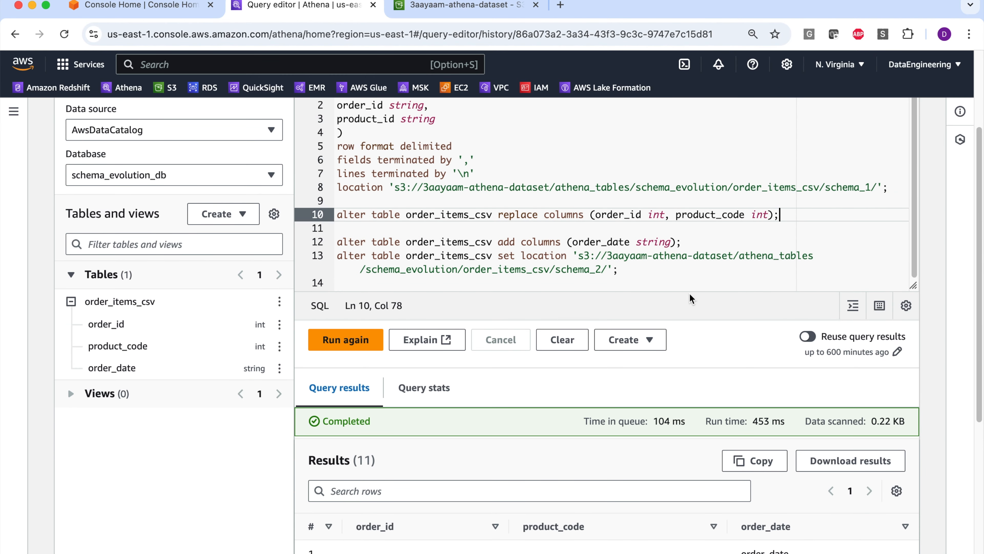
{"action": "scroll", "coordinate": [682, 256], "scroll_direction": "down", "scroll_amount": 3}
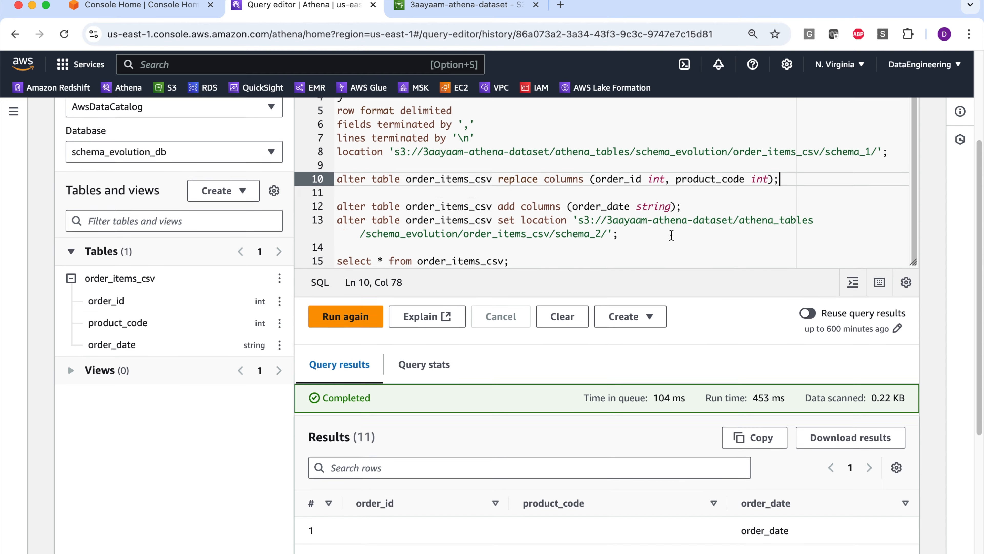
{"action": "scroll", "coordinate": [668, 232], "scroll_direction": "down", "scroll_amount": 3}
{"action": "scroll", "coordinate": [639, 221], "scroll_direction": "up", "scroll_amount": 1}
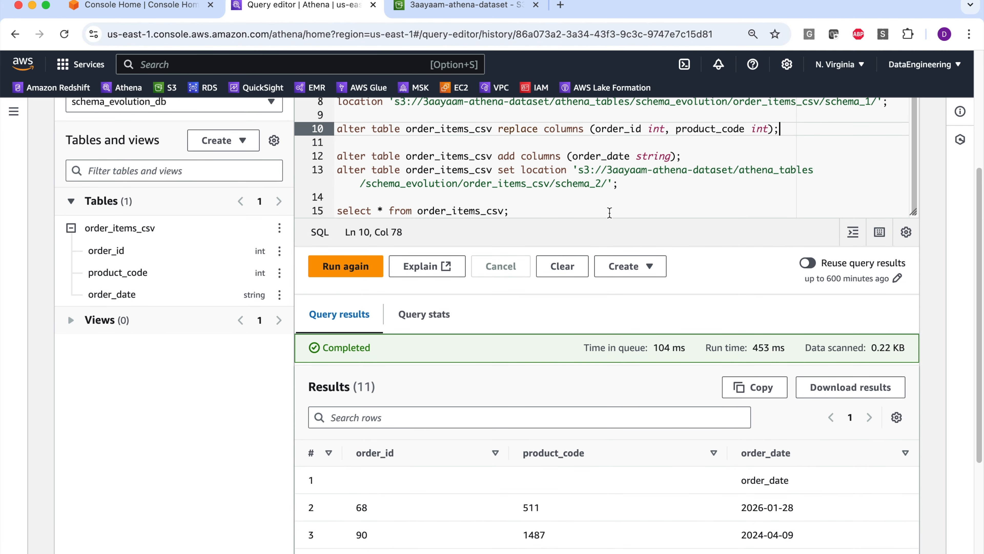
{"action": "scroll", "coordinate": [609, 212], "scroll_direction": "down", "scroll_amount": 2}
{"action": "scroll", "coordinate": [608, 219], "scroll_direction": "up", "scroll_amount": 4}
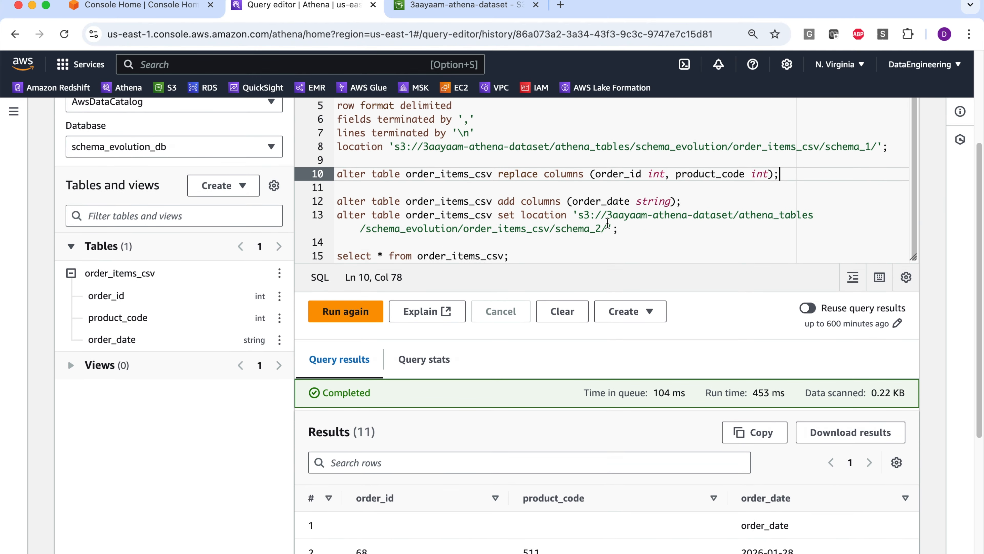
{"action": "left_click", "coordinate": [608, 226]}
{"action": "scroll", "coordinate": [608, 226], "scroll_direction": "down", "scroll_amount": 2}
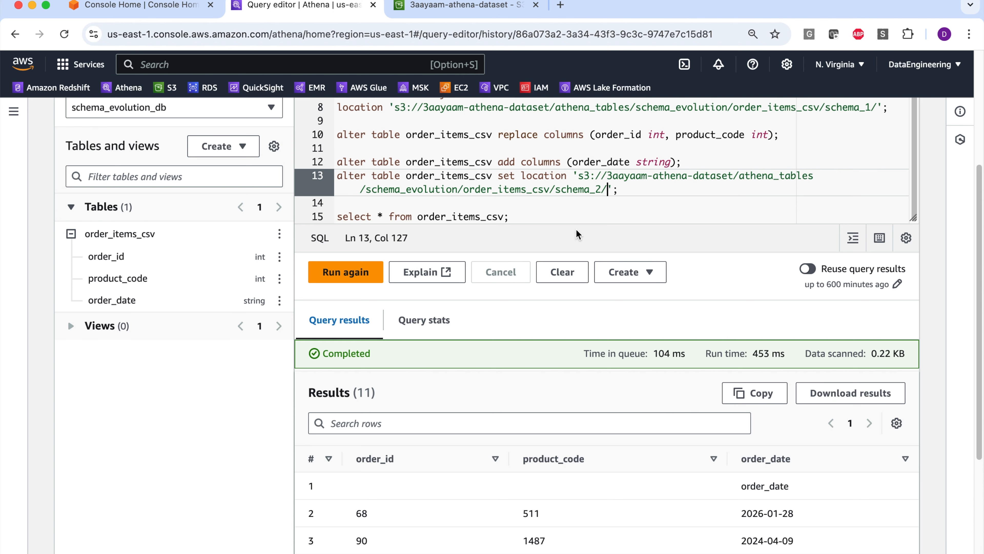
- Replace the create table statement with "alter table order_items_csv change column order_date order_date string after order_id;" and review its column name and type arguments
{"action": "scroll", "coordinate": [884, 212], "scroll_direction": "up", "scroll_amount": 3}
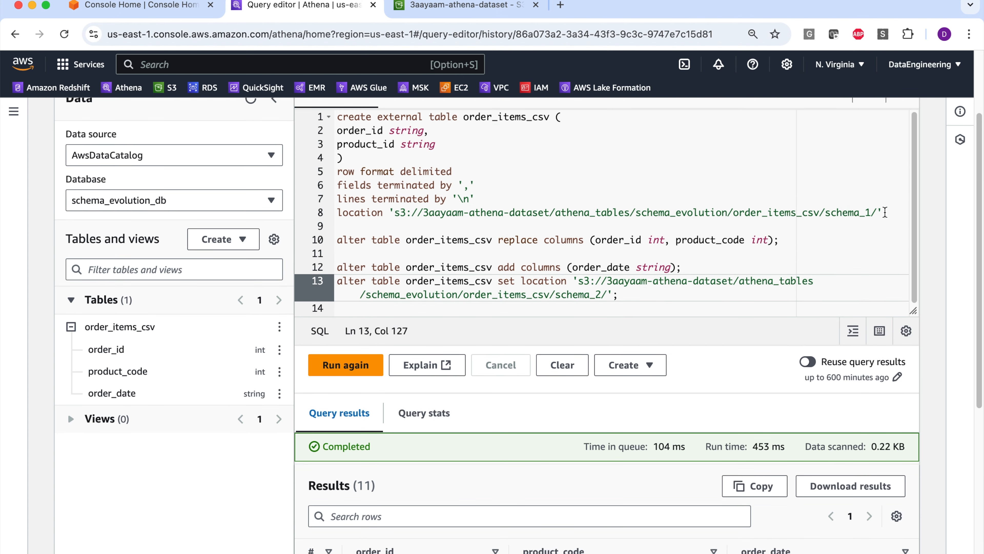
{"action": "left_click_drag", "start_coordinate": [887, 214], "coordinate": [279, 115]}
{"action": "type", "text": "alter table order_items_csv change column order_date order_date string after order_id;"}
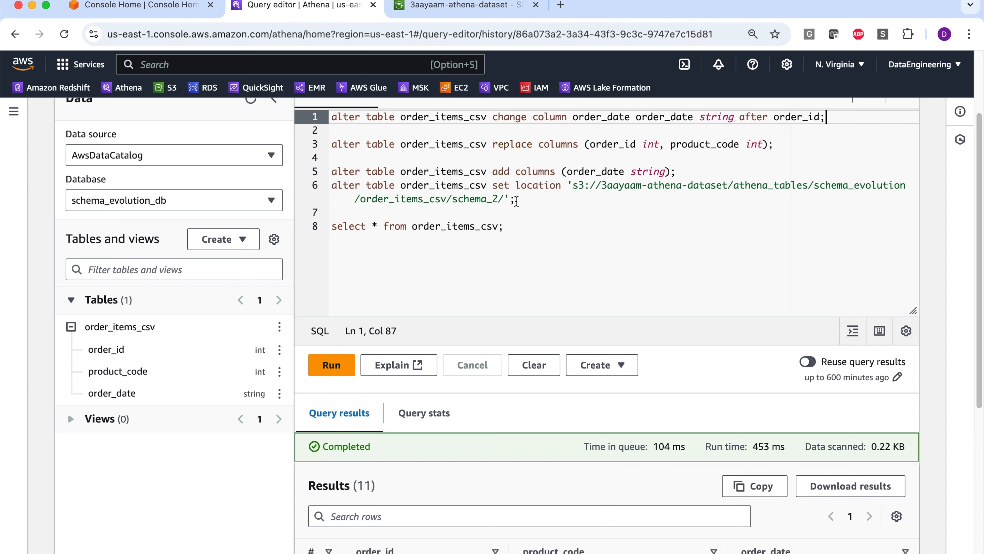
{"action": "scroll", "coordinate": [522, 217], "scroll_direction": "up", "scroll_amount": 3}
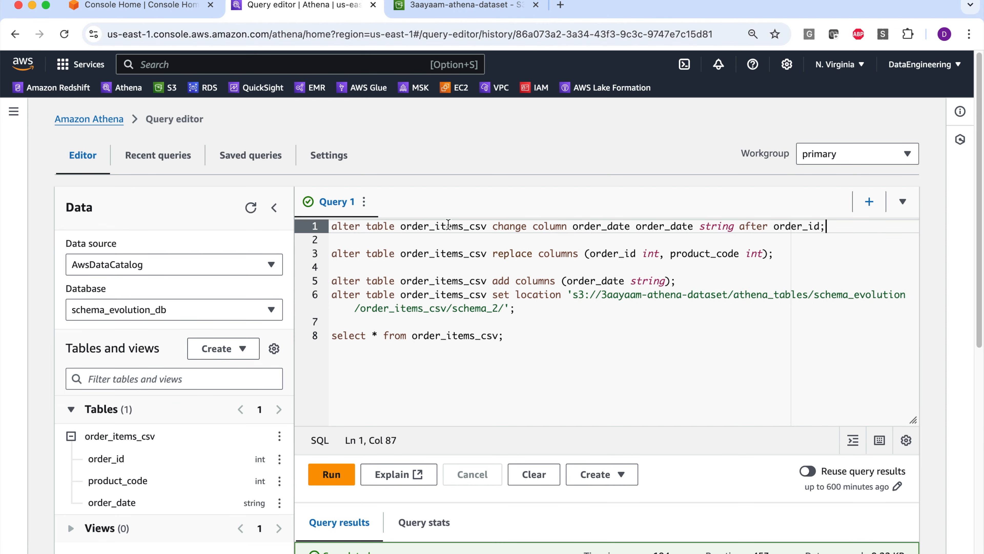
{"action": "left_click_drag", "start_coordinate": [492, 227], "coordinate": [568, 226]}
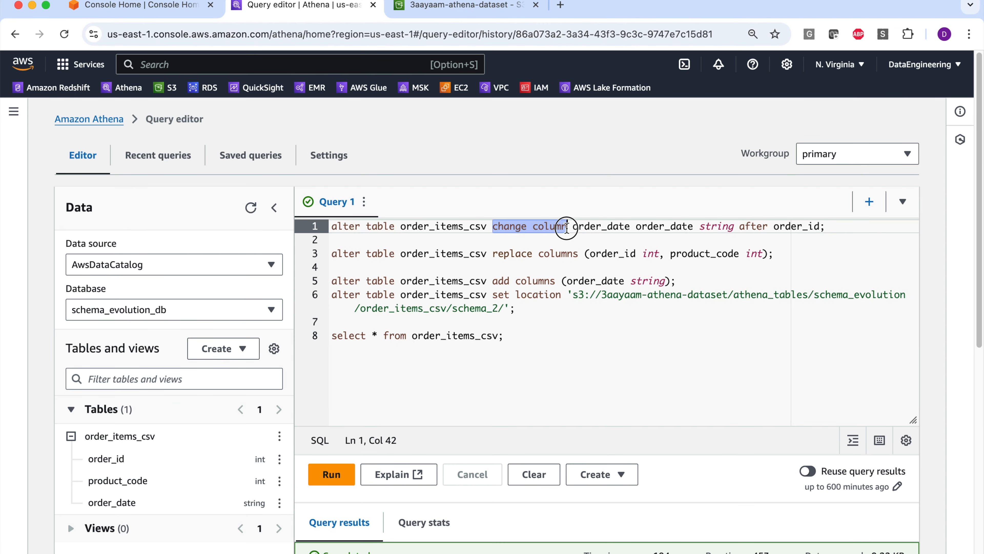
{"action": "double_click", "coordinate": [587, 226]}
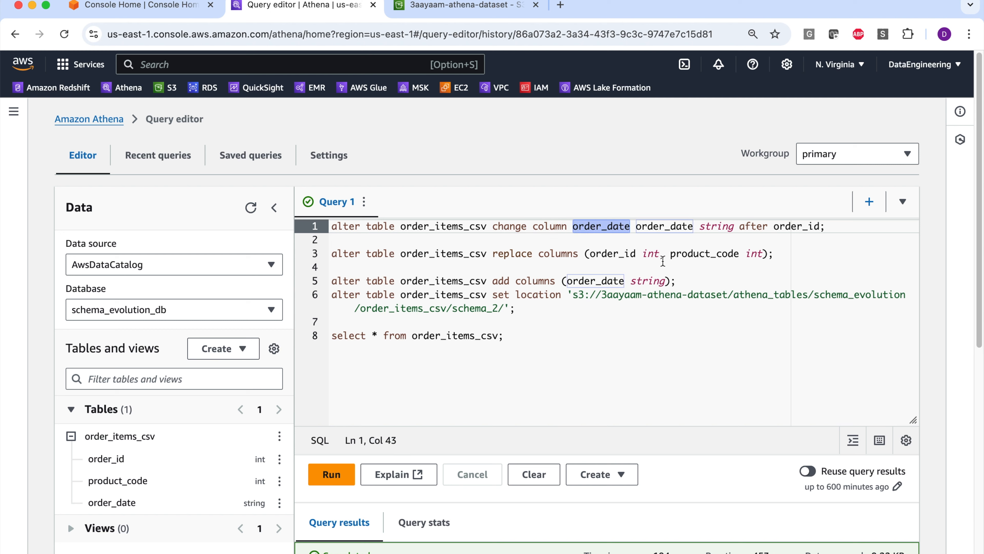
{"action": "double_click", "coordinate": [663, 227]}
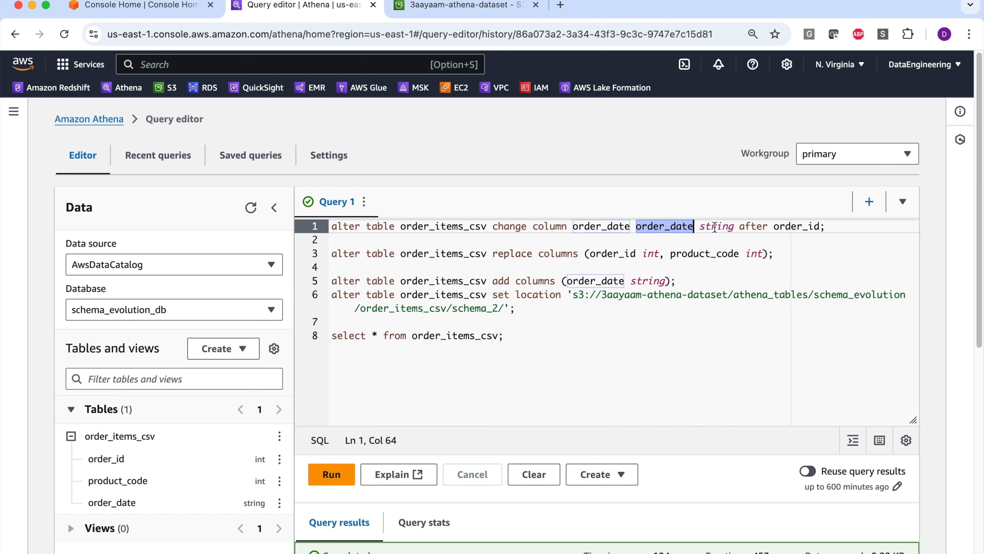
{"action": "double_click", "coordinate": [715, 226]}
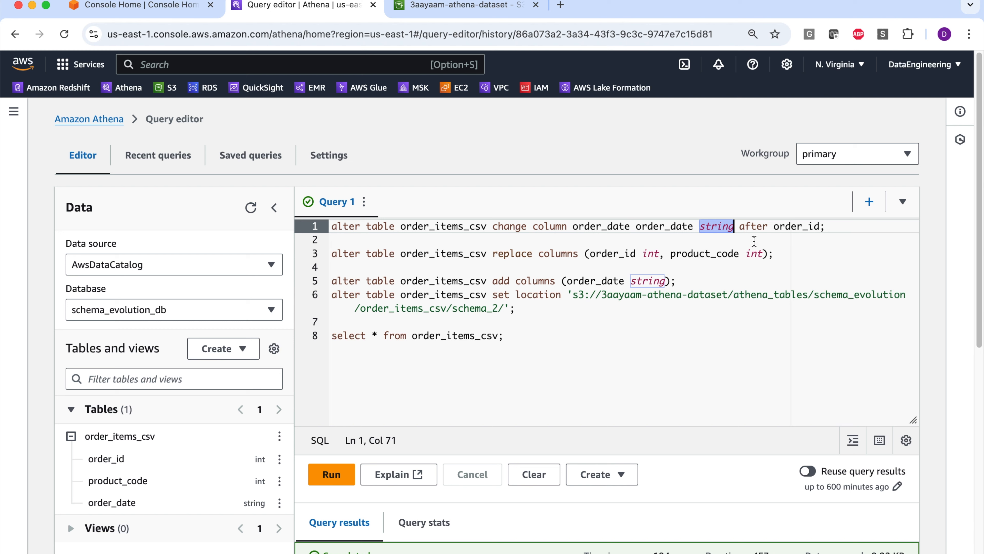
{"action": "left_click", "coordinate": [758, 249]}
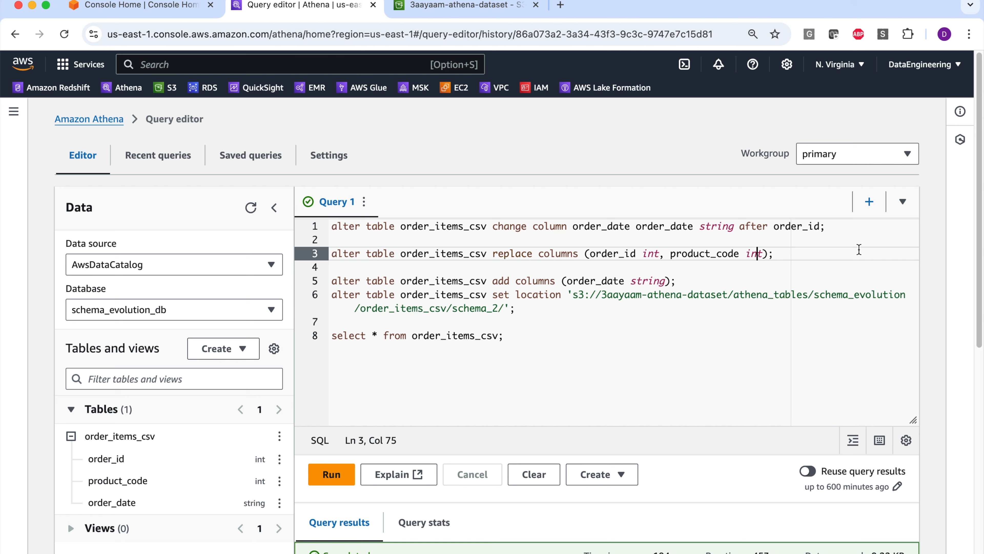
- Run only the change column statement that moves order_date after order_id, and check the table's column order
{"action": "left_click_drag", "start_coordinate": [831, 227], "coordinate": [279, 217]}
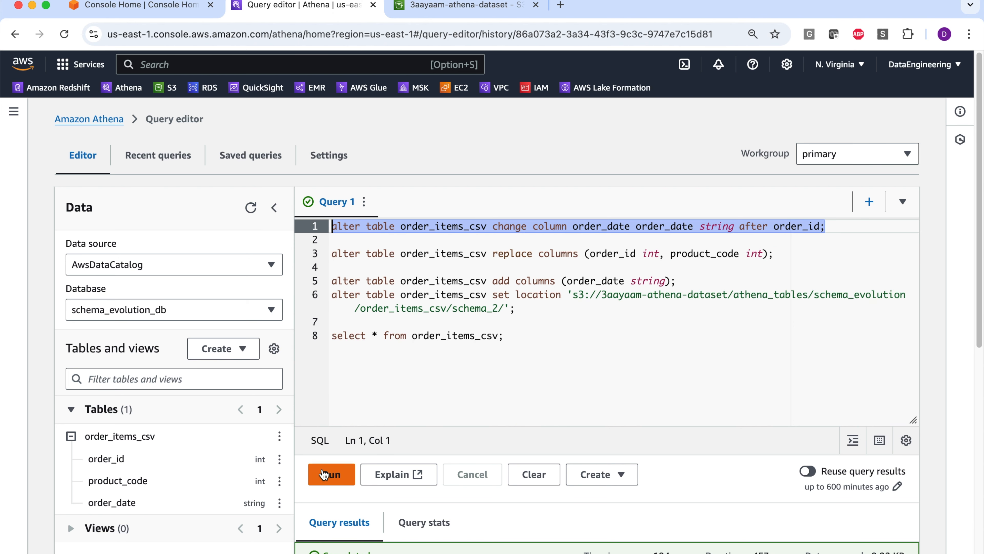
{"action": "left_click", "coordinate": [325, 471]}
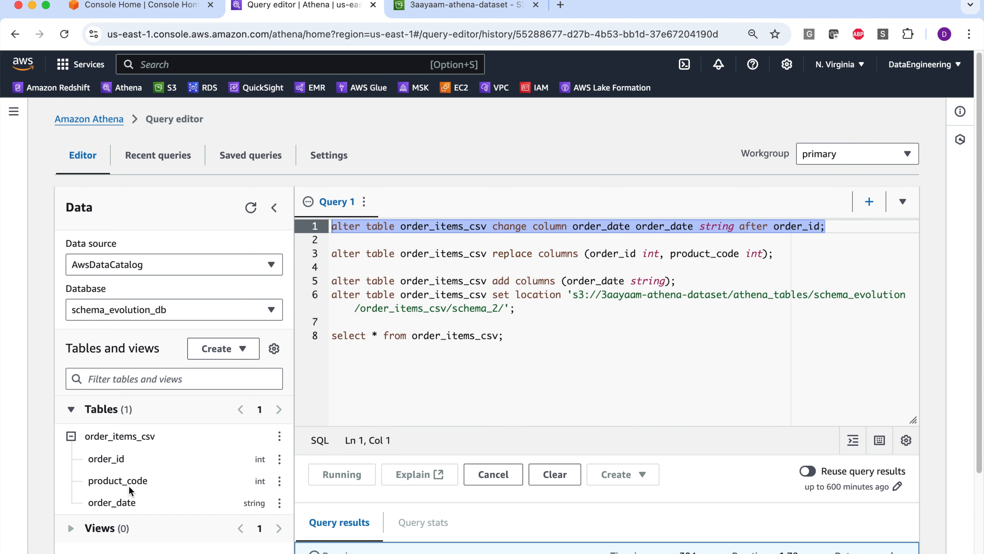
{"action": "scroll", "coordinate": [134, 481], "scroll_direction": "down", "scroll_amount": 1}
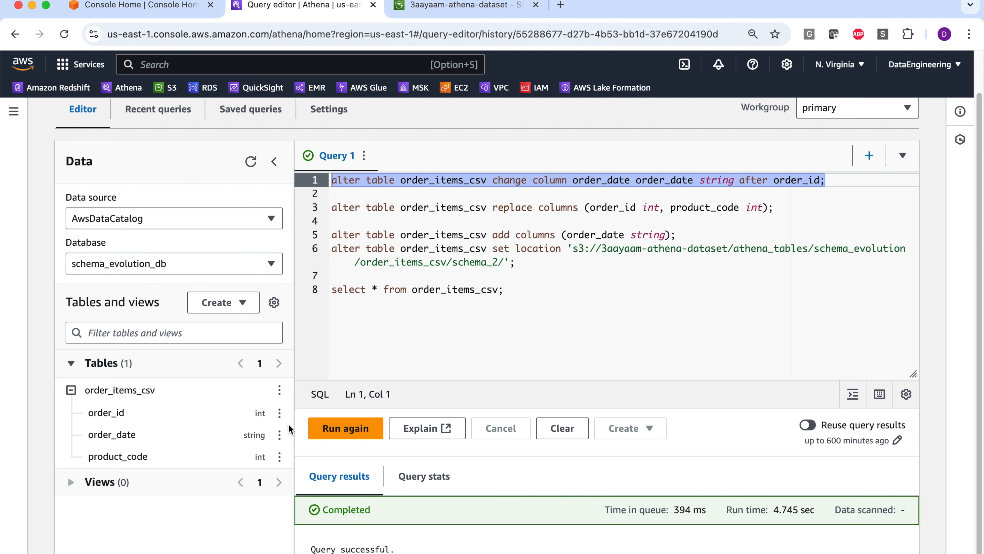
- Run only the select query on order_items_csv and review the order_date and product_code values under the reordered columns
{"action": "left_click_drag", "start_coordinate": [502, 290], "coordinate": [308, 289]}
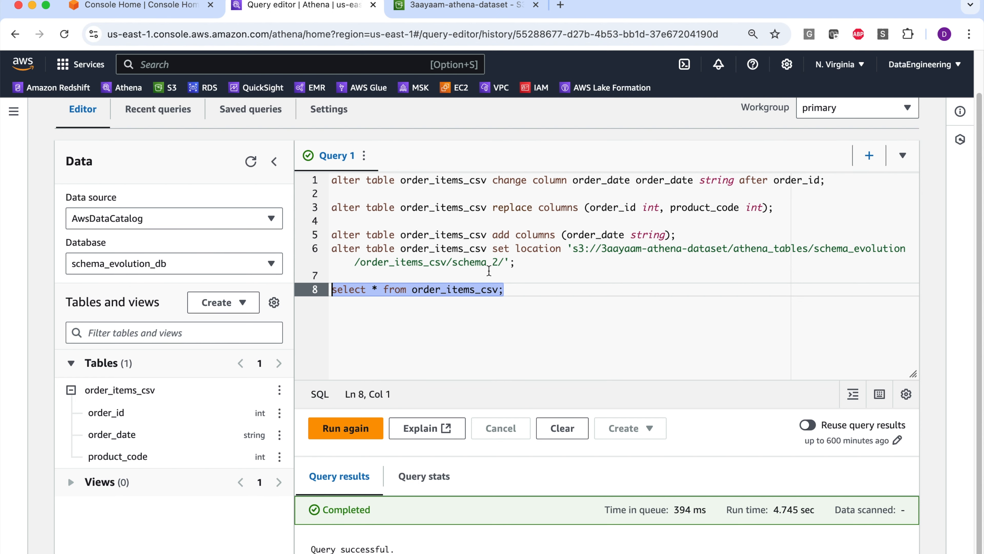
{"action": "scroll", "coordinate": [504, 278], "scroll_direction": "down", "scroll_amount": 1}
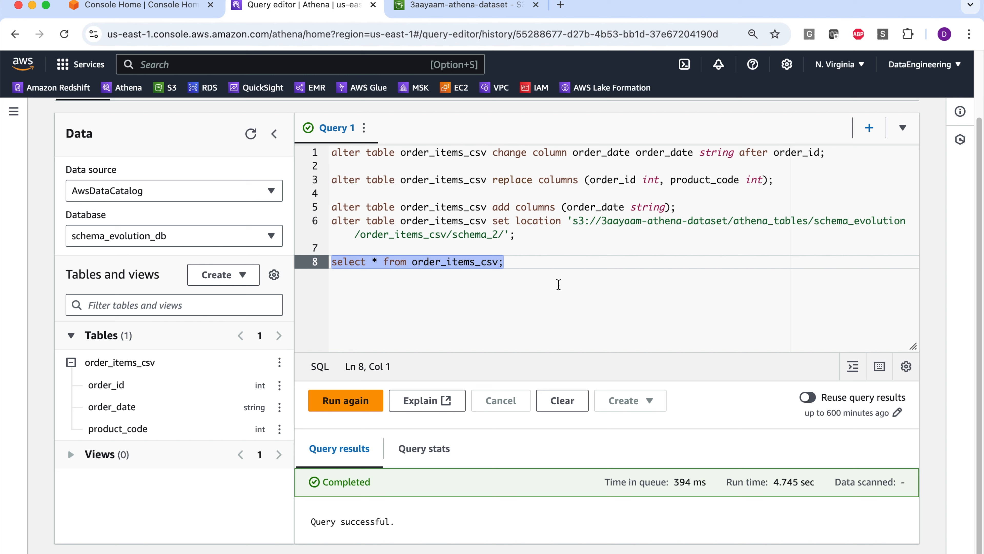
{"action": "left_click", "coordinate": [343, 399]}
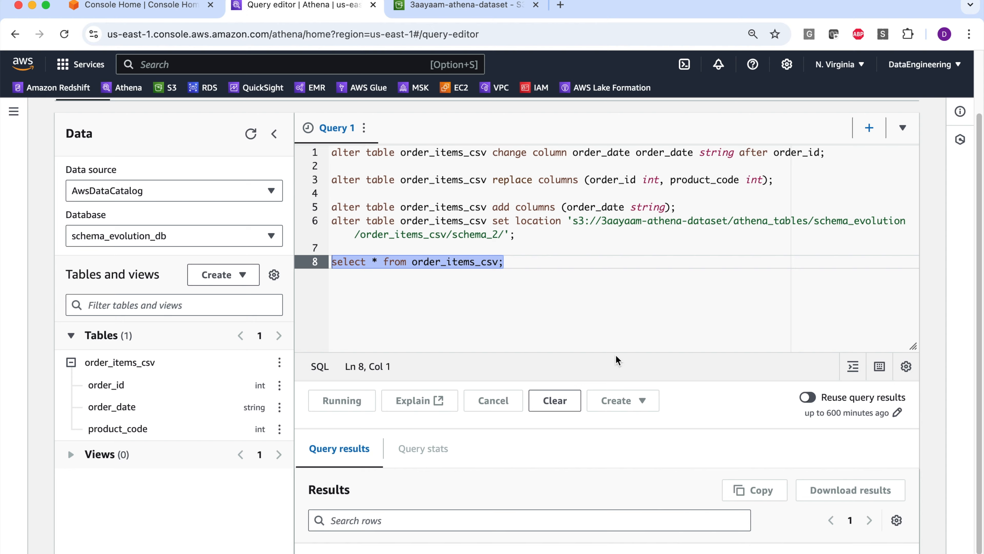
{"action": "scroll", "coordinate": [592, 339], "scroll_direction": "down", "scroll_amount": 2}
{"action": "scroll", "coordinate": [591, 335], "scroll_direction": "down", "scroll_amount": 1}
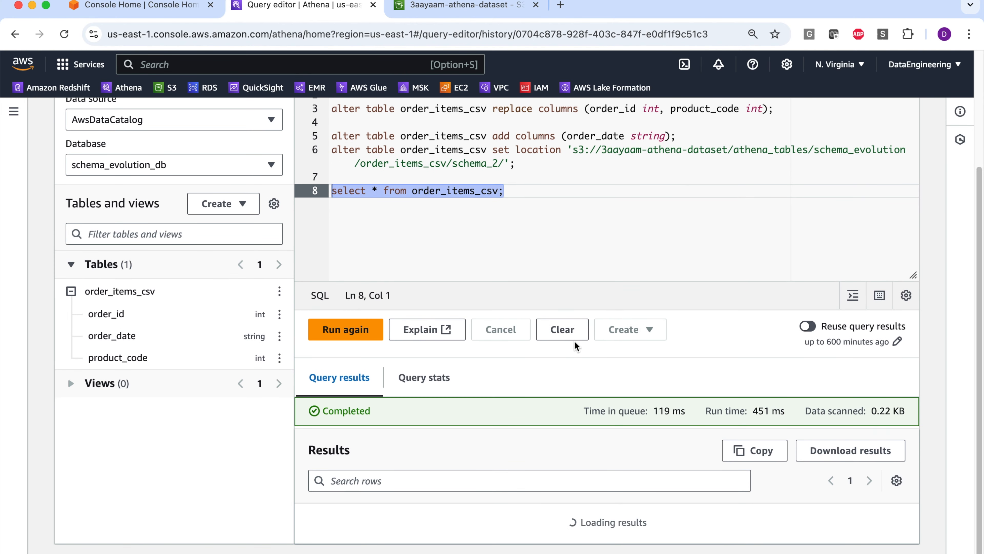
{"action": "scroll", "coordinate": [575, 345], "scroll_direction": "down", "scroll_amount": 10}
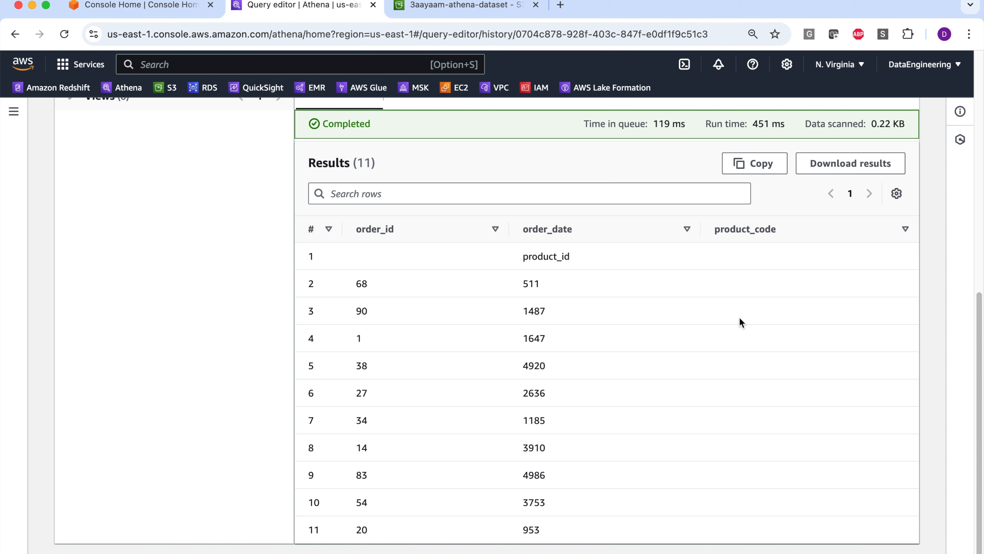
{"action": "scroll", "coordinate": [741, 321], "scroll_direction": "up", "scroll_amount": 1}
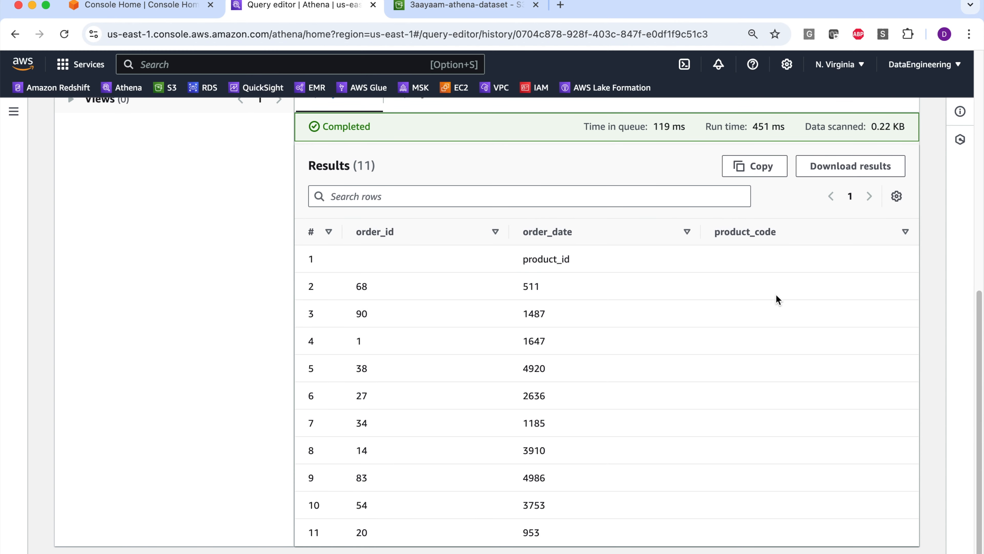
{"action": "scroll", "coordinate": [782, 303], "scroll_direction": "up", "scroll_amount": 5}
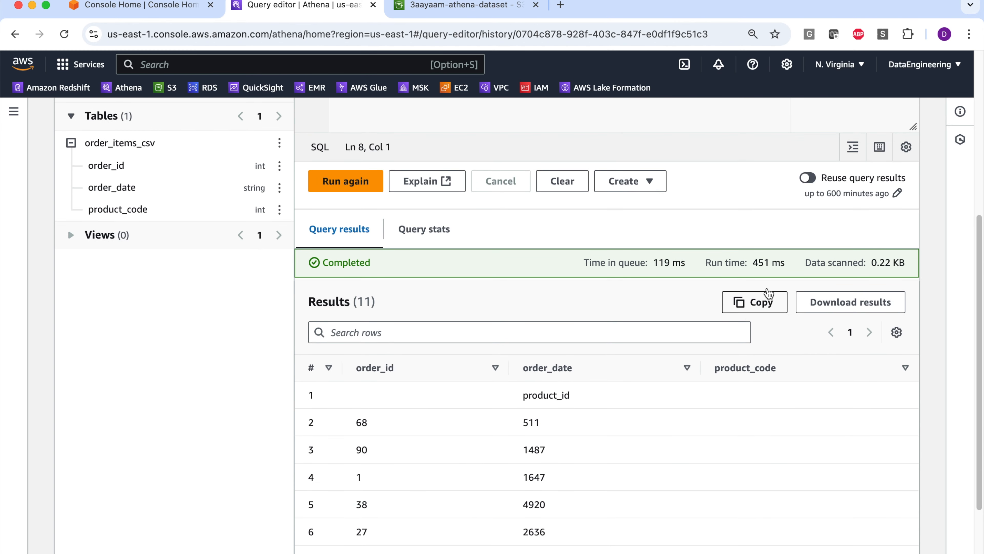
{"action": "scroll", "coordinate": [742, 270], "scroll_direction": "up", "scroll_amount": 7}
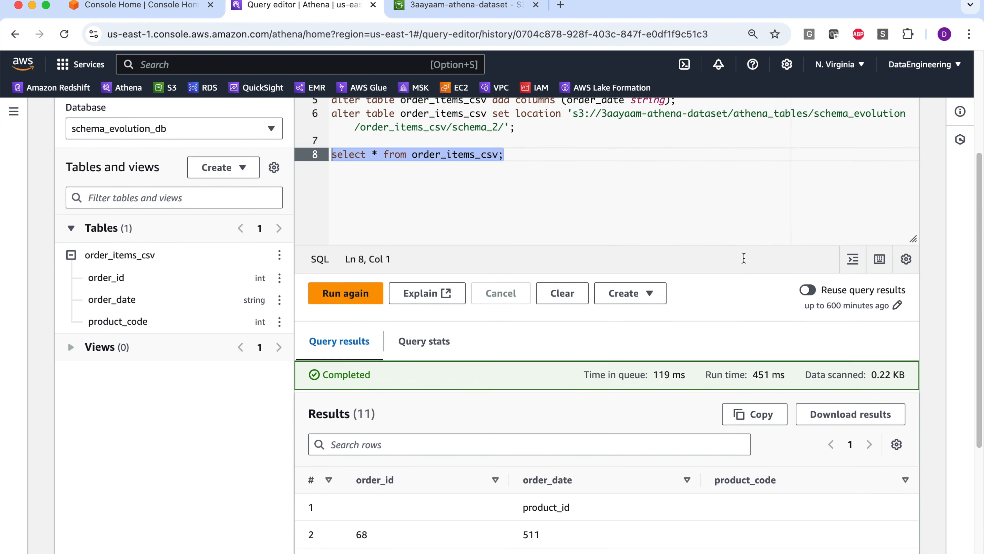
- Change the folder in the set location statement to schema_3 and run only that statement
{"action": "left_click", "coordinate": [499, 201]}
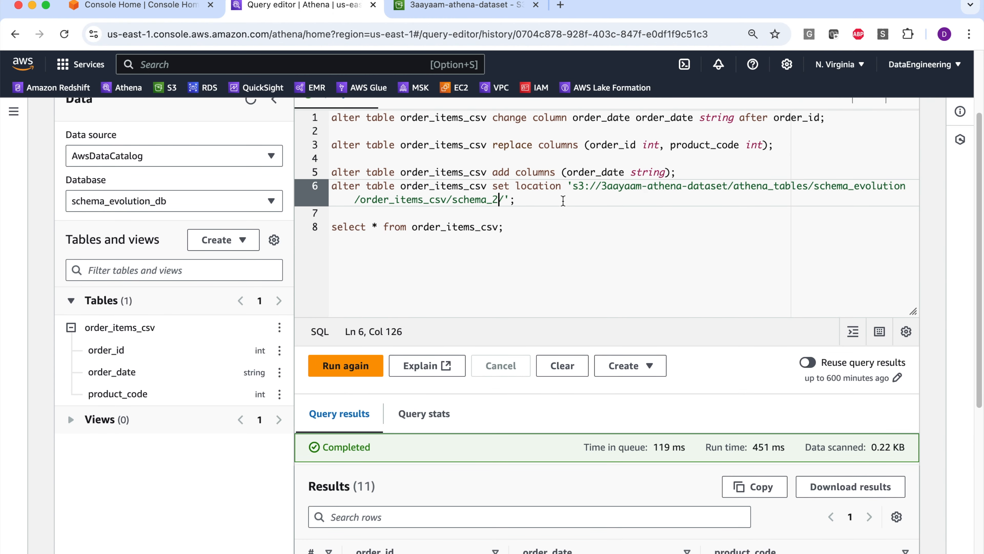
{"action": "key", "text": "BackSpace"}
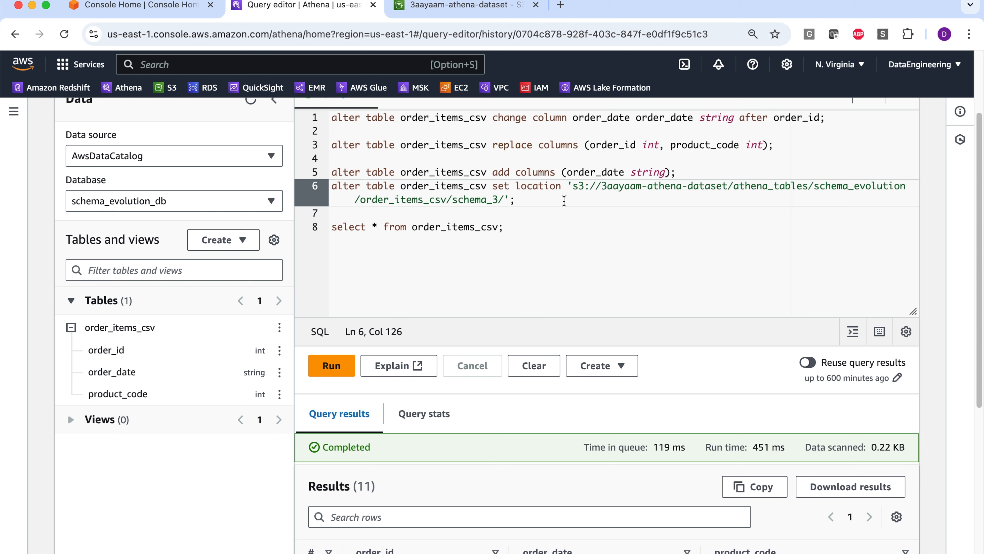
{"action": "left_click_drag", "start_coordinate": [518, 206], "coordinate": [318, 189]}
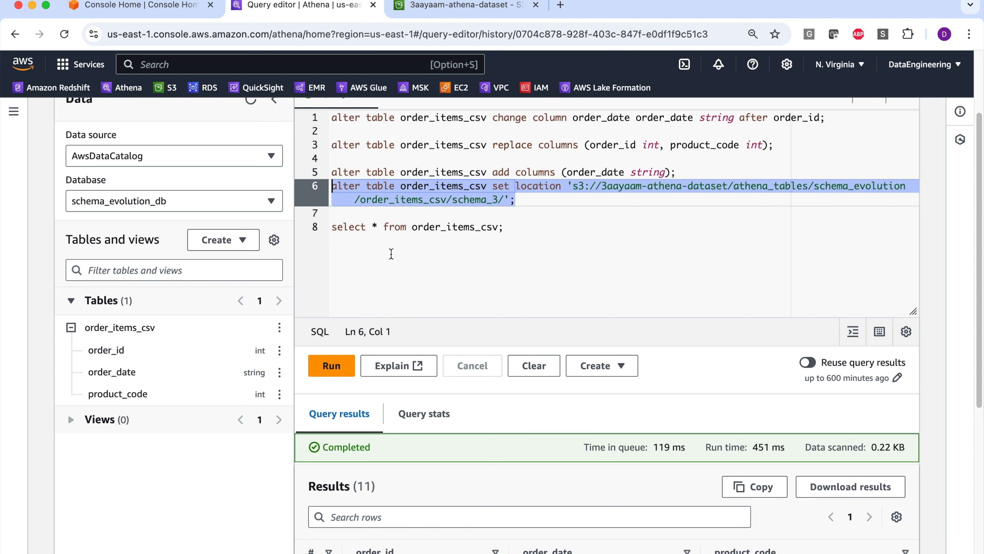
{"action": "left_click", "coordinate": [330, 367]}
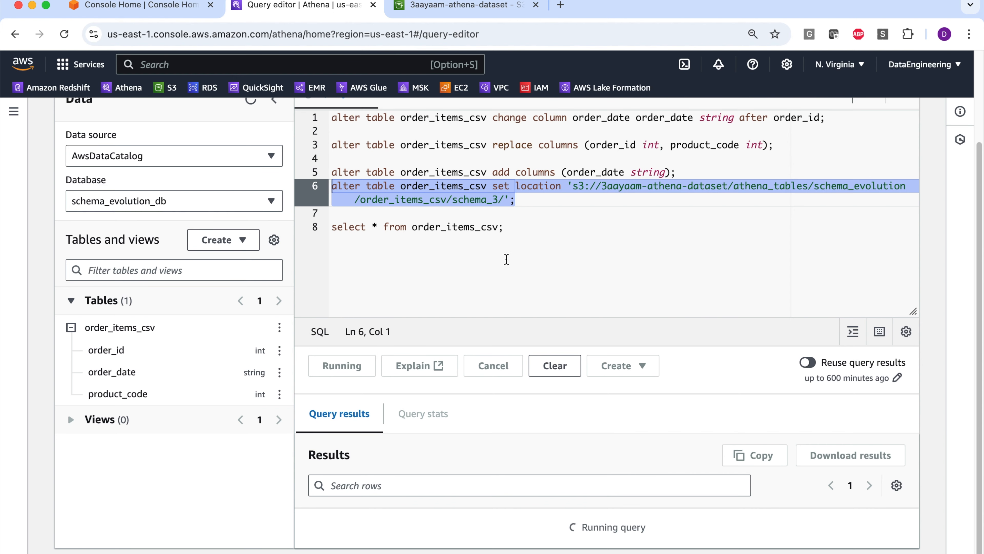
- Rerun only the select query on order_items_csv and review the order_date and product_code values read from the schema_3 location
{"action": "left_click_drag", "start_coordinate": [506, 262], "coordinate": [324, 266]}
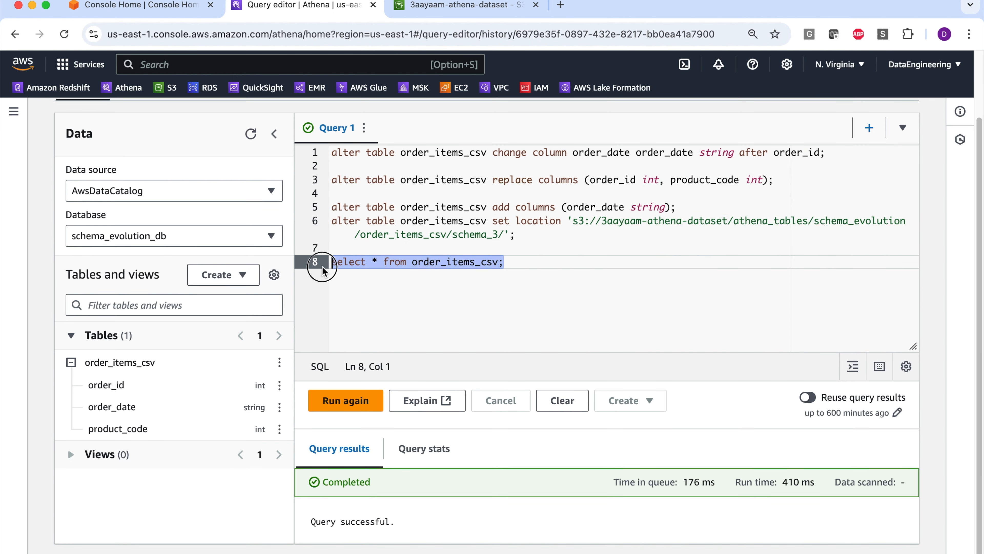
{"action": "left_click", "coordinate": [364, 415]}
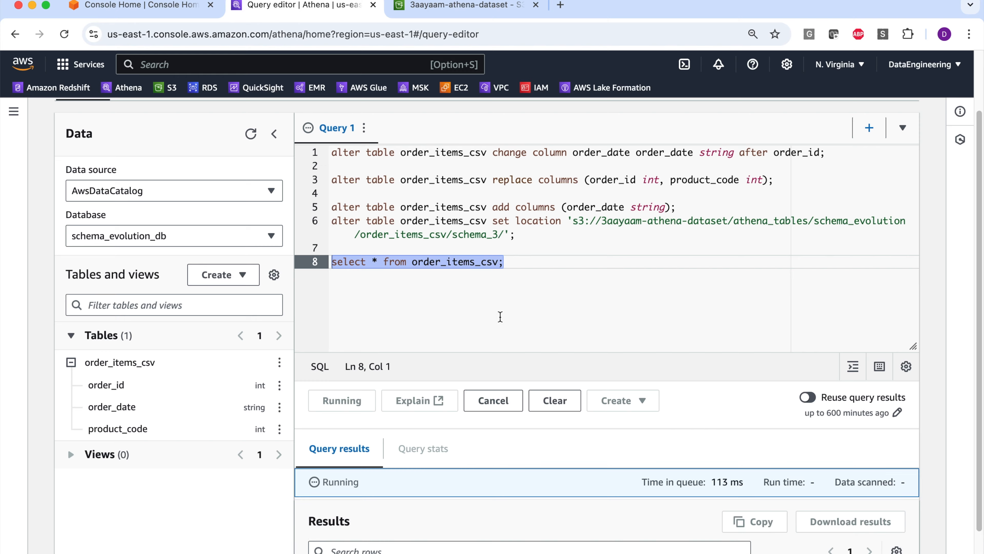
{"action": "scroll", "coordinate": [585, 290], "scroll_direction": "down", "scroll_amount": 8}
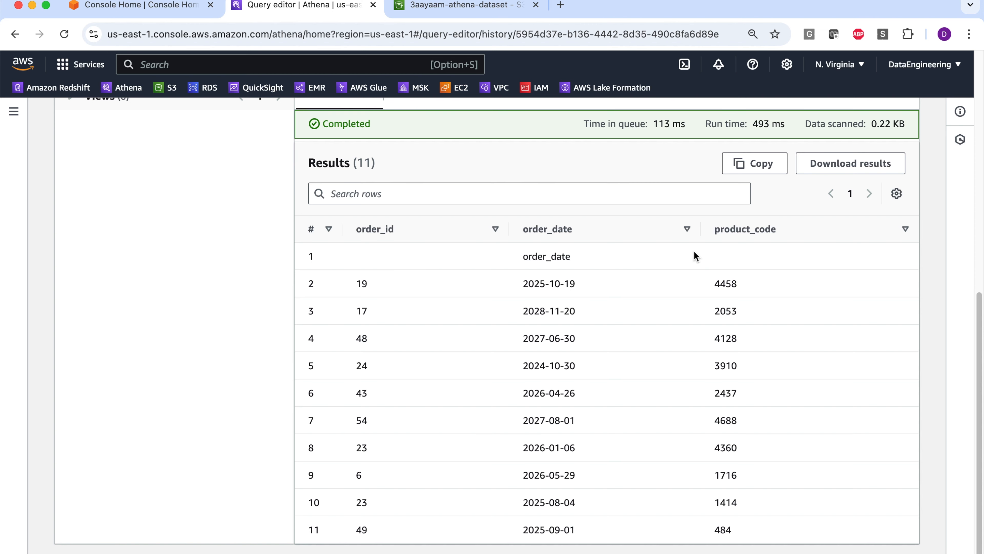
{"action": "scroll", "coordinate": [663, 274], "scroll_direction": "up", "scroll_amount": 9}
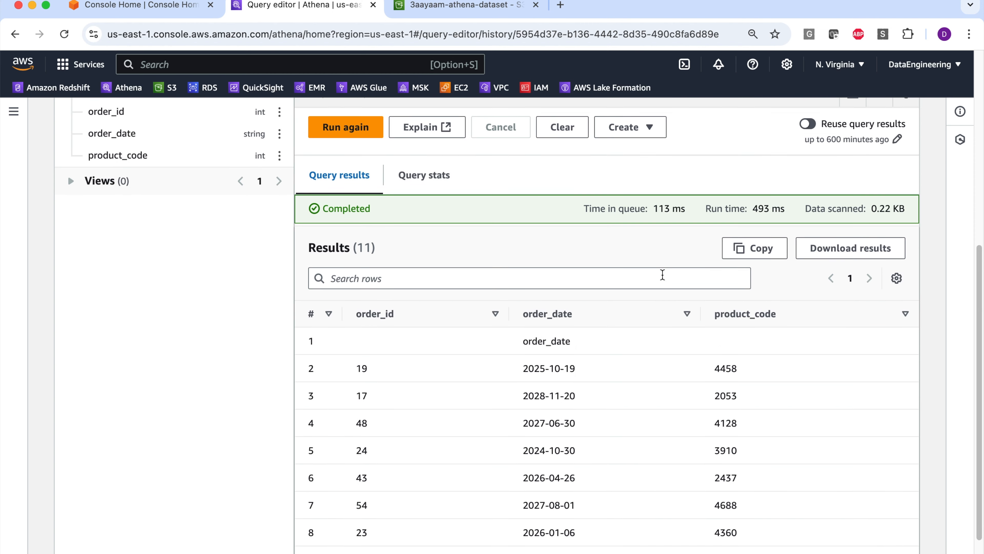
- Change the folder in the set location statement to schema_all and run only that statement
{"action": "left_click", "coordinate": [582, 259]}
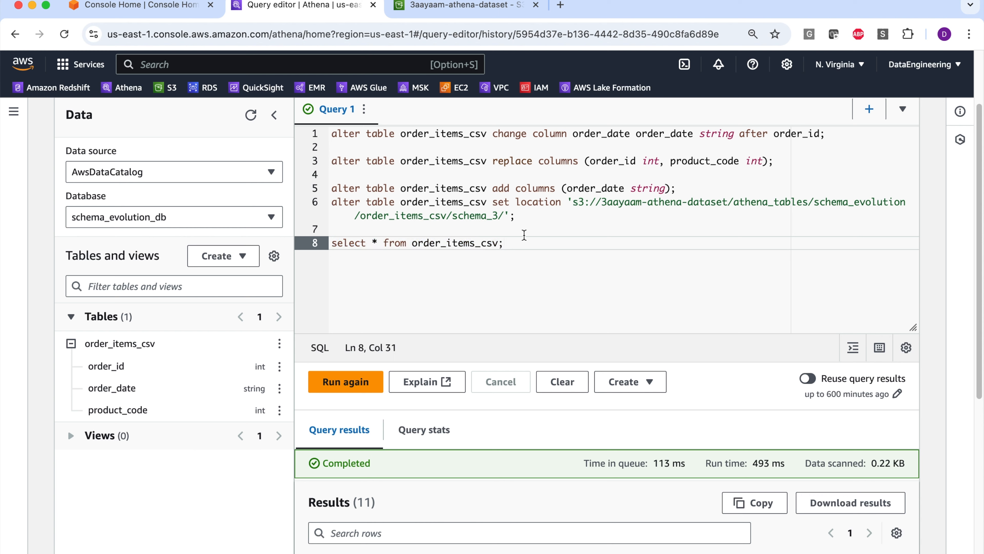
{"action": "left_click", "coordinate": [499, 216]}
{"action": "key", "text": "BackSpace"}
{"action": "type", "text": "all"}
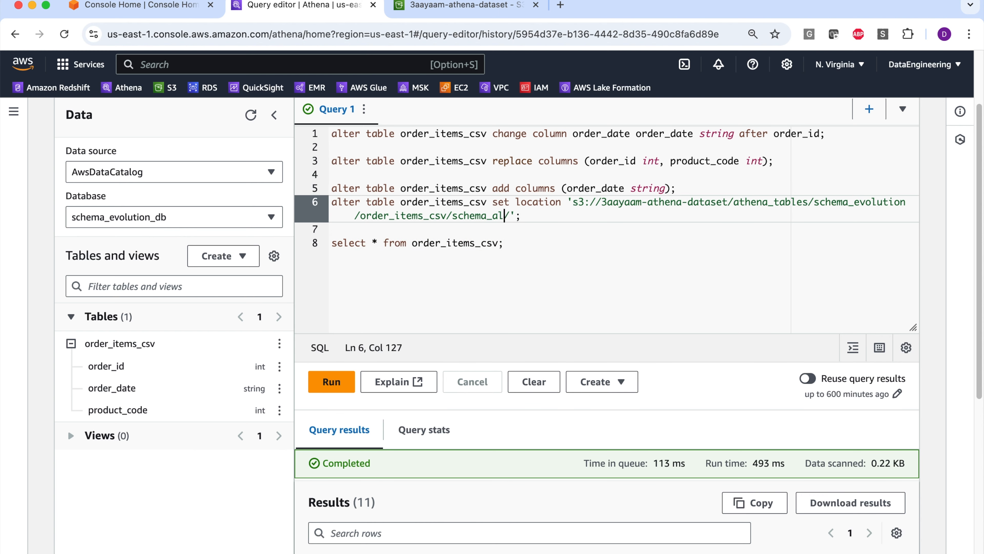
{"action": "left_click_drag", "start_coordinate": [525, 218], "coordinate": [332, 202]}
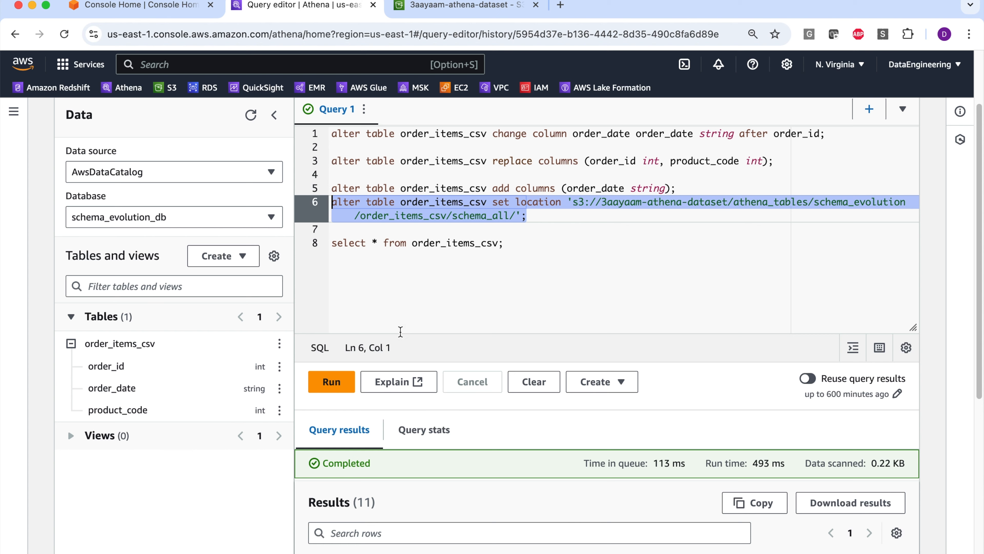
{"action": "left_click", "coordinate": [331, 391]}
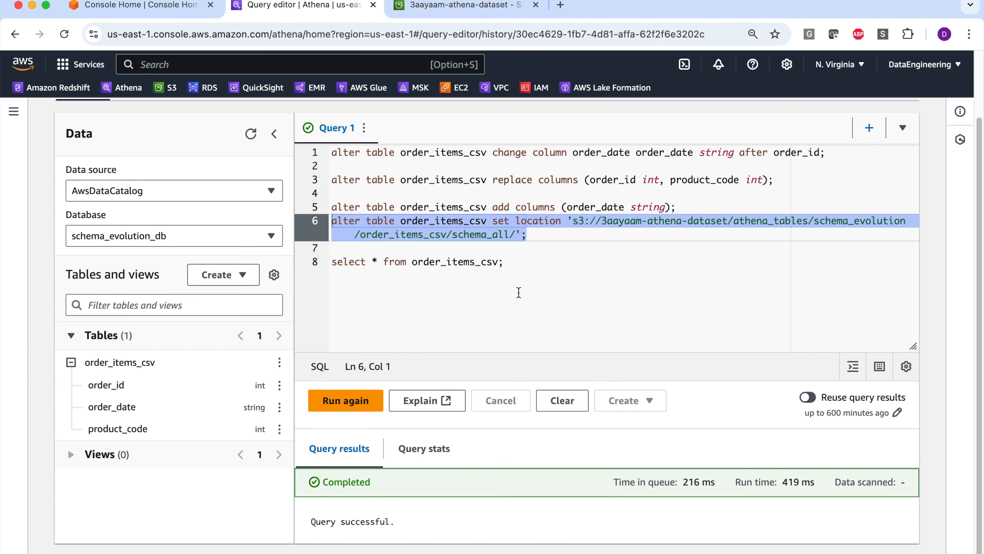
- Check the CSV files in the schema_all folder in the S3 console and return to the Athena query editor
{"action": "left_click", "coordinate": [465, 7]}
{"action": "left_click", "coordinate": [172, 445]}
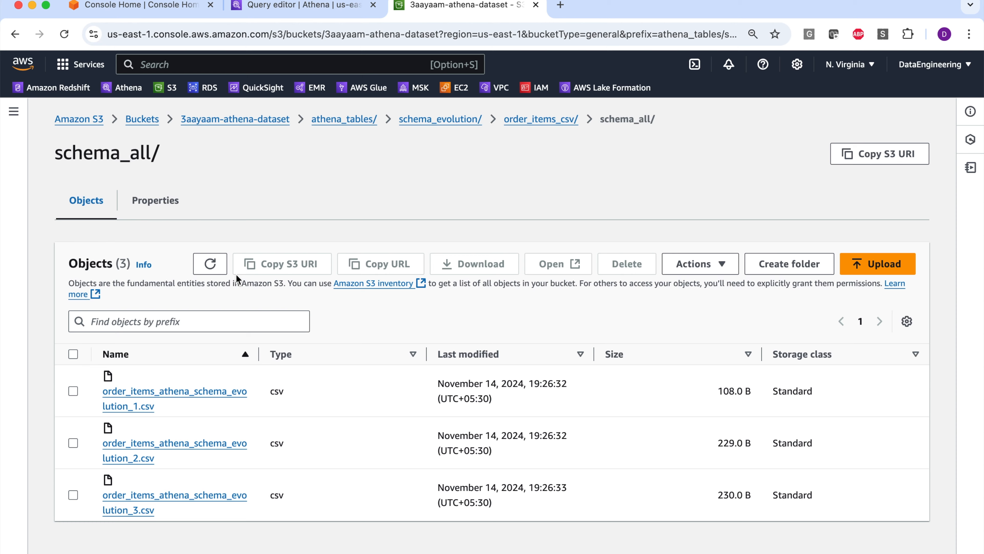
{"action": "left_click", "coordinate": [268, 6]}
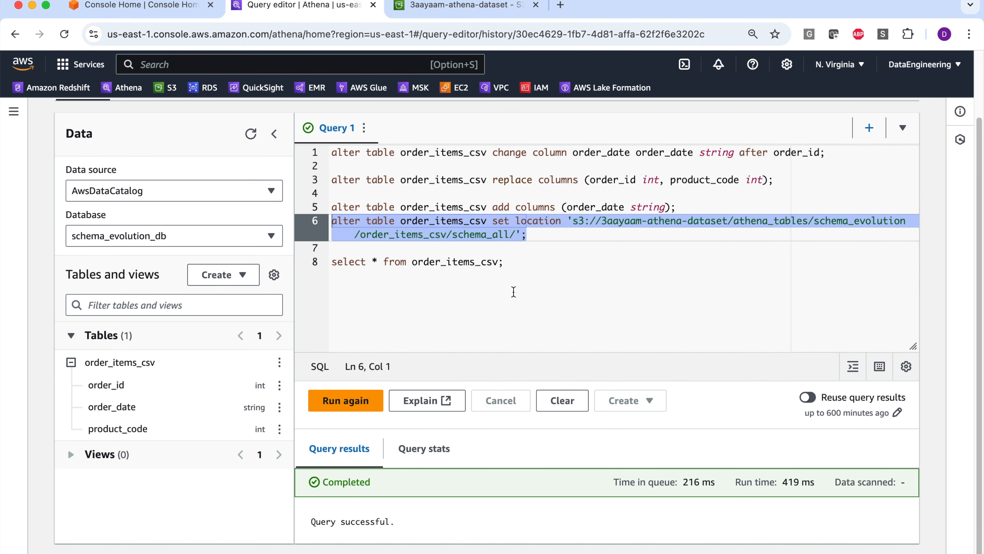
- Run only the select query on order_items_csv against the schema_all location
{"action": "left_click_drag", "start_coordinate": [504, 262], "coordinate": [322, 261]}
{"action": "left_click", "coordinate": [345, 400]}
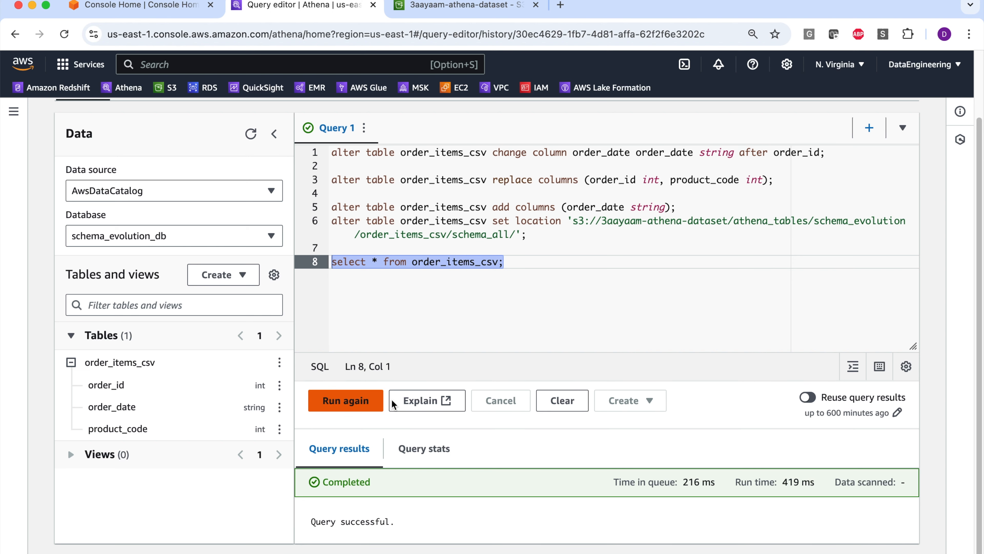
{"action": "scroll", "coordinate": [506, 296], "scroll_direction": "down", "scroll_amount": 5}
{"action": "scroll", "coordinate": [506, 296], "scroll_direction": "down", "scroll_amount": 2}
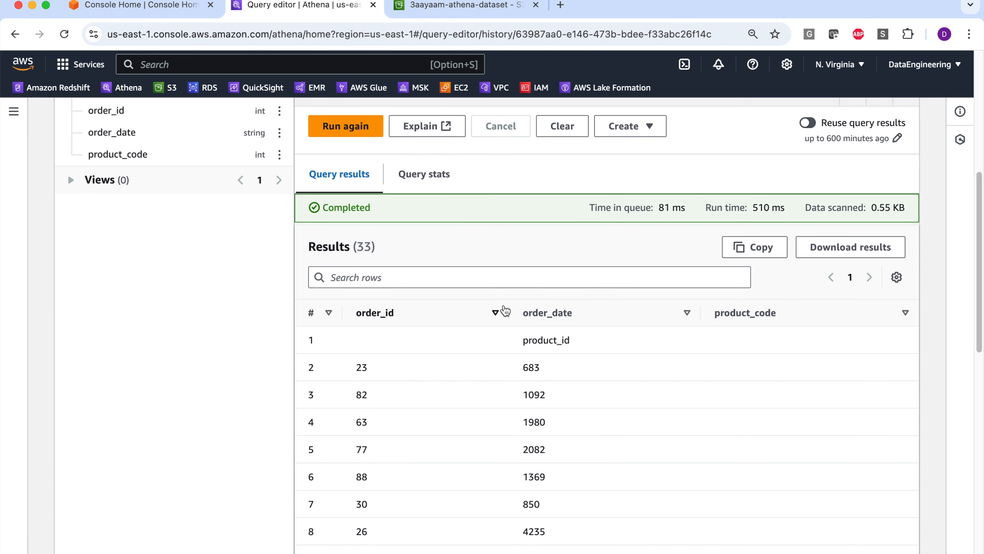
{"action": "scroll", "coordinate": [506, 308], "scroll_direction": "up", "scroll_amount": 1}
{"action": "scroll", "coordinate": [505, 308], "scroll_direction": "down", "scroll_amount": 4}
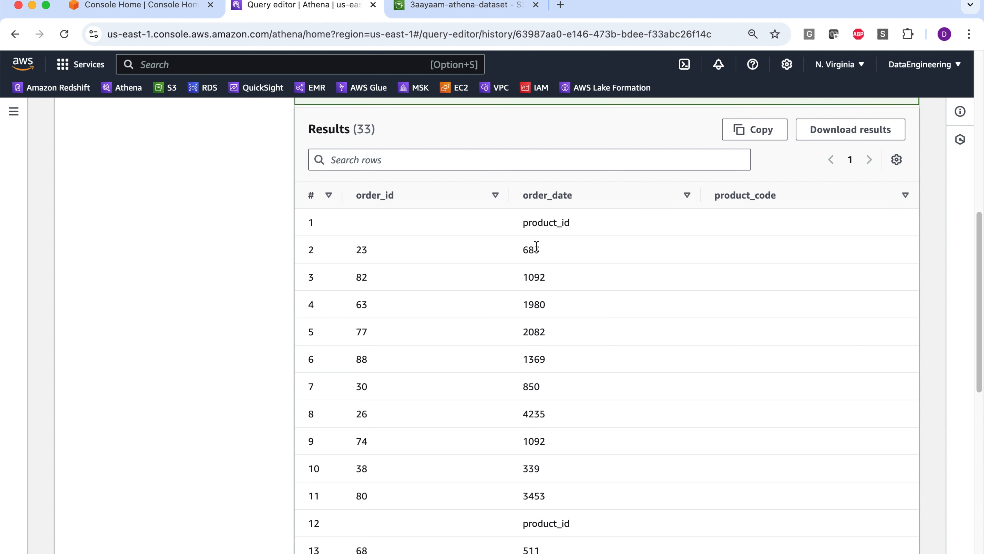
- Examine the order_date and product_code values in the result rows from each of the three source files
{"action": "left_click_drag", "start_coordinate": [331, 250], "coordinate": [639, 473]}
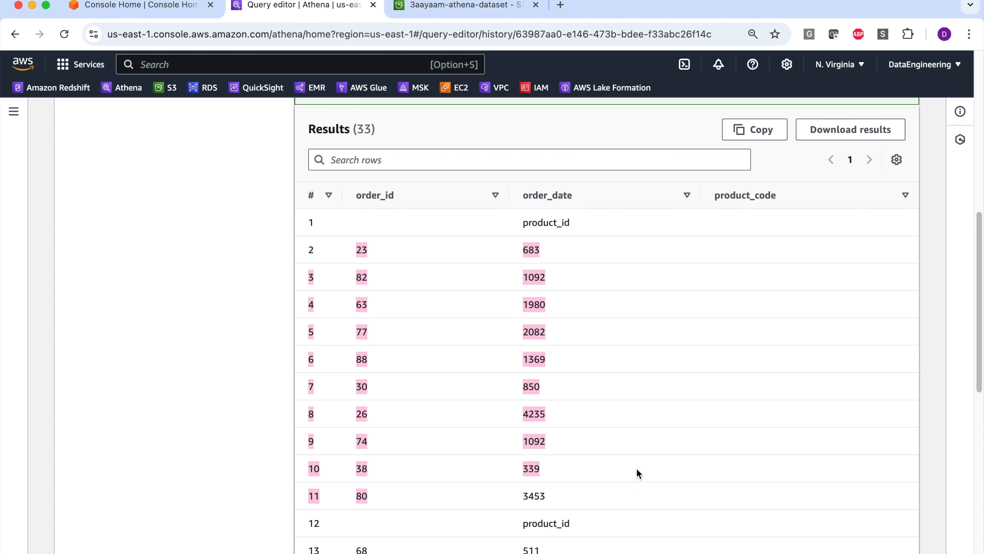
{"action": "scroll", "coordinate": [598, 340], "scroll_direction": "down", "scroll_amount": 10}
{"action": "scroll", "coordinate": [597, 340], "scroll_direction": "up", "scroll_amount": 8}
{"action": "left_click", "coordinate": [597, 340]}
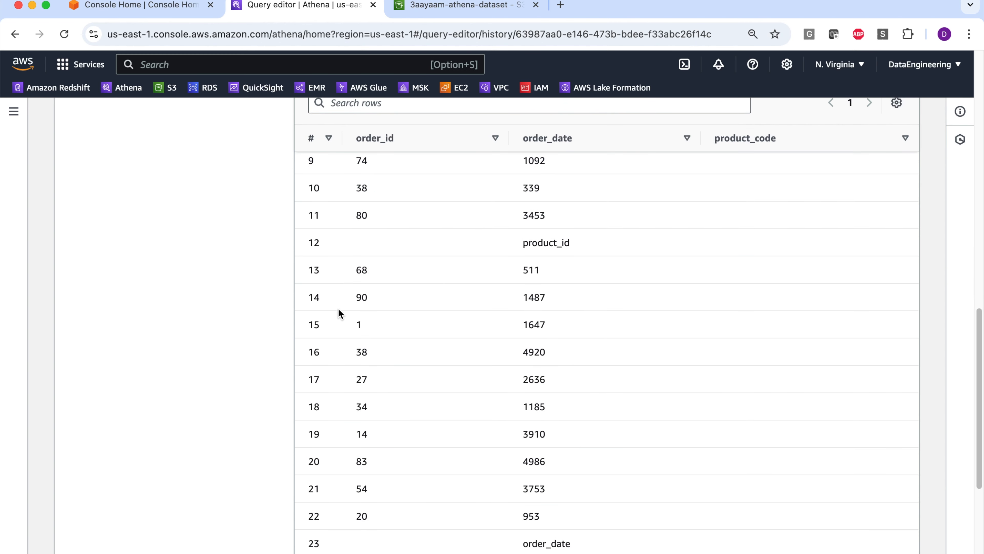
{"action": "left_click_drag", "start_coordinate": [355, 272], "coordinate": [548, 513]}
{"action": "left_click", "coordinate": [525, 449]}
{"action": "scroll", "coordinate": [516, 434], "scroll_direction": "down", "scroll_amount": 6}
{"action": "scroll", "coordinate": [516, 433], "scroll_direction": "up", "scroll_amount": 1}
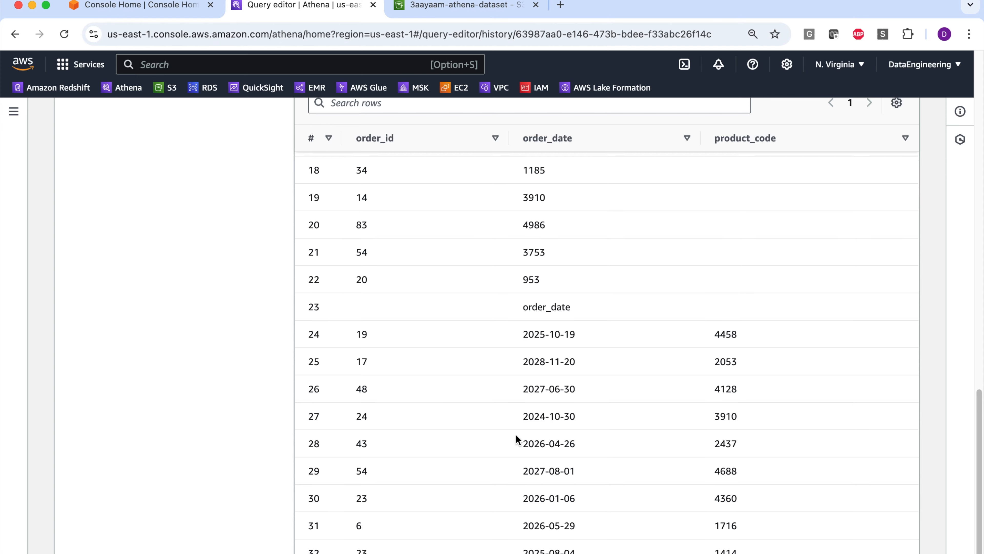
{"action": "scroll", "coordinate": [517, 440], "scroll_direction": "down", "scroll_amount": 2}
{"action": "scroll", "coordinate": [575, 374], "scroll_direction": "up", "scroll_amount": 6}
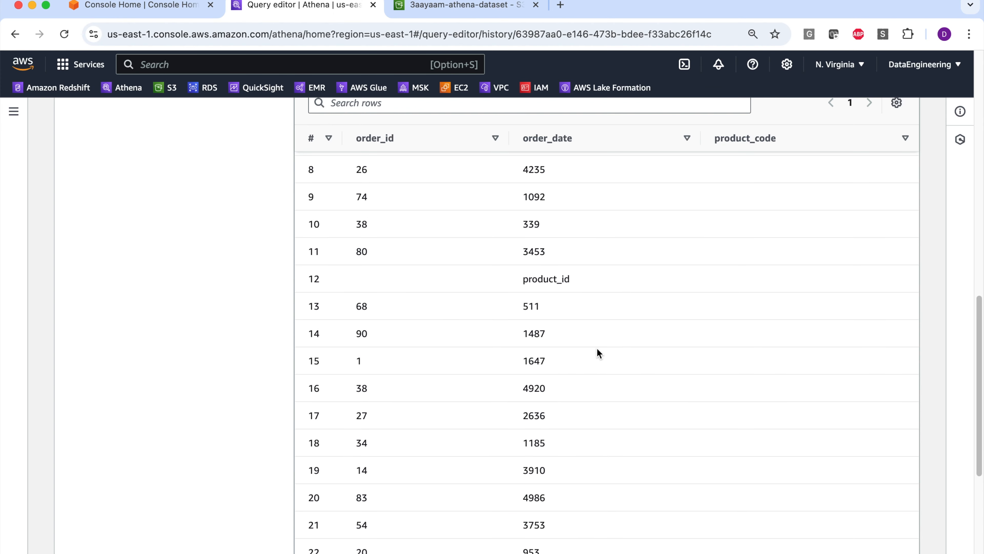
{"action": "scroll", "coordinate": [587, 360], "scroll_direction": "down", "scroll_amount": 3}
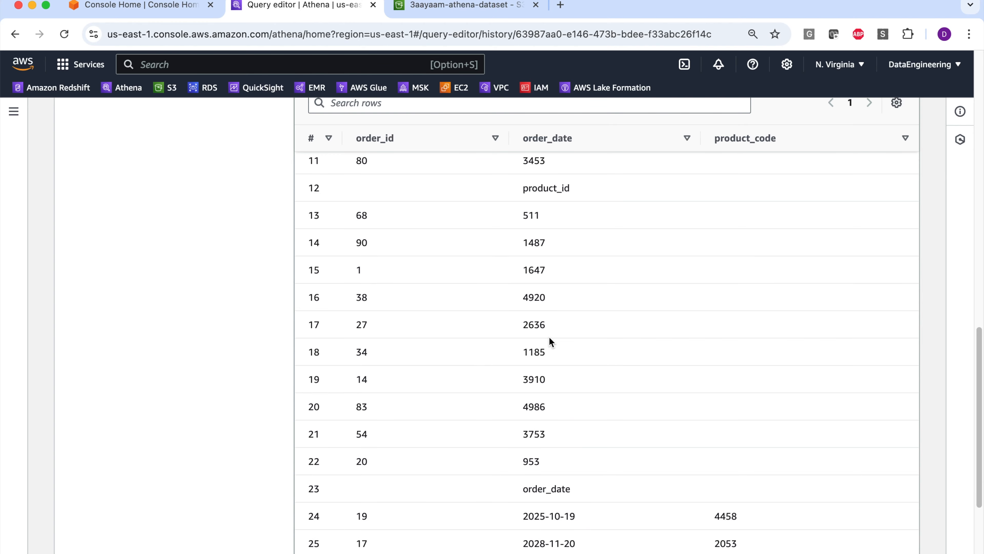
{"action": "scroll", "coordinate": [523, 308], "scroll_direction": "up", "scroll_amount": 8}
{"action": "scroll", "coordinate": [549, 302], "scroll_direction": "down", "scroll_amount": 8}
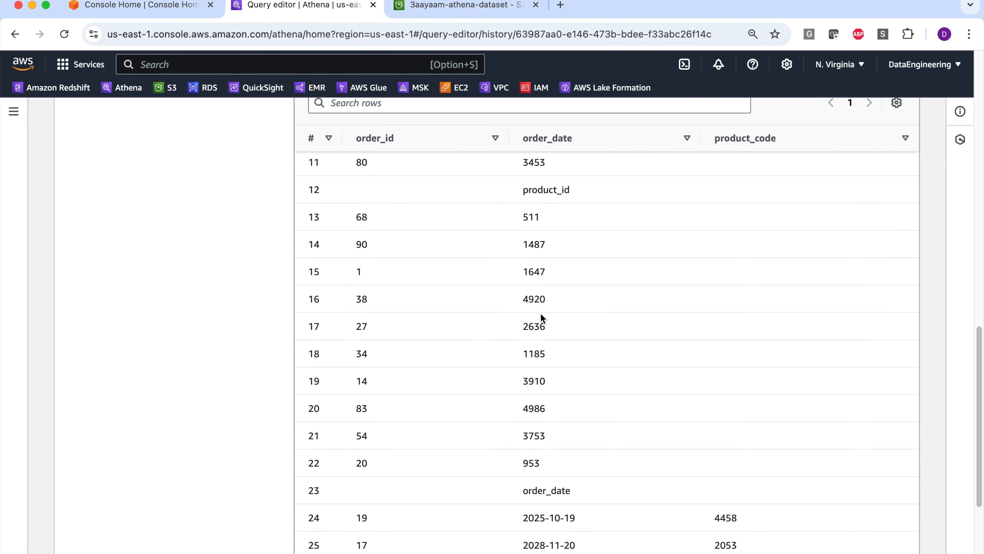
{"action": "scroll", "coordinate": [554, 276], "scroll_direction": "down", "scroll_amount": 5}
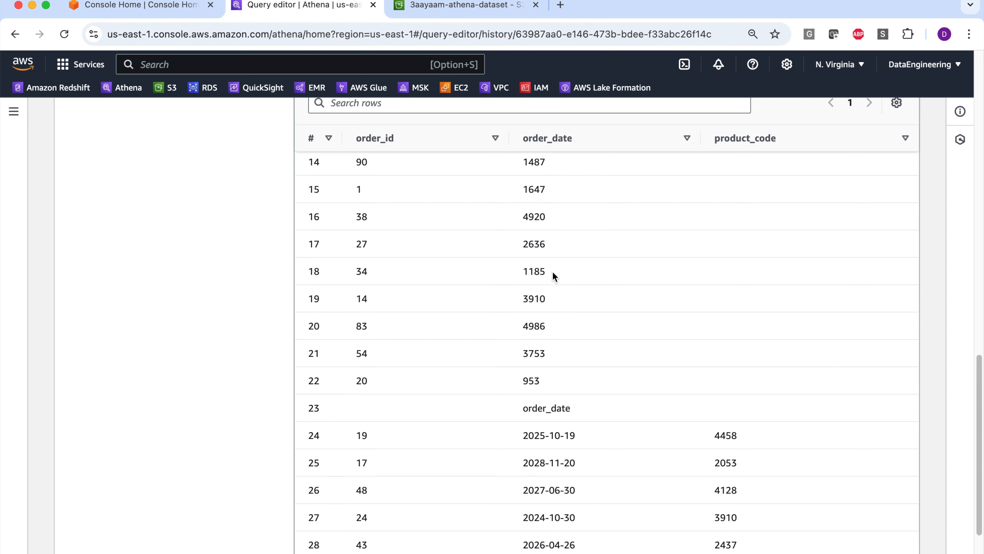
{"action": "scroll", "coordinate": [553, 273], "scroll_direction": "down", "scroll_amount": 4}
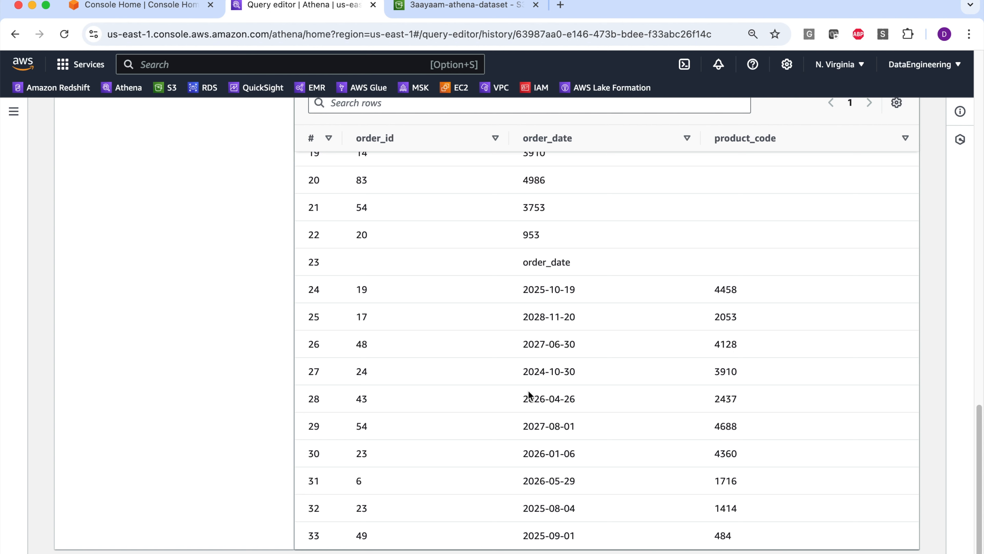
- Compare the order_date values in rows 13 to 22 with those in rows 24 to 33
{"action": "scroll", "coordinate": [538, 349], "scroll_direction": "up", "scroll_amount": 15}
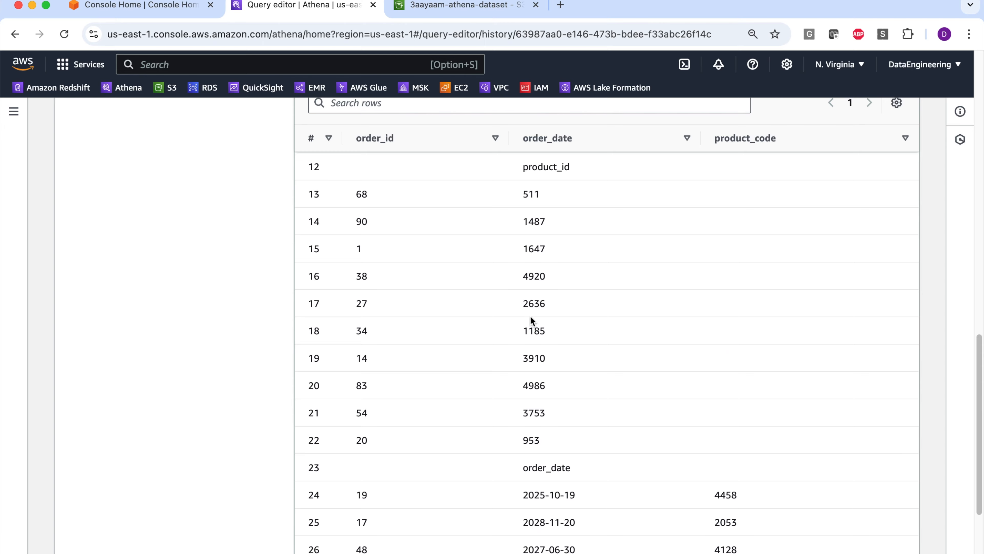
{"action": "scroll", "coordinate": [577, 299], "scroll_direction": "down", "scroll_amount": 5}
{"action": "scroll", "coordinate": [549, 331], "scroll_direction": "down", "scroll_amount": 10}
{"action": "scroll", "coordinate": [560, 335], "scroll_direction": "up", "scroll_amount": 9}
{"action": "scroll", "coordinate": [563, 333], "scroll_direction": "up", "scroll_amount": 5}
{"action": "scroll", "coordinate": [564, 333], "scroll_direction": "down", "scroll_amount": 10}
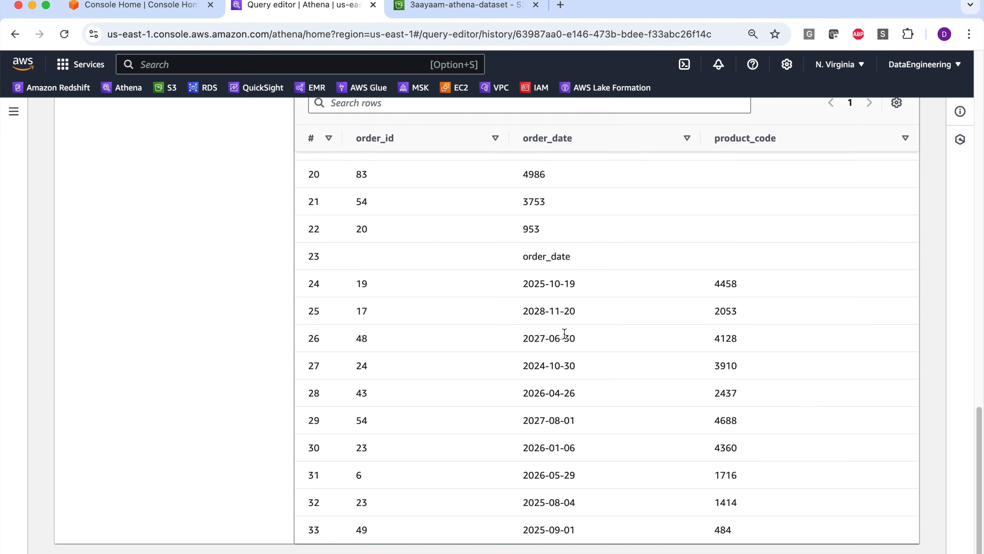
{"action": "scroll", "coordinate": [565, 334], "scroll_direction": "up", "scroll_amount": 8}
{"action": "scroll", "coordinate": [565, 334], "scroll_direction": "up", "scroll_amount": 10}
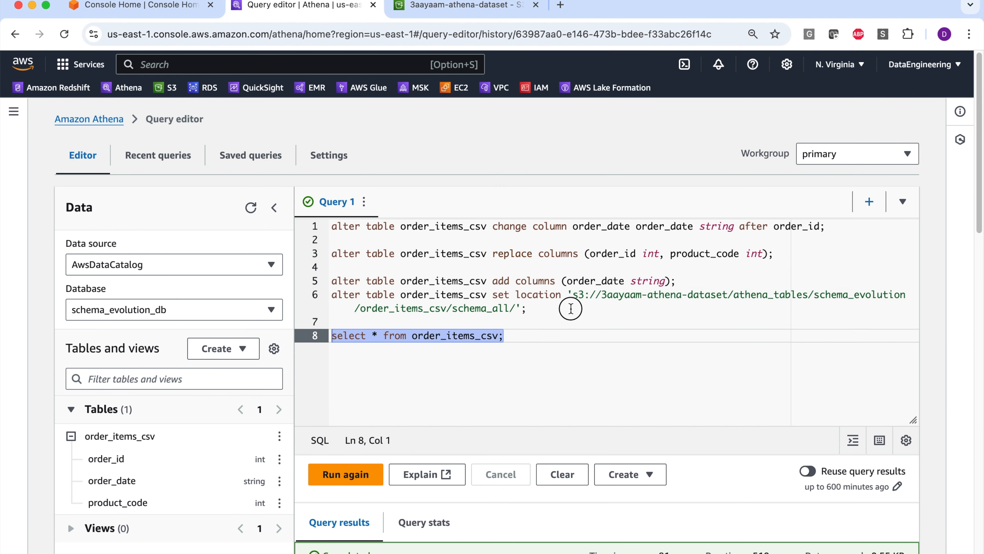
{"action": "left_click", "coordinate": [578, 306]}
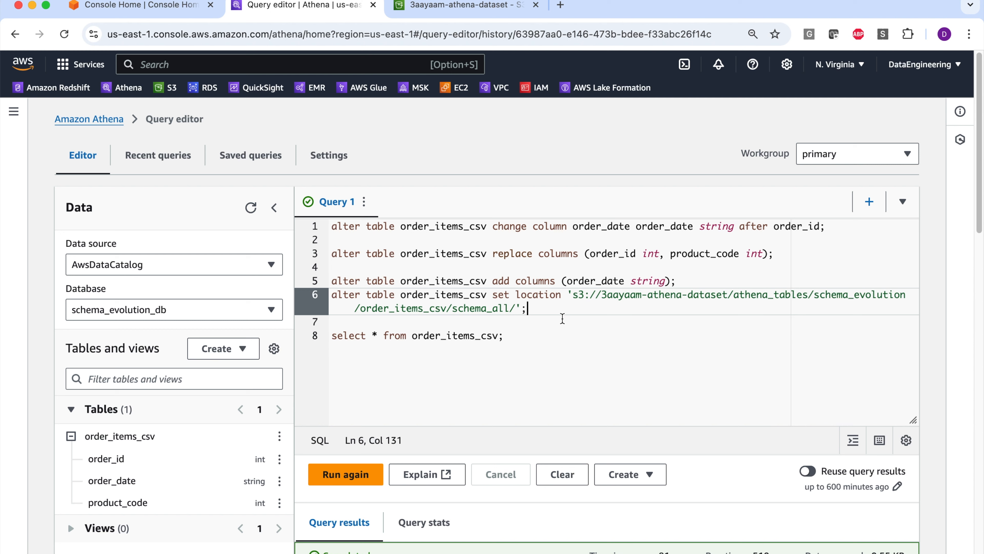
{"action": "left_click", "coordinate": [553, 332]}
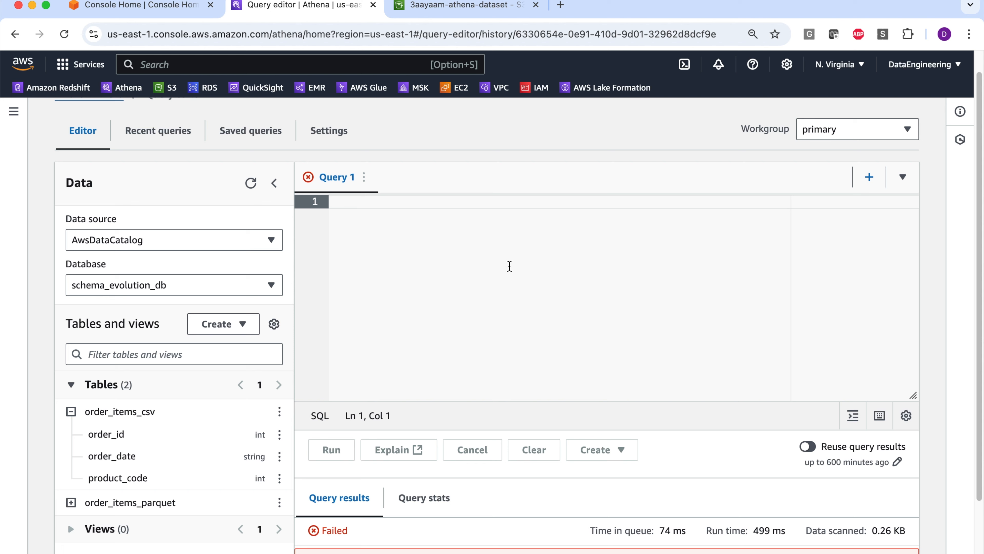
- Enter and run a statement creating the external table orders_json_as_string with one string column json_data, located at 's3://3aayaam-athena-dataset/athena_tables/orders_json/'
{"action": "type", "text": "create external table orders_json_as_string (  json_data string ) location 's3://3aayaam-athena-dataset/athena_tables/orders_json/';"}
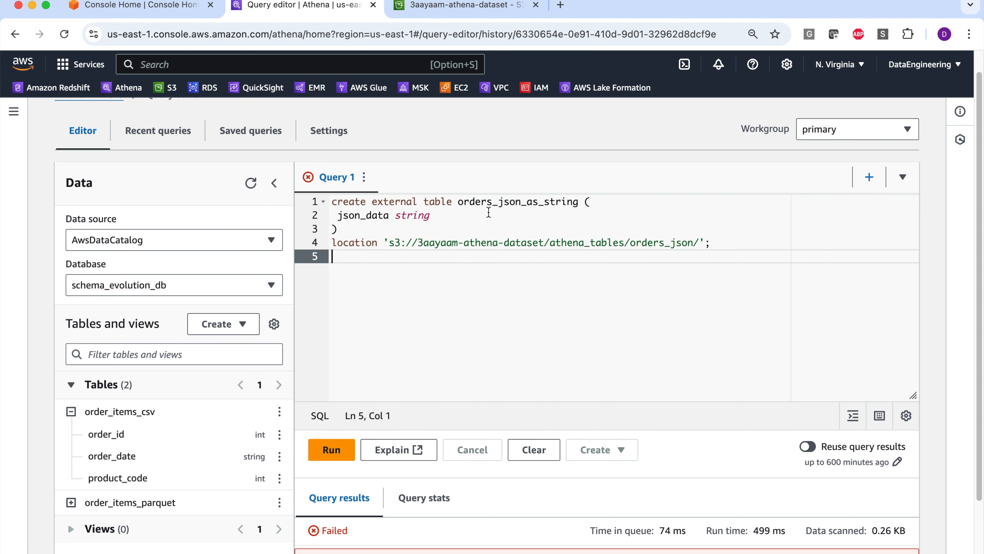
{"action": "left_click", "coordinate": [506, 201]}
{"action": "double_click", "coordinate": [506, 202]}
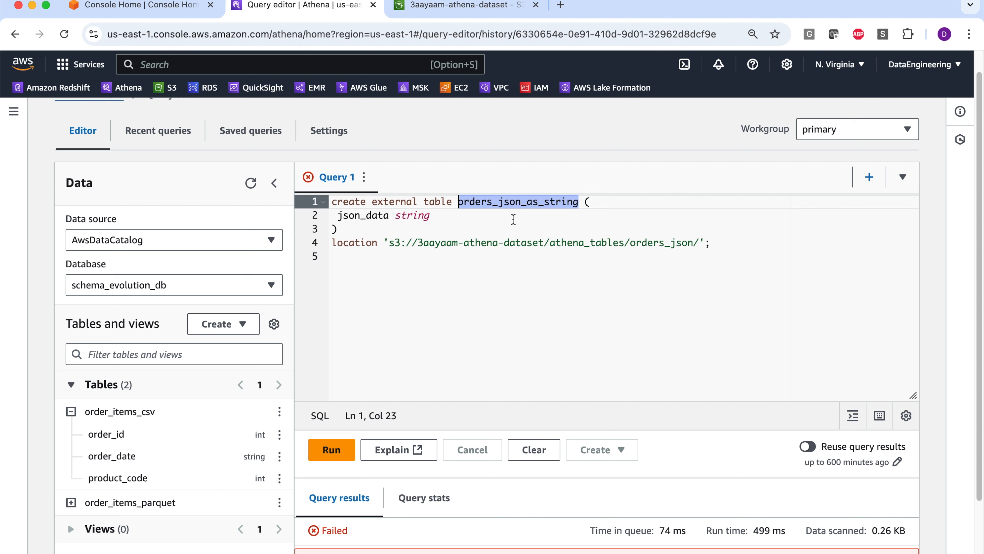
{"action": "left_click", "coordinate": [449, 226]}
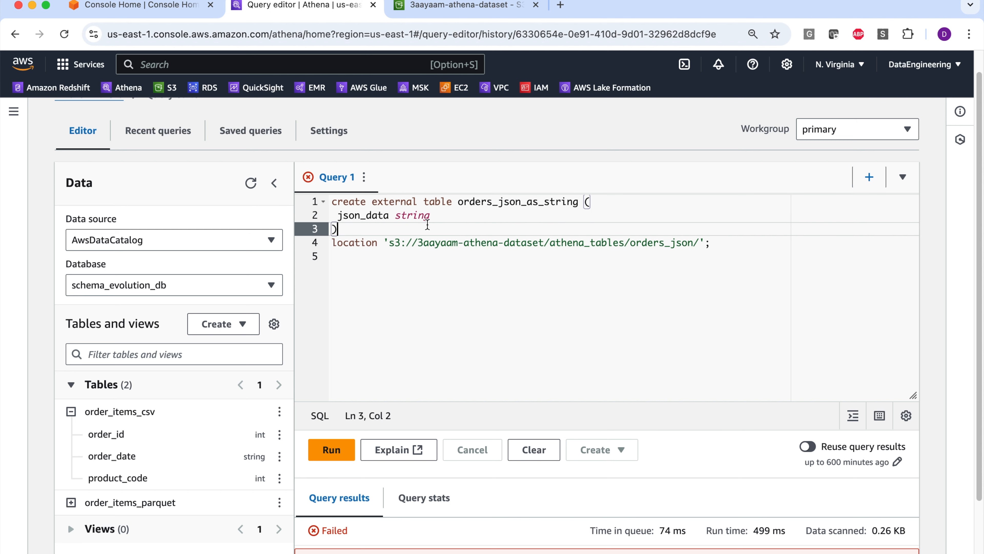
{"action": "double_click", "coordinate": [634, 243]}
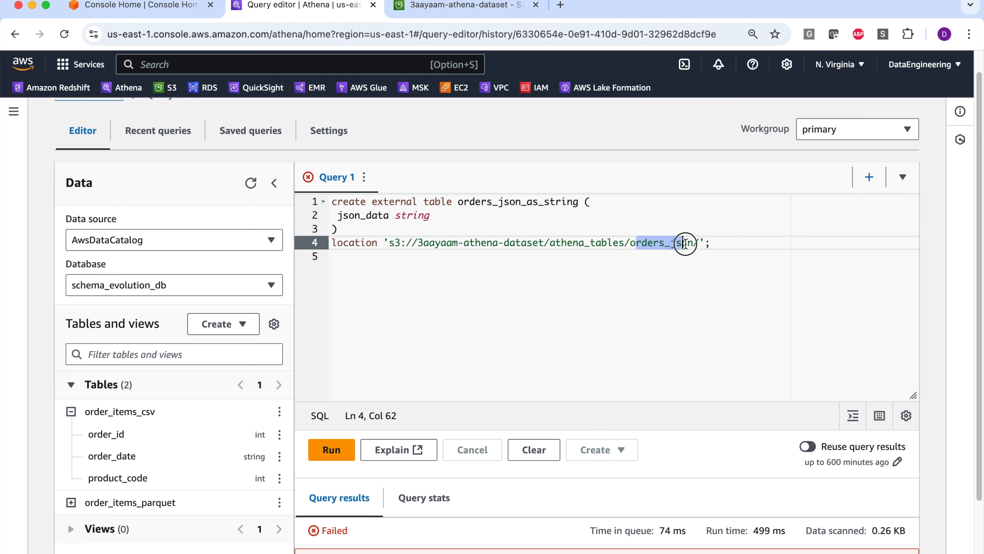
{"action": "left_click", "coordinate": [705, 285]}
{"action": "left_click", "coordinate": [725, 244]}
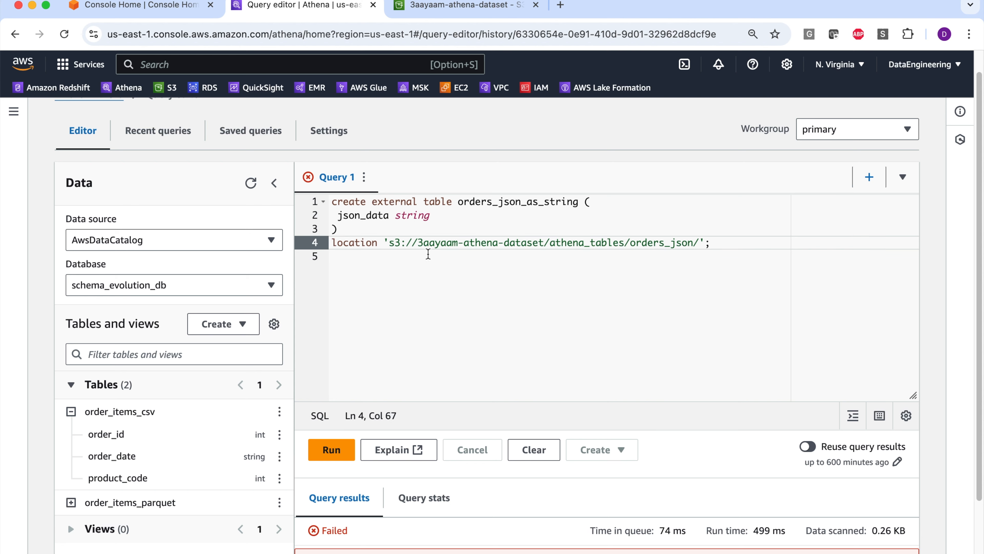
{"action": "left_click", "coordinate": [342, 449]}
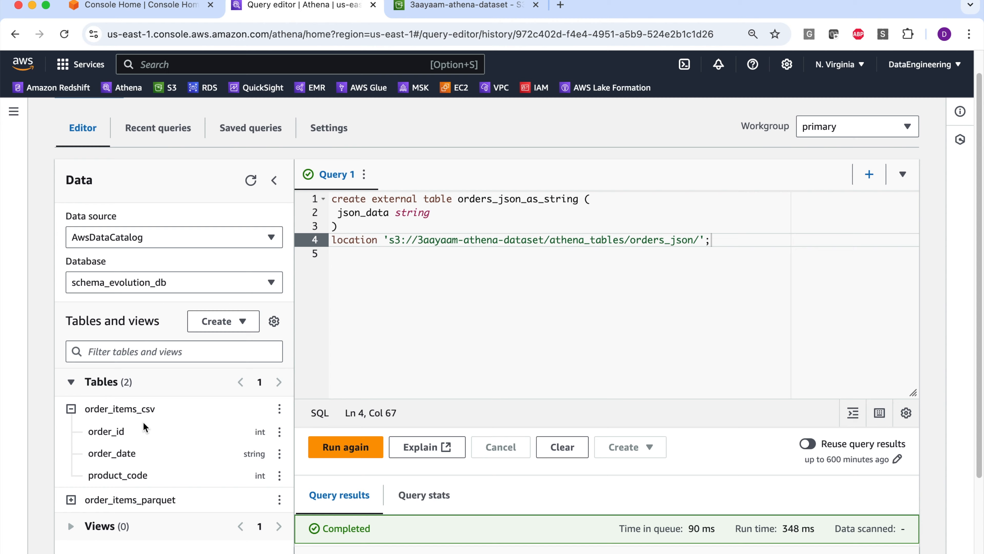
{"action": "scroll", "coordinate": [468, 348], "scroll_direction": "down", "scroll_amount": 2}
{"action": "scroll", "coordinate": [474, 325], "scroll_direction": "up", "scroll_amount": 3}
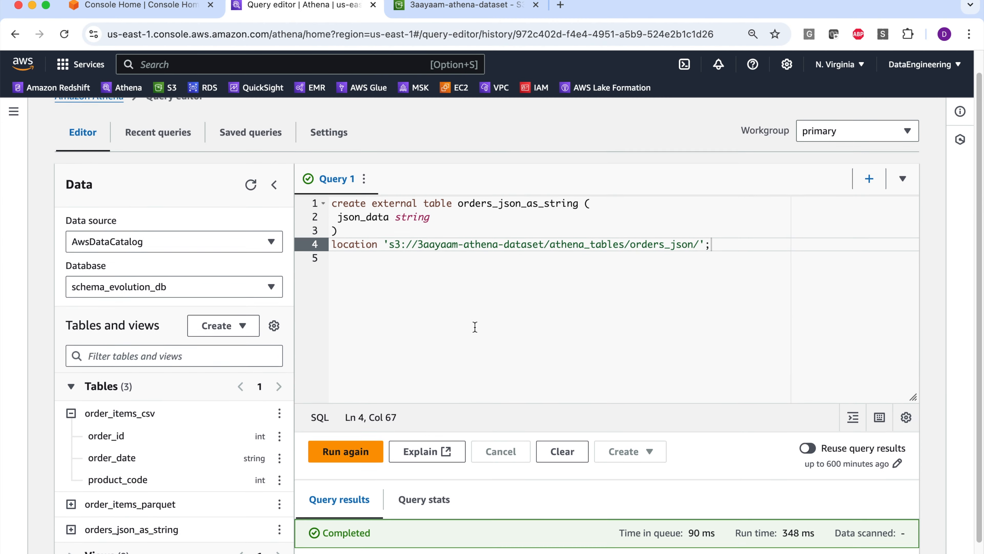
{"action": "scroll", "coordinate": [465, 302], "scroll_direction": "down", "scroll_amount": 3}
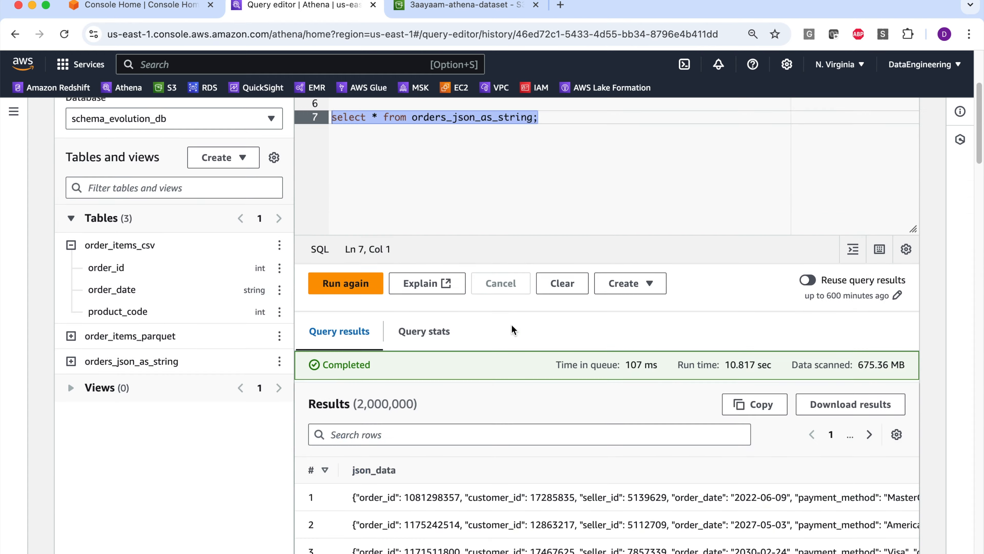
- Review the json_data records returned for orders_json_as_string, including their order, payment_method and customer_address attributes
{"action": "scroll", "coordinate": [509, 323], "scroll_direction": "down", "scroll_amount": 10}
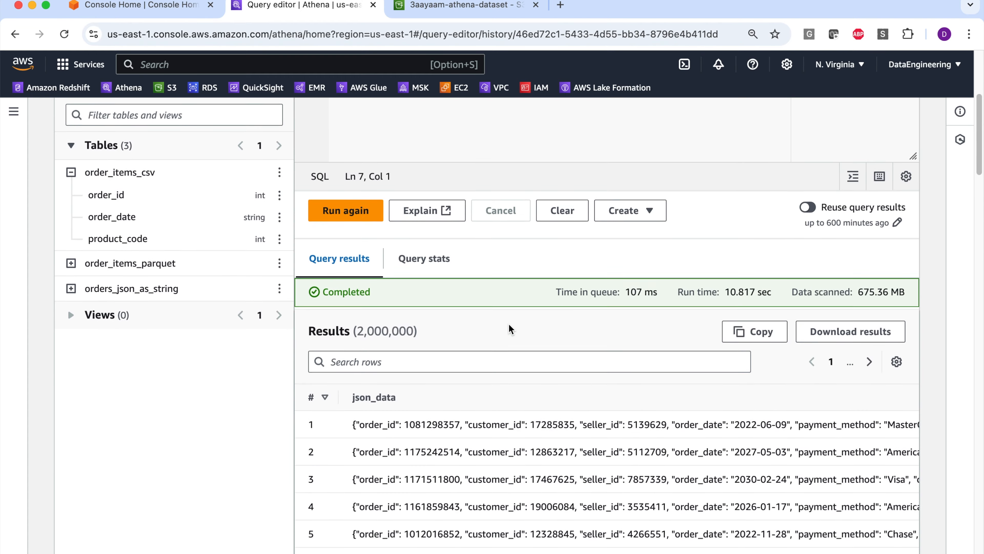
{"action": "scroll", "coordinate": [398, 243], "scroll_direction": "up", "scroll_amount": 1}
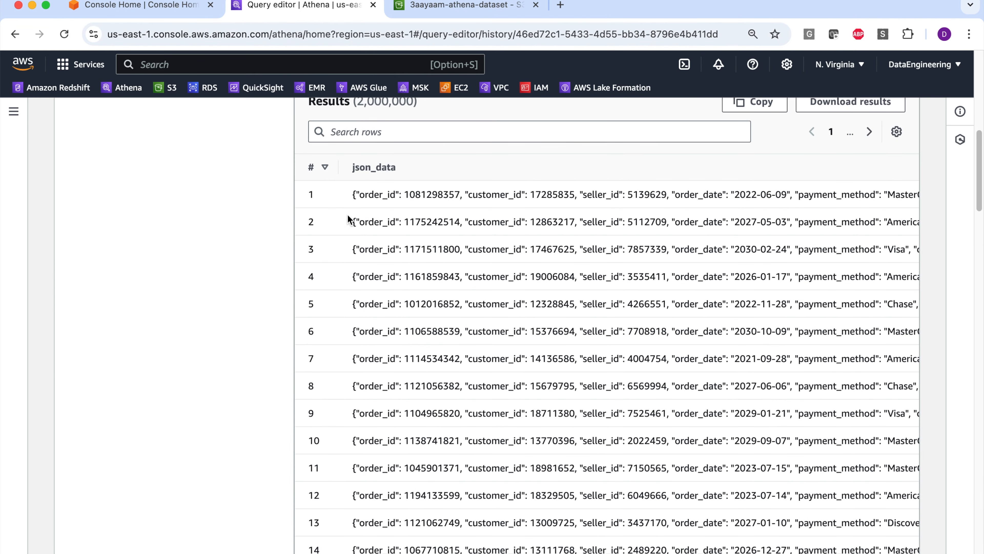
{"action": "scroll", "coordinate": [676, 204], "scroll_direction": "right", "scroll_amount": 15}
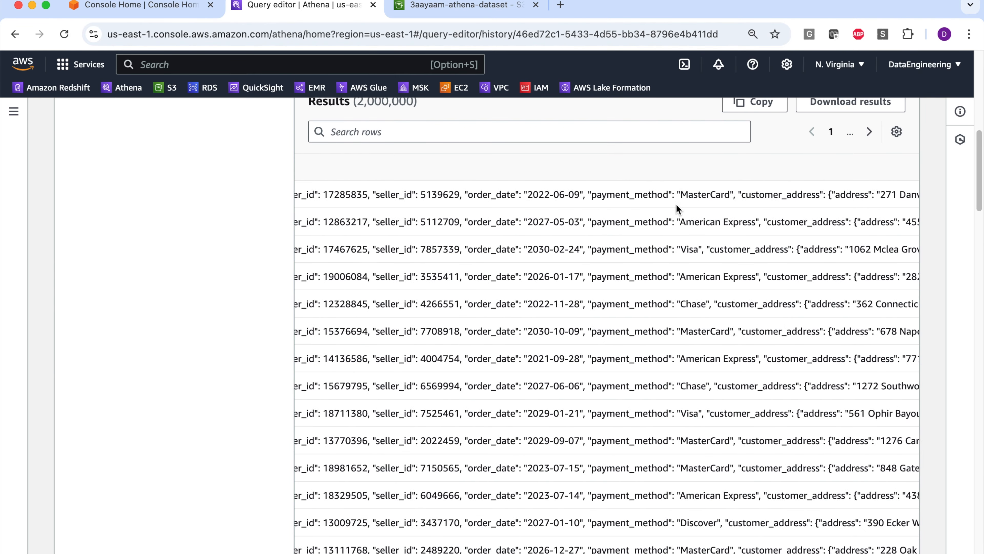
{"action": "scroll", "coordinate": [787, 218], "scroll_direction": "left", "scroll_amount": 15}
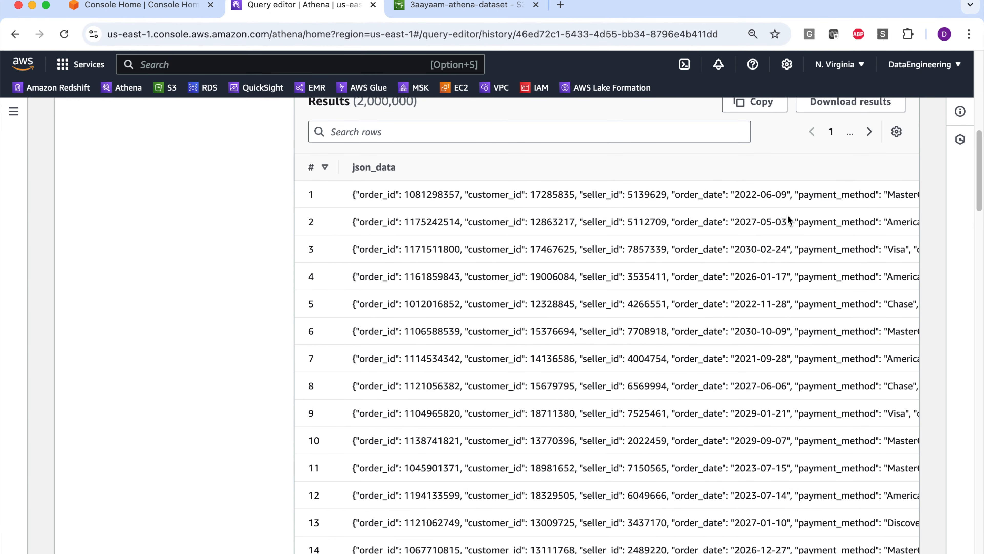
{"action": "scroll", "coordinate": [658, 271], "scroll_direction": "up", "scroll_amount": 3}
{"action": "scroll", "coordinate": [657, 271], "scroll_direction": "up", "scroll_amount": 5}
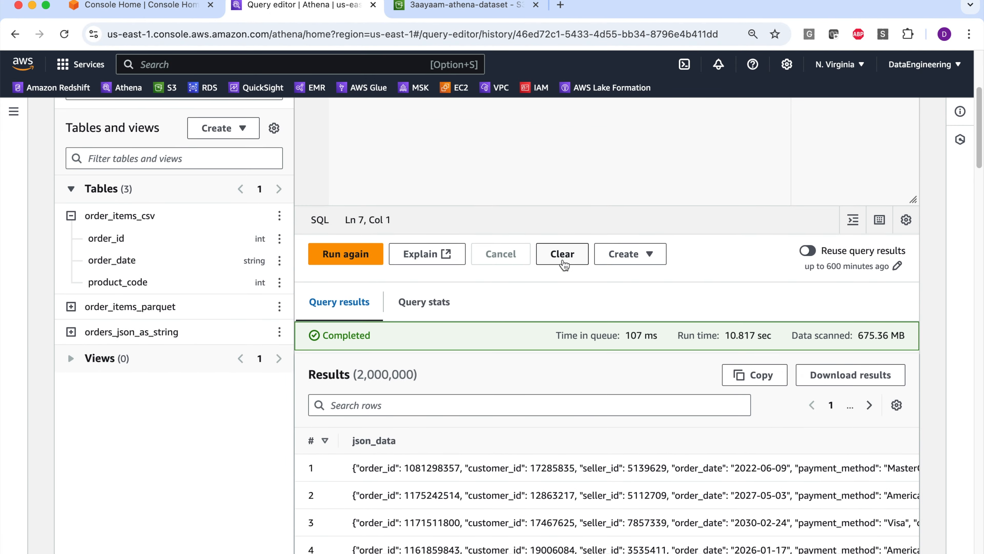
- Begin a new select statement with an empty json_extract() call between the create table statement and the existing select
{"action": "scroll", "coordinate": [474, 367], "scroll_direction": "down", "scroll_amount": 2}
{"action": "scroll", "coordinate": [446, 449], "scroll_direction": "up", "scroll_amount": 6}
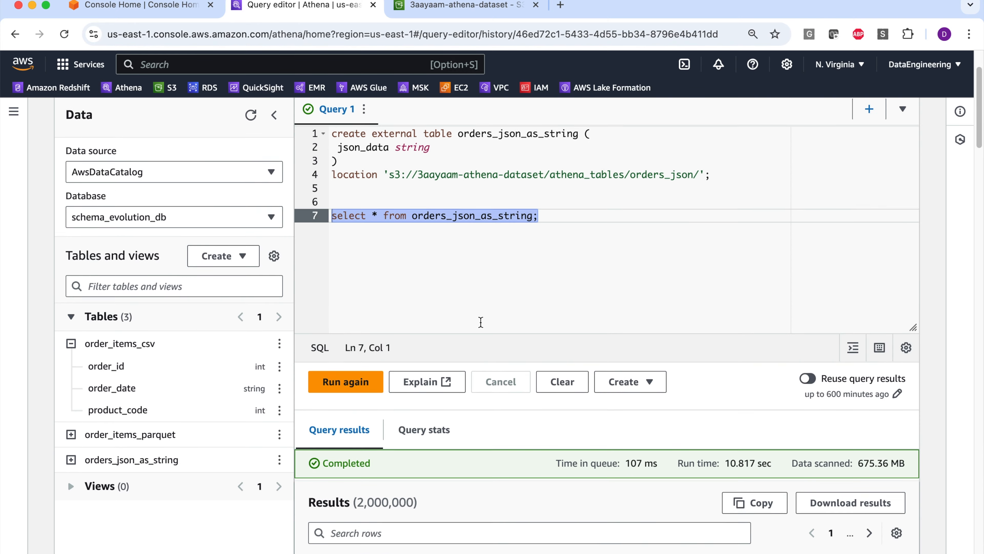
{"action": "left_click", "coordinate": [580, 241]}
{"action": "scroll", "coordinate": [604, 229], "scroll_direction": "up", "scroll_amount": 1}
{"action": "left_click", "coordinate": [703, 223]}
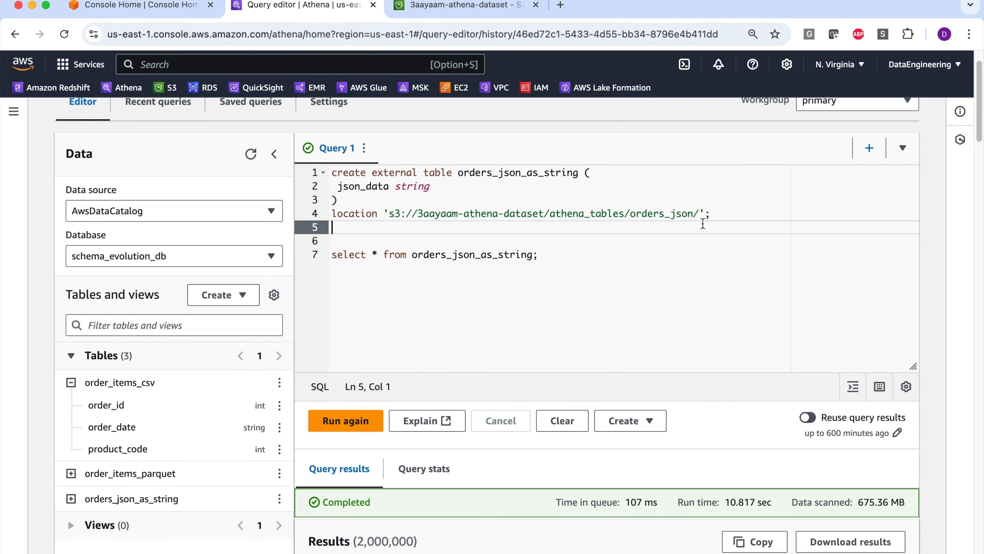
{"action": "key", "text": "Return"}
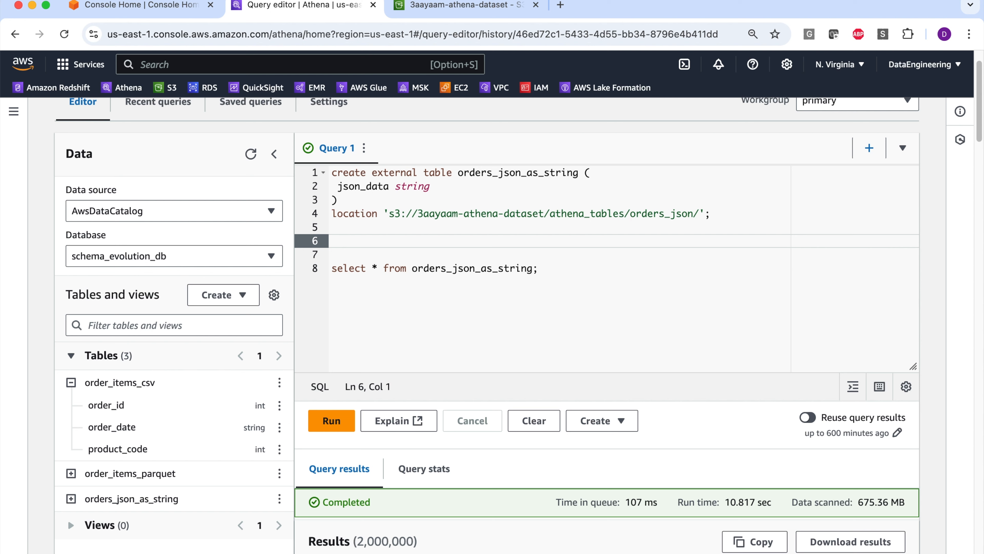
{"action": "type", "text": "select"}
{"action": "scroll", "coordinate": [646, 339], "scroll_direction": "down", "scroll_amount": 3}
{"action": "scroll", "coordinate": [645, 338], "scroll_direction": "up", "scroll_amount": 2}
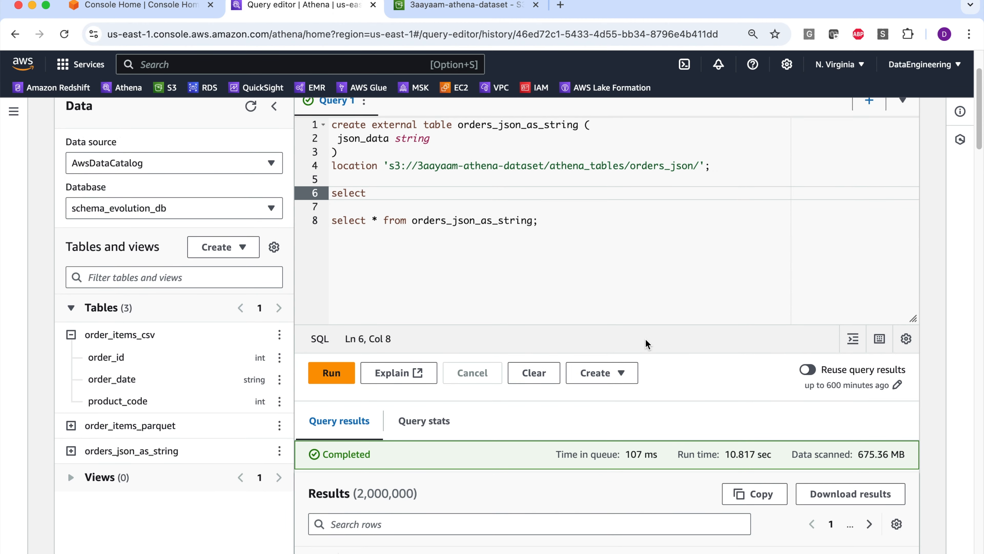
{"action": "type", "text": "json_ex"}
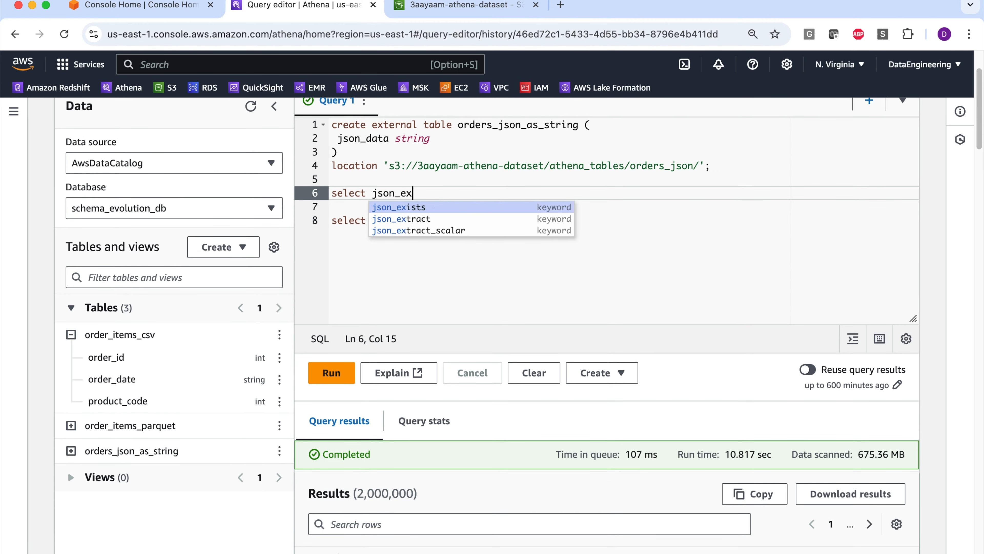
{"action": "key", "text": "Down"}
{"action": "key", "text": "Return"}
{"action": "type", "text": "()"}
{"action": "key", "text": "Left"}
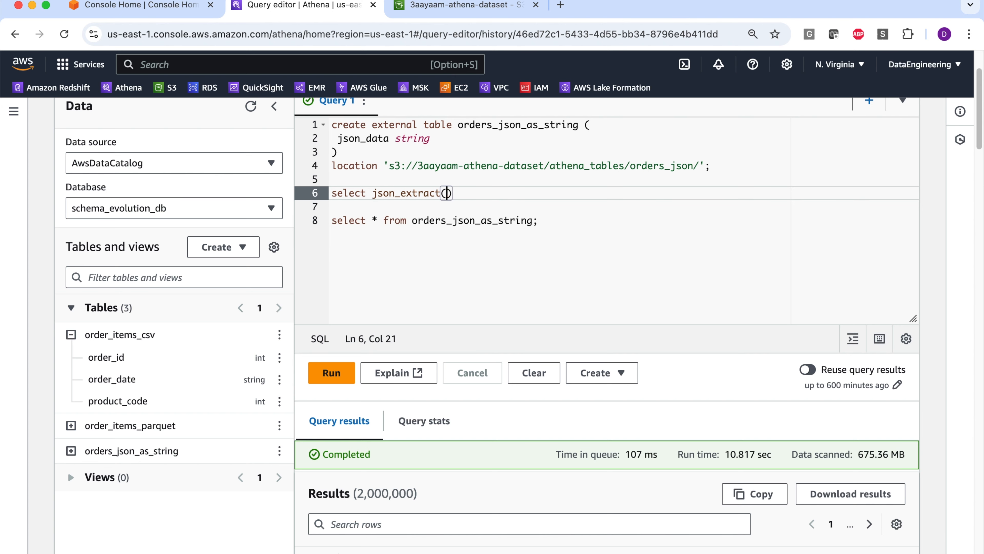
- Give the json_extract call the json_data column and a path beginning with '$.'
{"action": "scroll", "coordinate": [504, 326], "scroll_direction": "down", "scroll_amount": 1}
{"action": "scroll", "coordinate": [504, 326], "scroll_direction": "up", "scroll_amount": 1}
{"action": "type", "text": "js"}
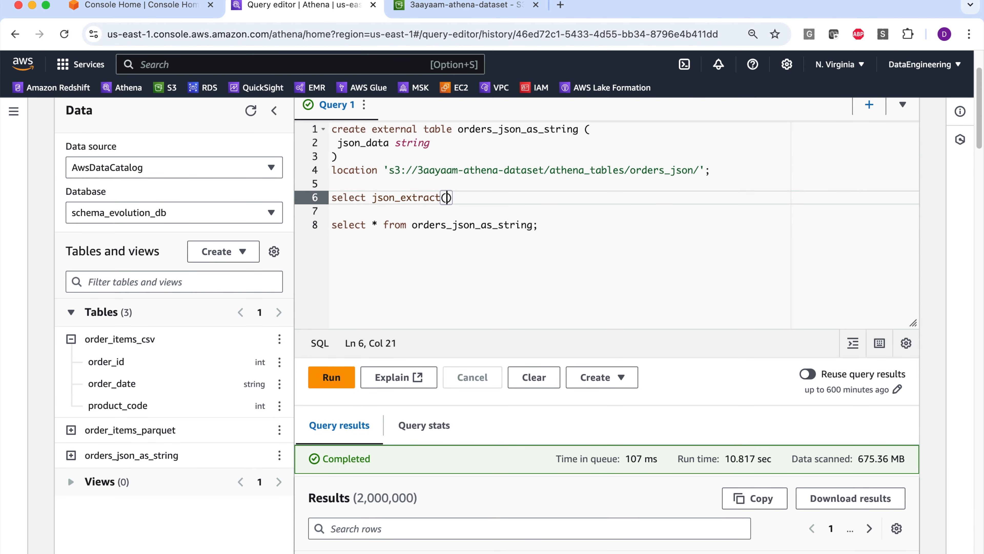
{"action": "type", "text": "on_"}
{"action": "key", "text": "BackSpace"}
{"action": "type", "text": "_data, '$"}
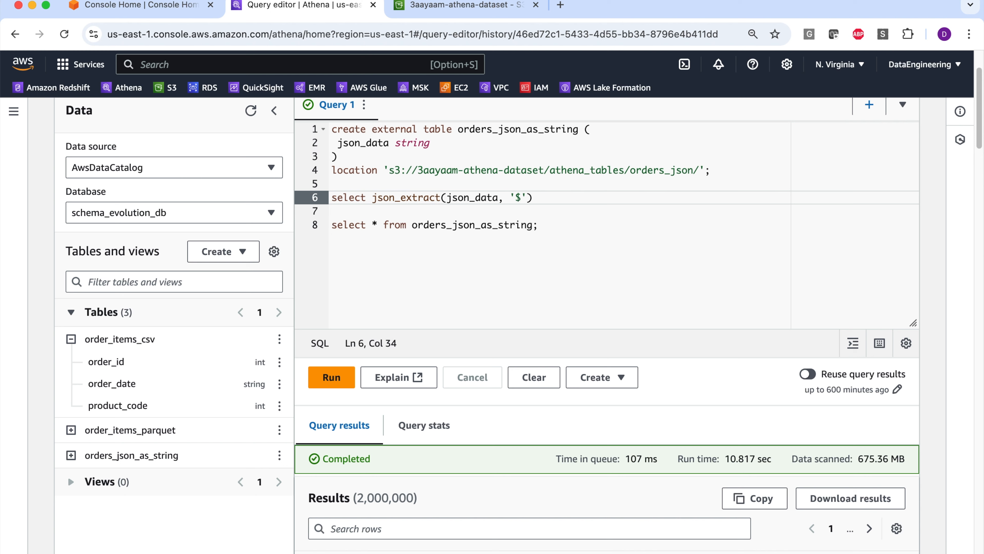
{"action": "type", "text": "."}
- Complete the path as '$.order_id' and alias the extracted value as order_id, ending with a comma
{"action": "scroll", "coordinate": [485, 503], "scroll_direction": "down", "scroll_amount": 5}
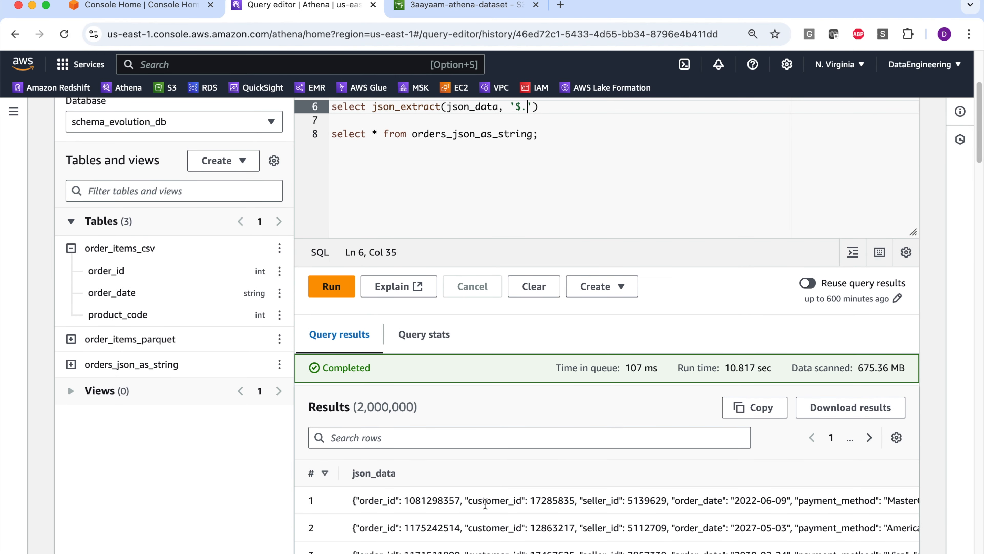
{"action": "double_click", "coordinate": [364, 504]}
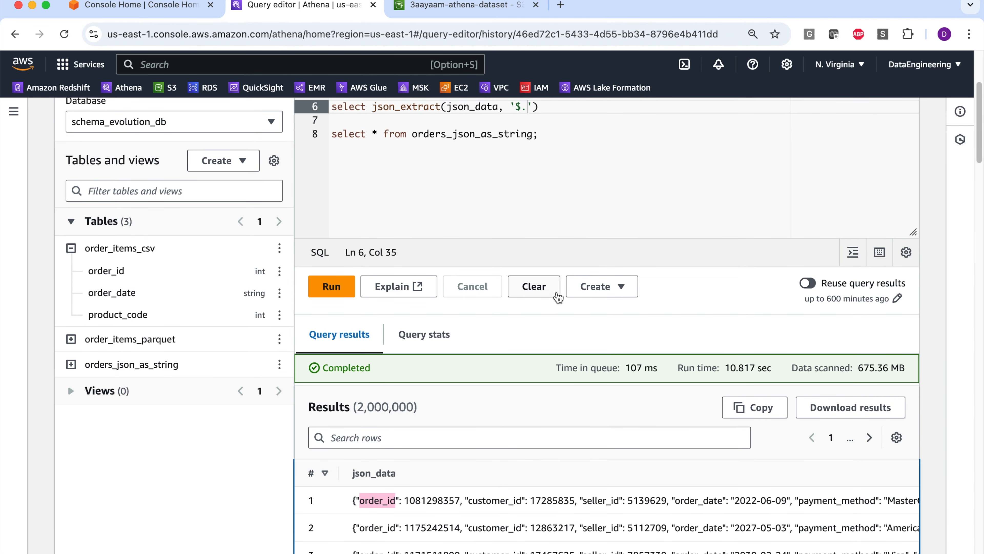
{"action": "key", "text": "BackSpace"}
{"action": "key", "text": "BackSpace"}
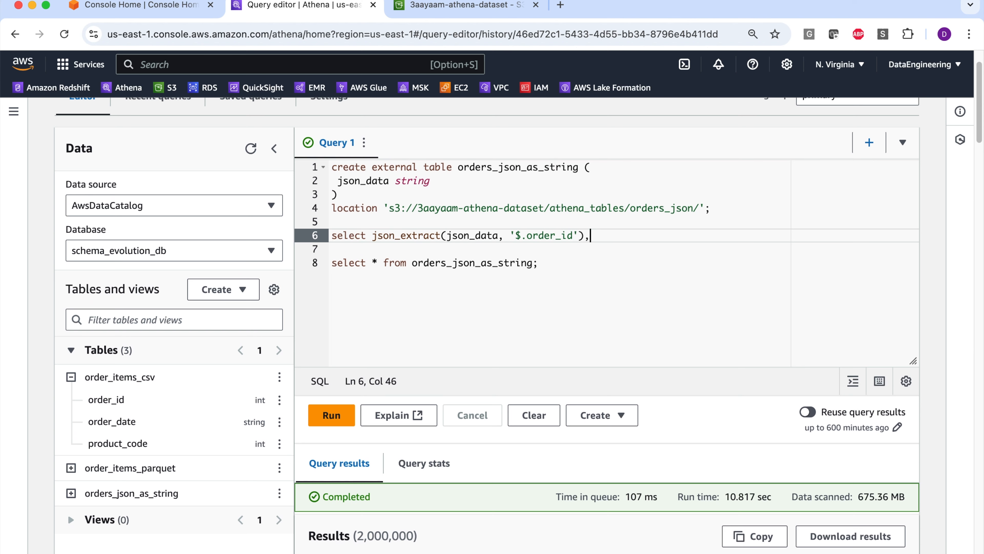
{"action": "type", "text": "a"}
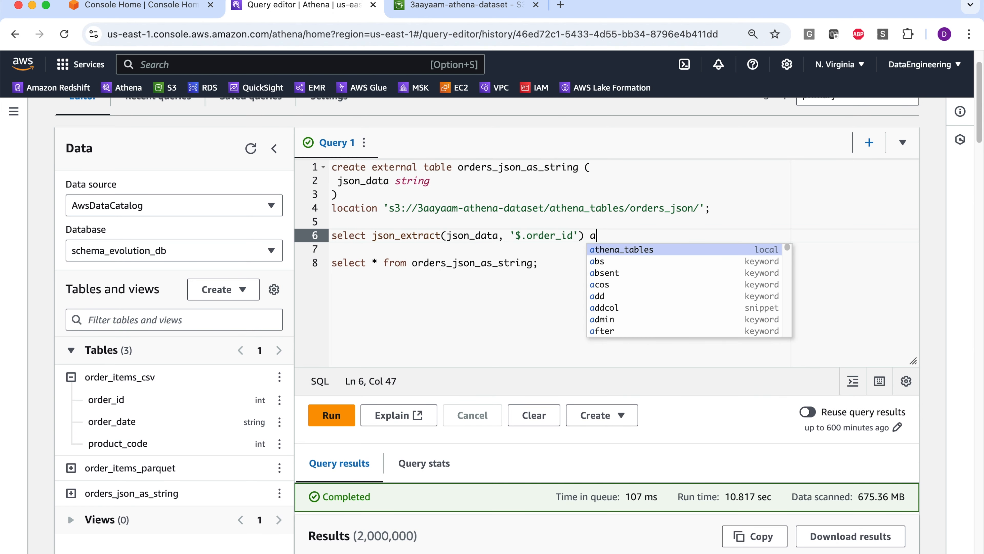
{"action": "type", "text": "s order_id,"}
- Add a second json_extract call on a new line, reusing the arguments and alias copied from the order_id expression
{"action": "key", "text": "Return"}
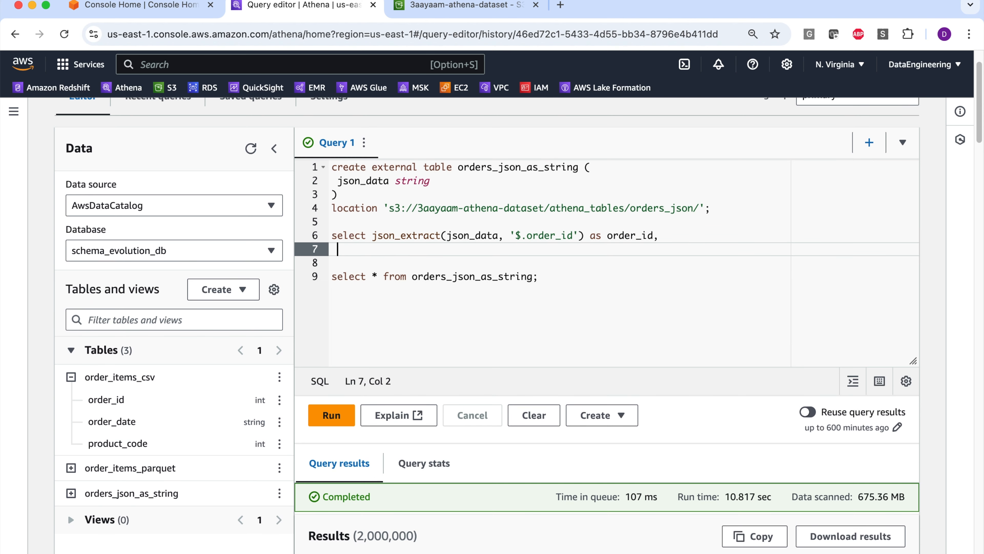
{"action": "type", "text": "json_extract("}
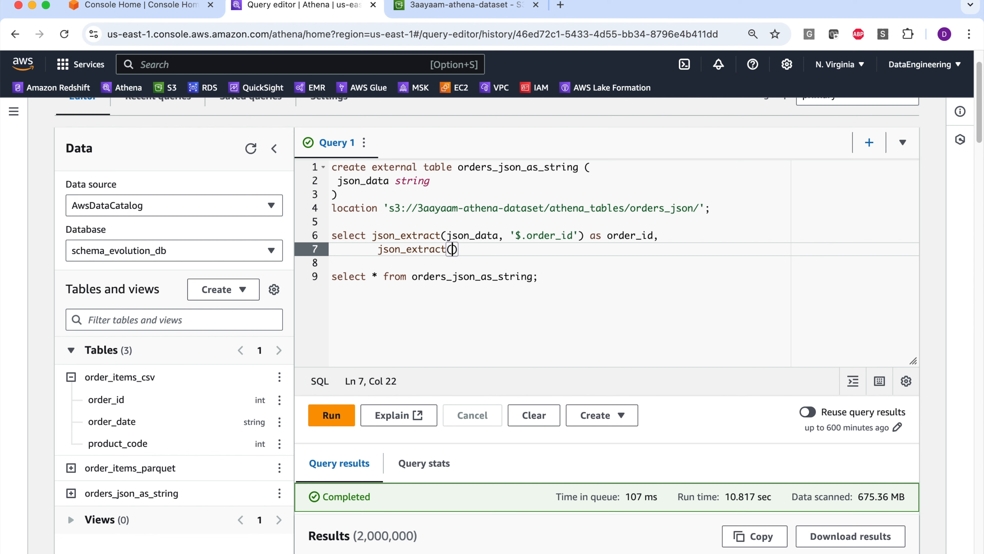
{"action": "key", "text": "Up"}
{"action": "key", "text": "Left"}
{"action": "key", "text": "shift+End"}
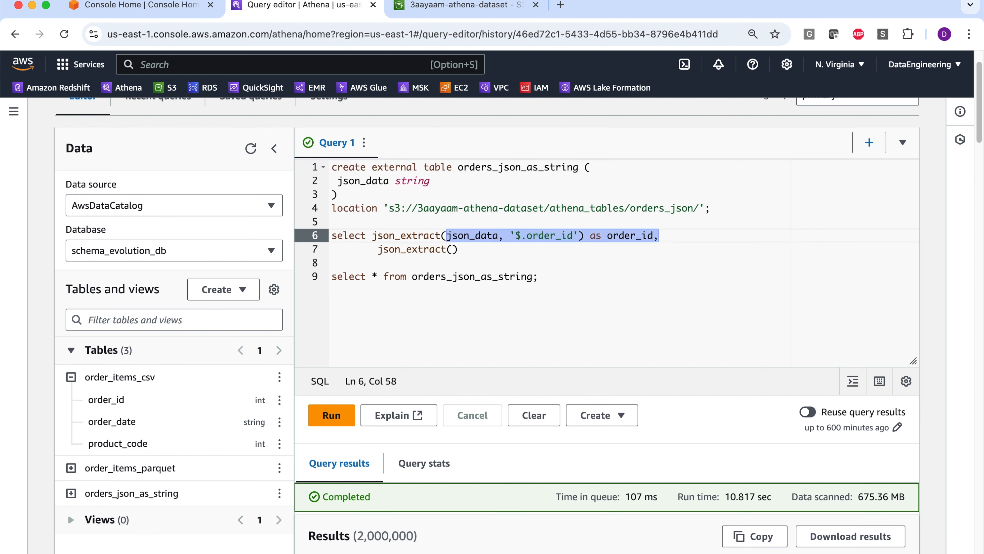
{"action": "key", "text": "super+c"}
{"action": "key", "text": "Down"}
{"action": "key", "text": "Left"}
{"action": "key", "text": "super+v"}
- Change the second expression's path to '$.order_date' and its alias to order_date
{"action": "key", "text": "Left"}
{"action": "key", "text": "Left"}
{"action": "key", "text": "Left"}
{"action": "key", "text": "Left"}
{"action": "key", "text": "Left"}
{"action": "key", "text": "Left"}
{"action": "key", "text": "Left"}
{"action": "key", "text": "Left"}
{"action": "key", "text": "Left"}
{"action": "key", "text": "Left"}
{"action": "key", "text": "Left"}
{"action": "key", "text": "Left"}
{"action": "key", "text": "Left"}
{"action": "key", "text": "Left"}
{"action": "key", "text": "Left"}
{"action": "key", "text": "BackSpace"}
{"action": "key", "text": "BackSpace"}
{"action": "type", "text": "date"}
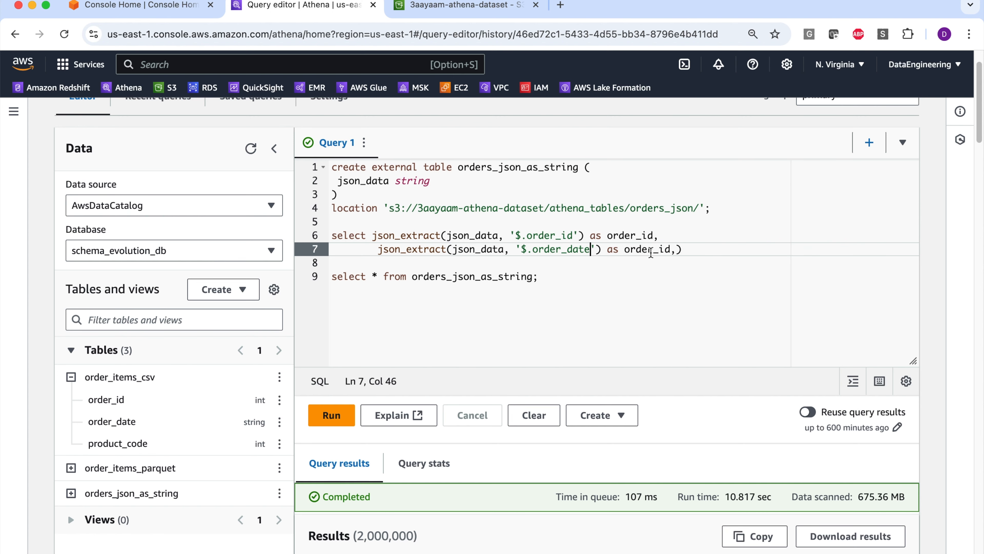
- Check the nested address key in the JSON results and add a third json_extract on json_data with the path '$.customer_address'
{"action": "scroll", "coordinate": [489, 314], "scroll_direction": "down", "scroll_amount": 5}
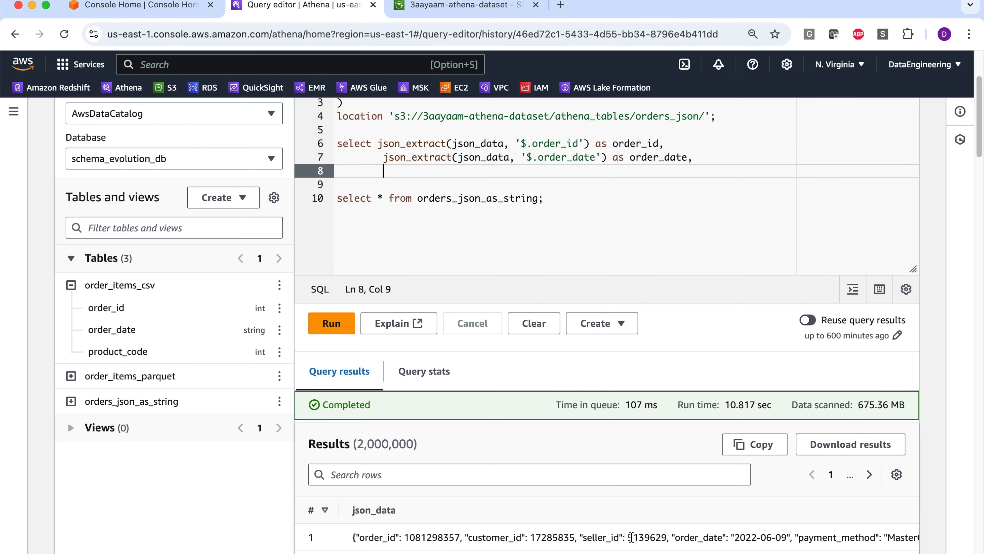
{"action": "scroll", "coordinate": [564, 539], "scroll_direction": "down", "scroll_amount": 2}
{"action": "scroll", "coordinate": [543, 512], "scroll_direction": "right", "scroll_amount": 10}
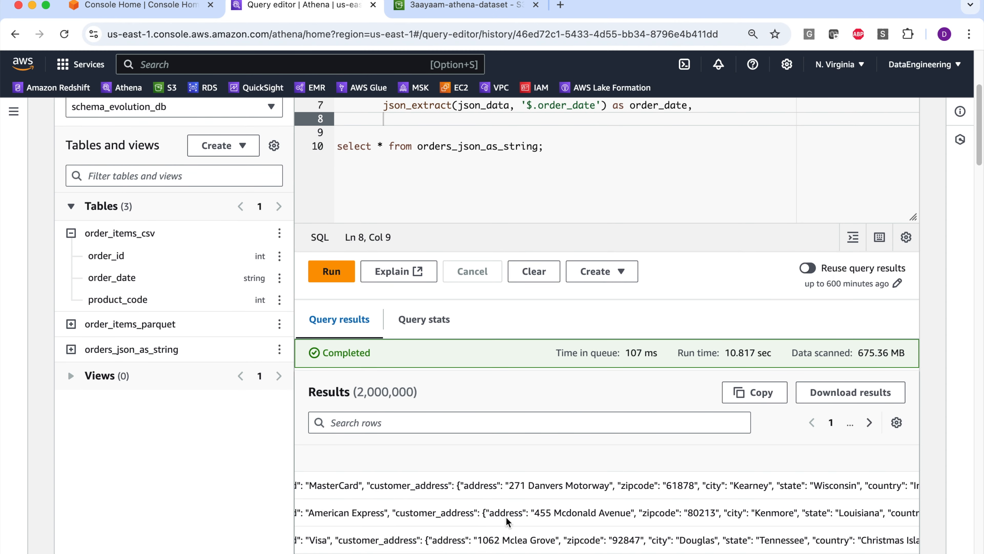
{"action": "double_click", "coordinate": [475, 485]}
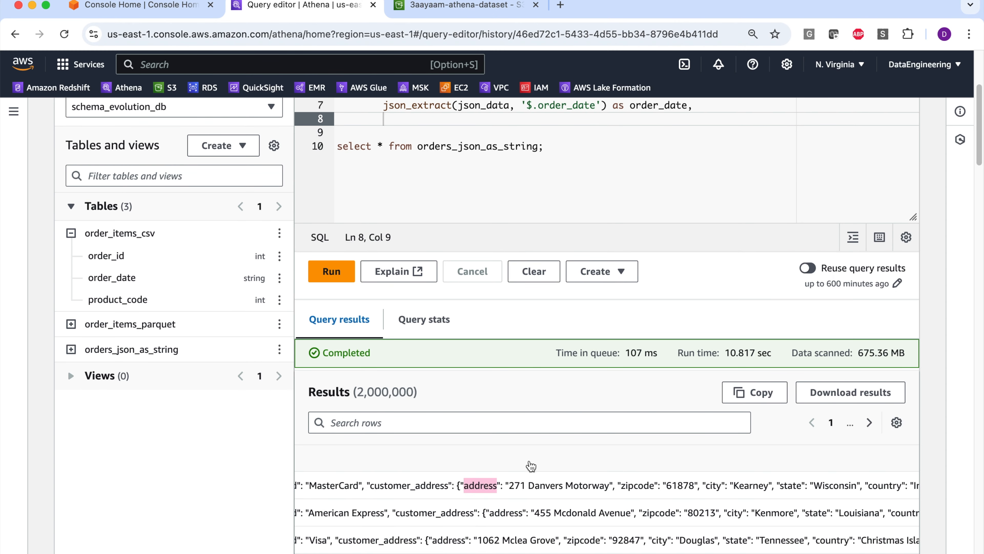
{"action": "scroll", "coordinate": [531, 474], "scroll_direction": "up", "scroll_amount": 5}
{"action": "scroll", "coordinate": [596, 285], "scroll_direction": "up", "scroll_amount": 1}
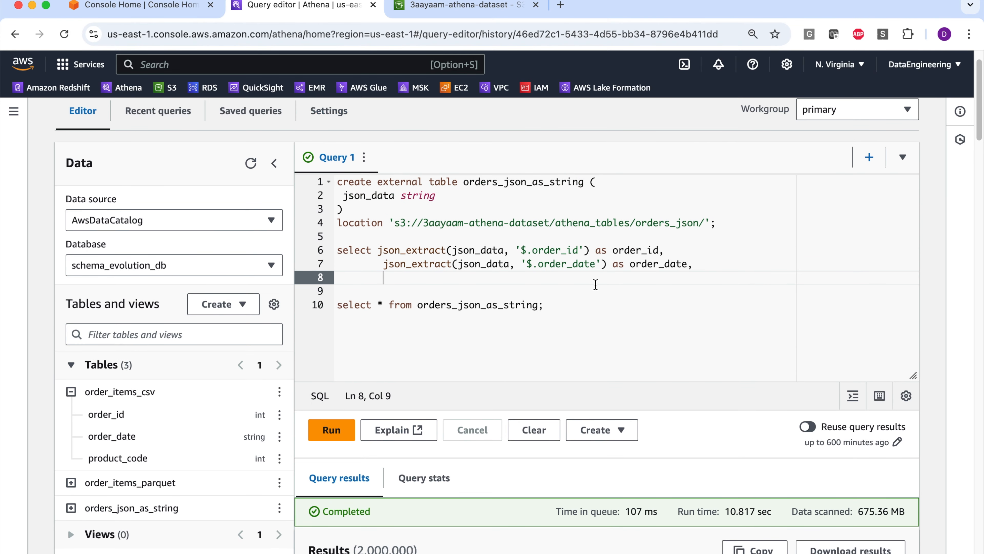
{"action": "type", "text": "json_extract(json_data"}
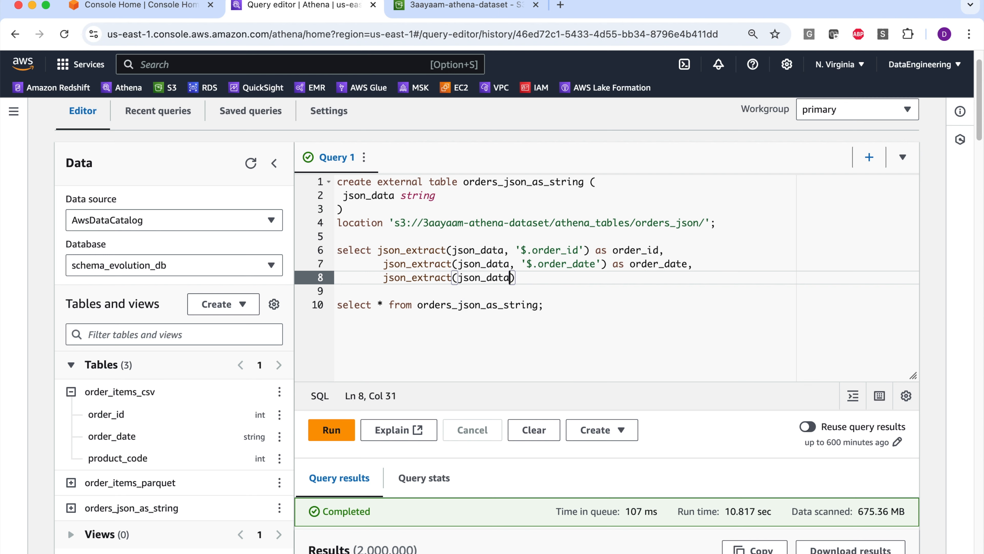
{"action": "type", "text": ", '"}
{"action": "type", "text": "$."}
{"action": "type", "text": "cu"}
{"action": "type", "text": "stomer_addre"}
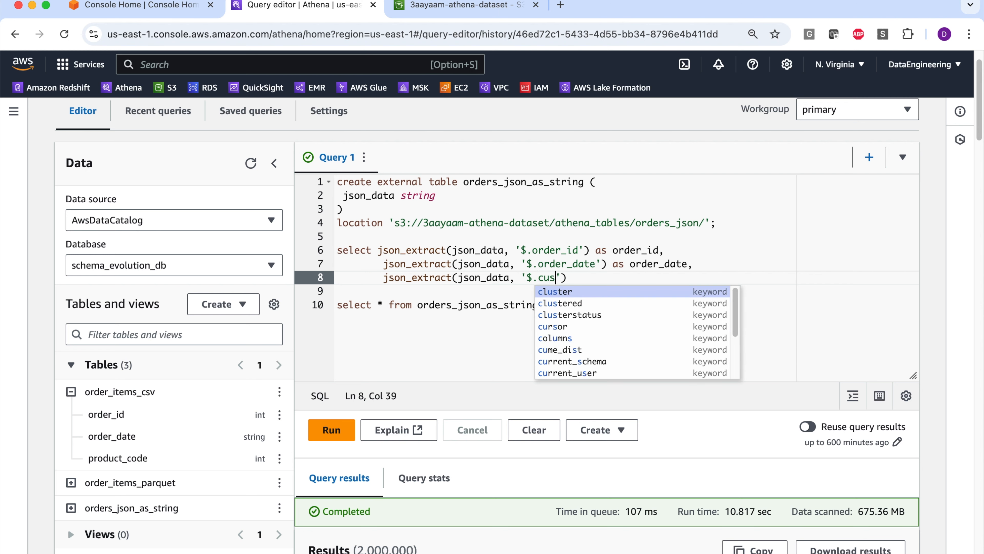
{"action": "type", "text": "ss"}
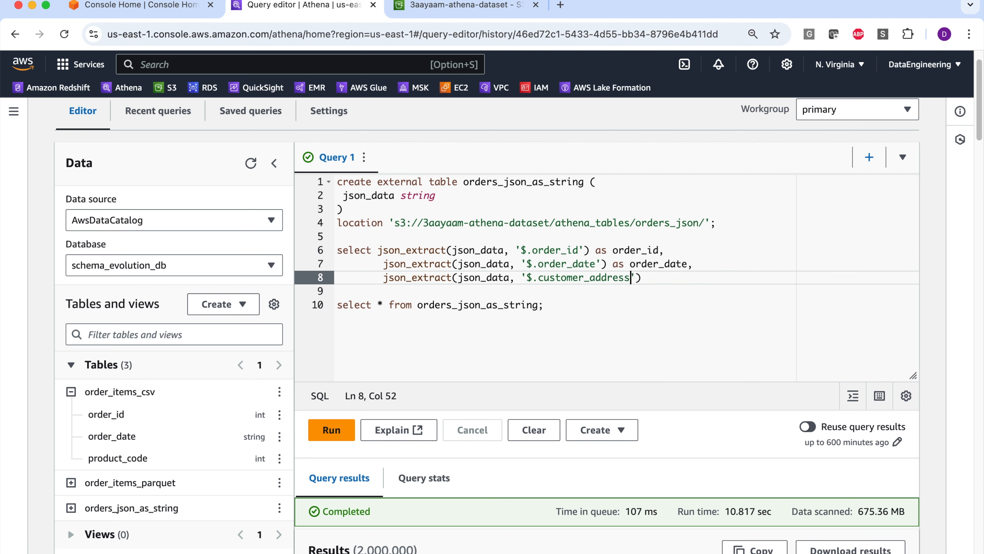
{"action": "type", "text": "."}
{"action": "type", "text": "address'"}
- Extend the third path to '$.customer_address.address' and alias it as address, followed by a comma and a new line
{"action": "type", "text": "as address"}
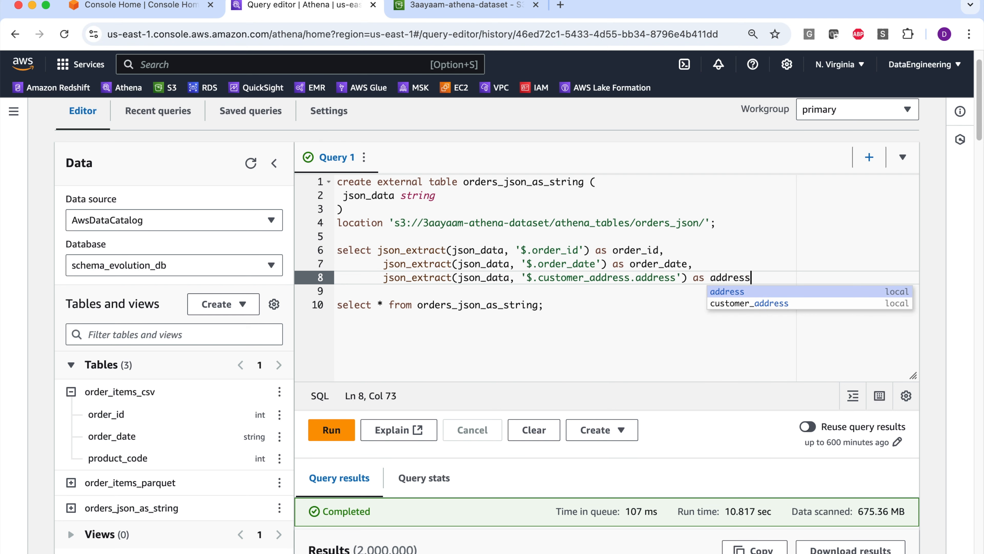
{"action": "type", "text": ","}
{"action": "key", "text": "Return"}
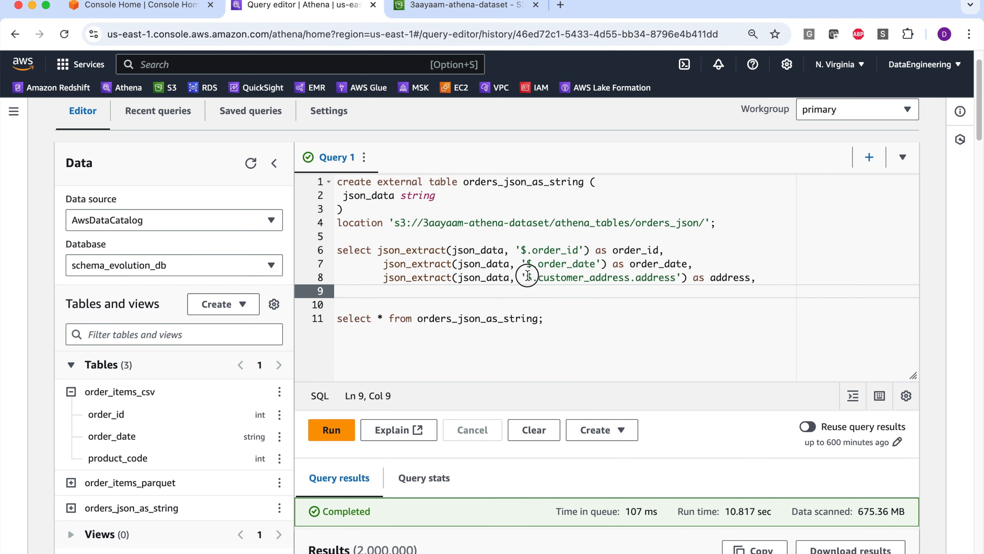
- Examine how the '$.', customer_address and address parts of the third path correspond to keys in the JSON records
{"action": "left_click_drag", "start_coordinate": [527, 277], "coordinate": [539, 277]}
{"action": "scroll", "coordinate": [505, 359], "scroll_direction": "down", "scroll_amount": 5}
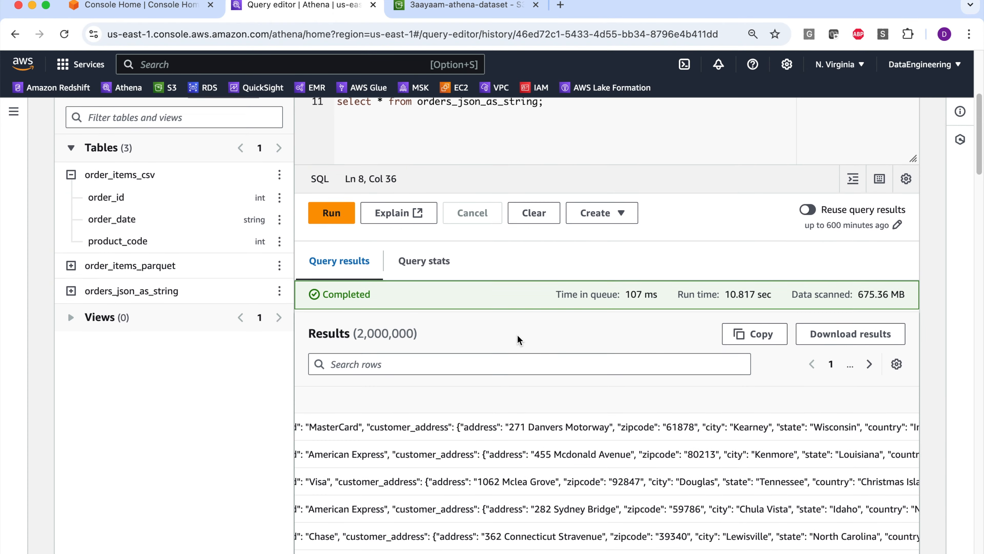
{"action": "scroll", "coordinate": [508, 470], "scroll_direction": "left", "scroll_amount": 10}
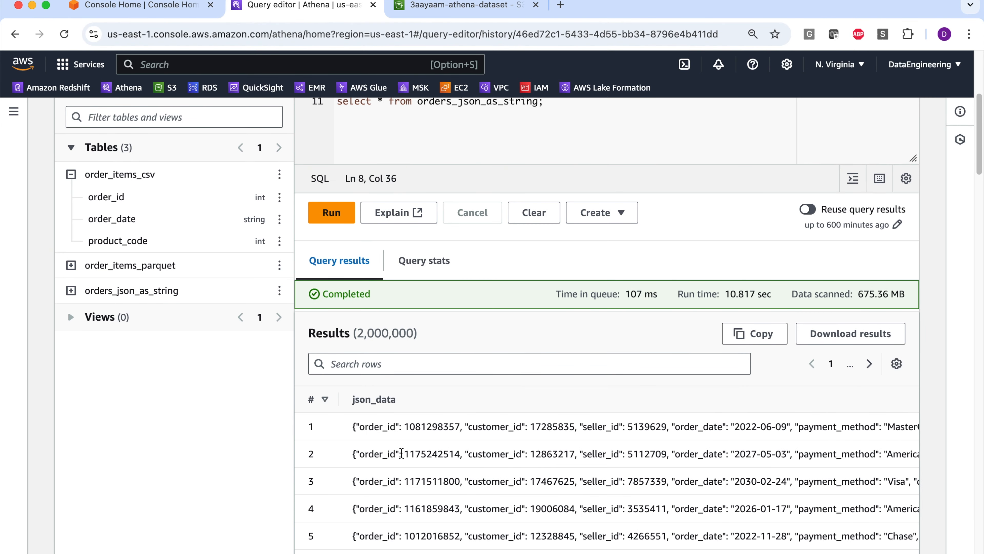
{"action": "scroll", "coordinate": [358, 427], "scroll_direction": "up", "scroll_amount": 1}
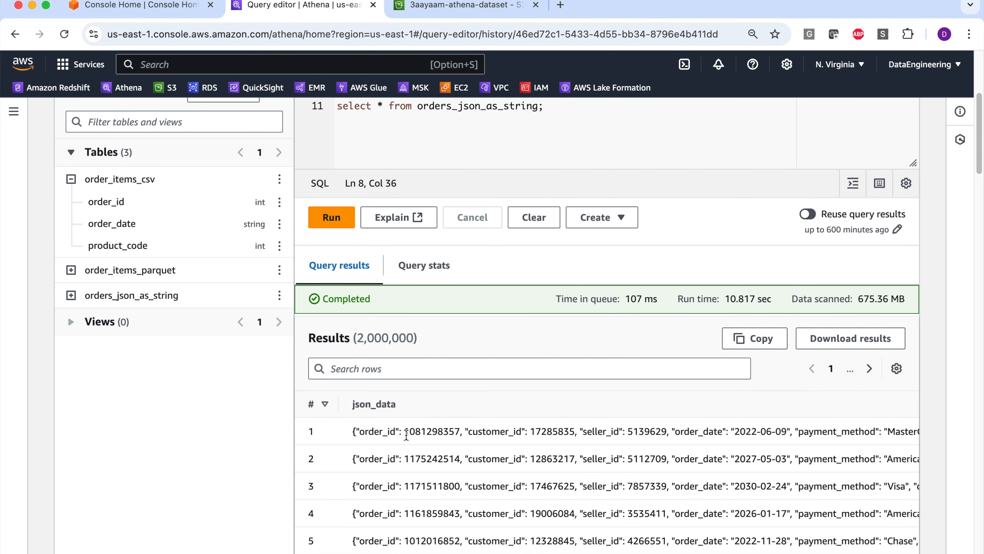
{"action": "left_click", "coordinate": [360, 432]}
{"action": "scroll", "coordinate": [465, 310], "scroll_direction": "up", "scroll_amount": 4}
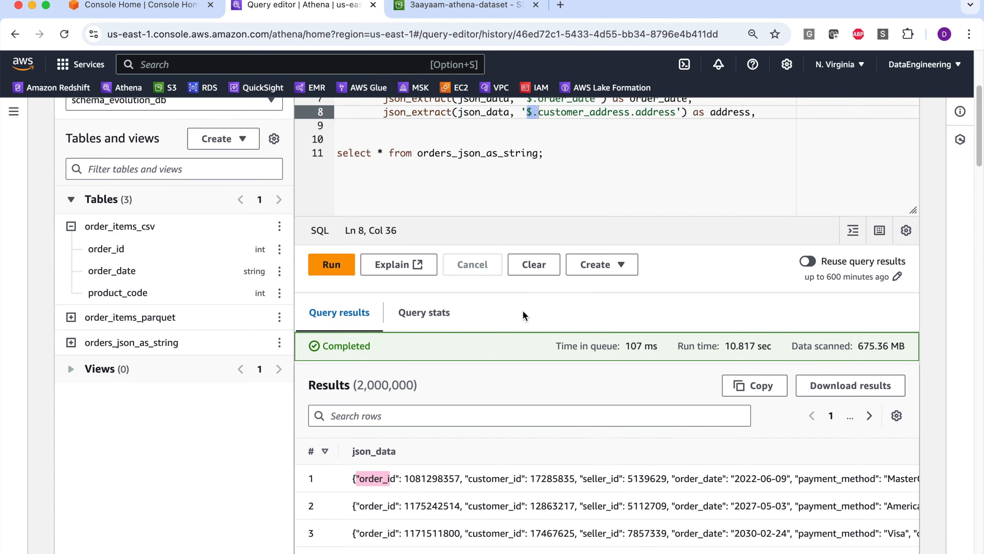
{"action": "left_click", "coordinate": [561, 210]}
{"action": "double_click", "coordinate": [562, 210]}
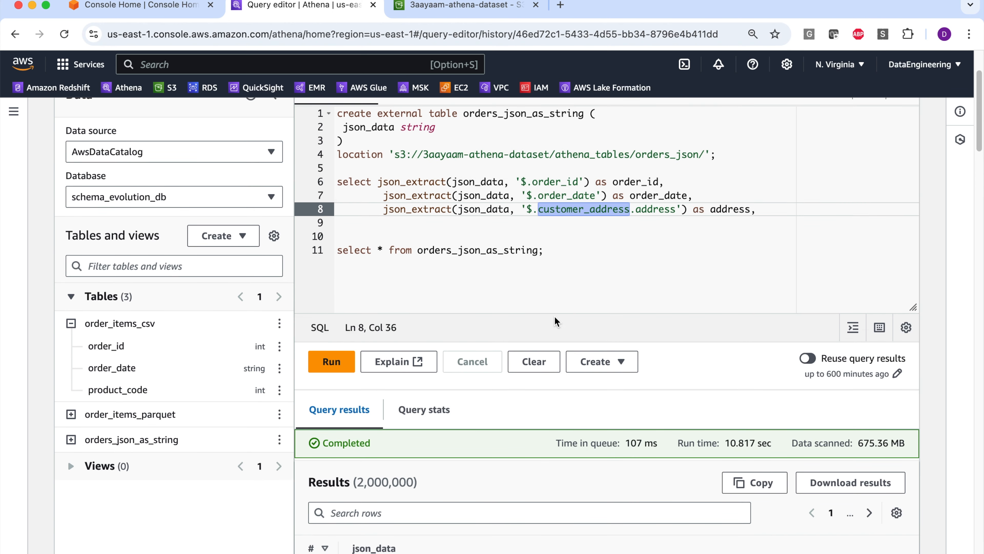
{"action": "scroll", "coordinate": [558, 322], "scroll_direction": "down", "scroll_amount": 3}
{"action": "scroll", "coordinate": [646, 313], "scroll_direction": "up", "scroll_amount": 4}
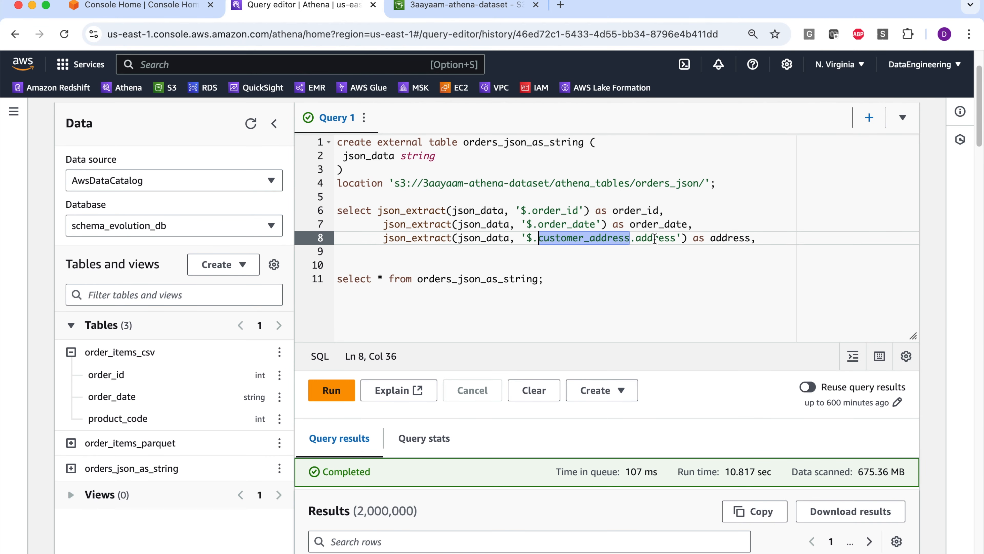
{"action": "double_click", "coordinate": [654, 238]}
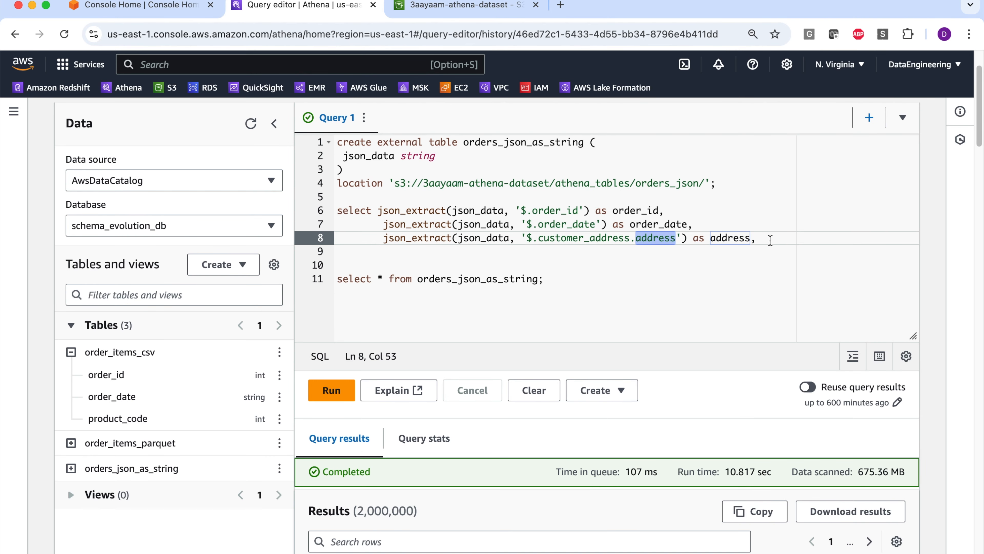
- Add a fourth json_extract expression on json_data below the address line, with its path starting with '$.customer_address'
{"action": "left_click", "coordinate": [757, 238]}
{"action": "key", "text": "Return"}
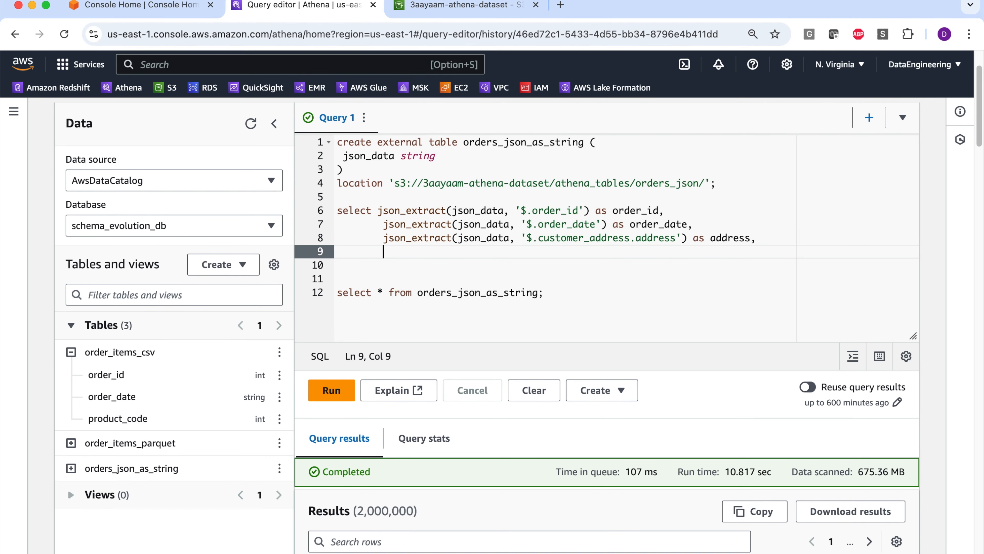
{"action": "type", "text": "json_ec"}
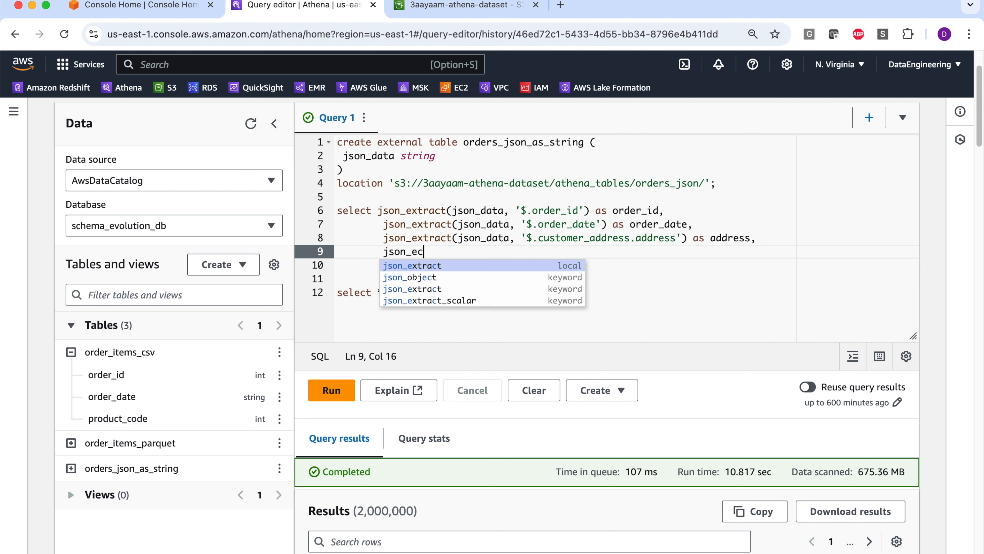
{"action": "key", "text": "BackSpace"}
{"action": "key", "text": "Return"}
{"action": "type", "text": "(json_da"}
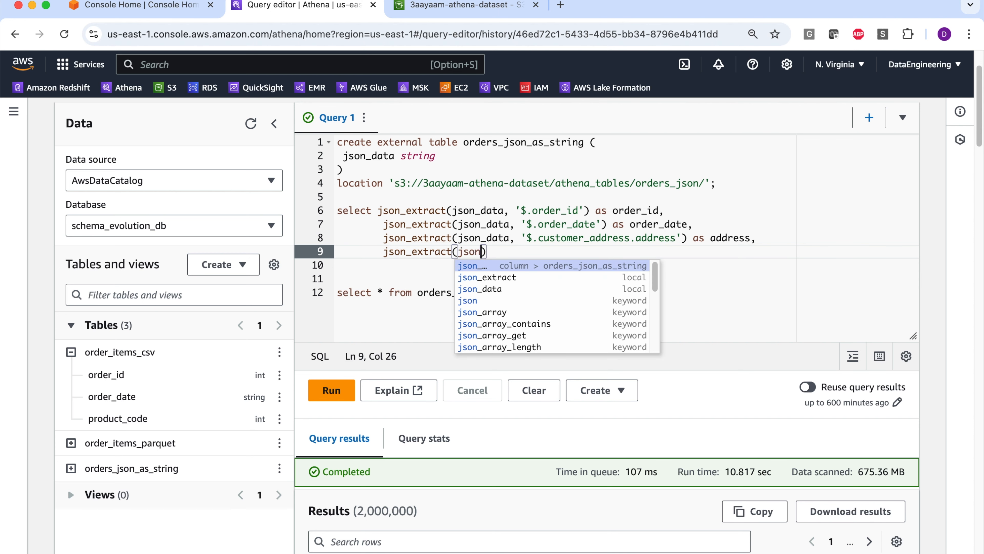
{"action": "type", "text": "ta), '$."}
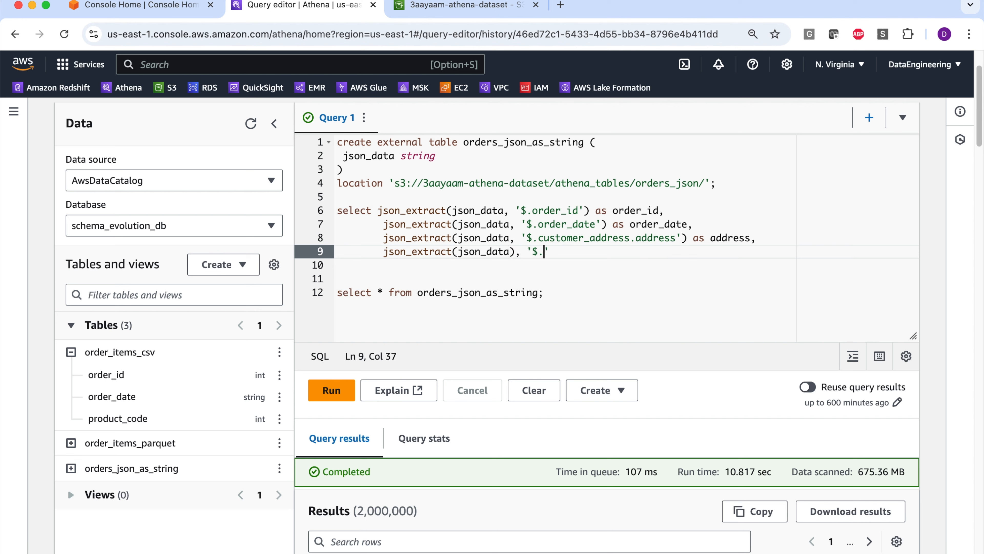
{"action": "type", "text": "customer"}
{"action": "key", "text": "Return"}
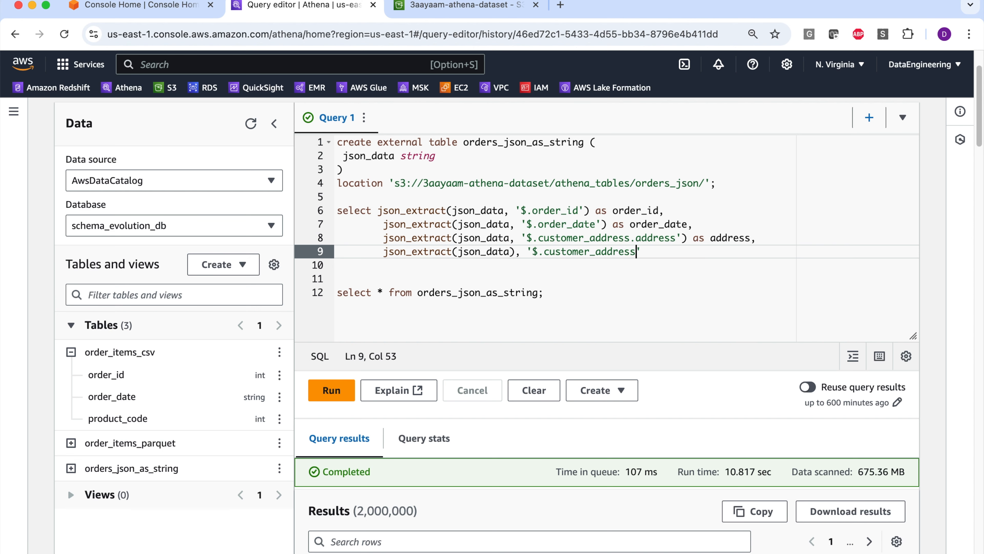
- Complete the fourth path as '$.customer_address.phone.1', alias it as mobile_phone, and end the query with from orders_json_as_string;
{"action": "type", "text": ".phone.1"}
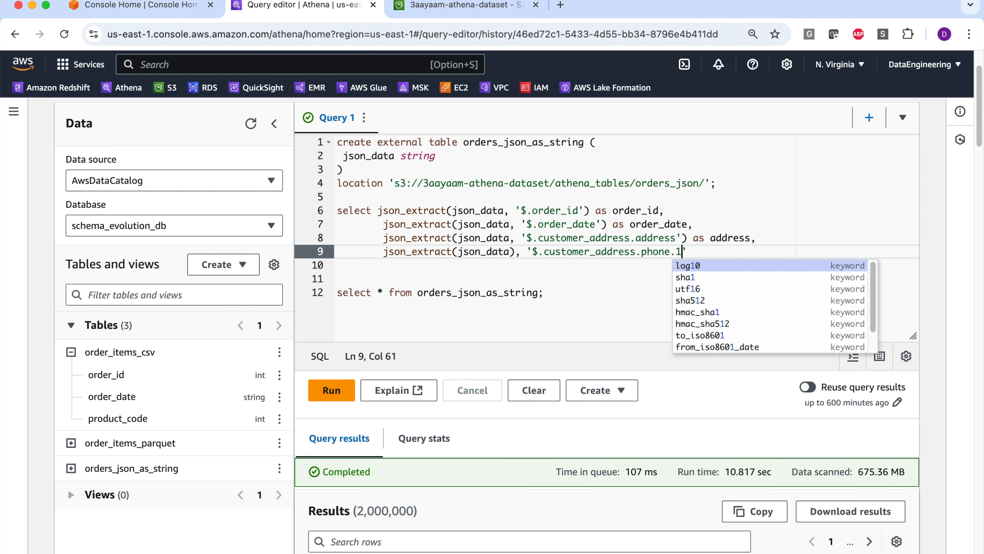
{"action": "type", "text": "'"}
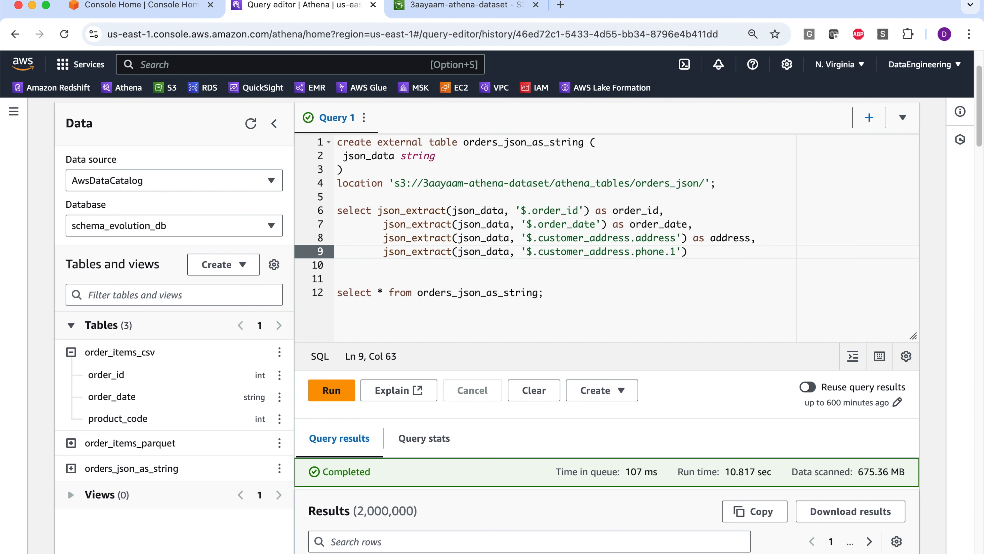
{"action": "type", "text": "as mobile_phone"}
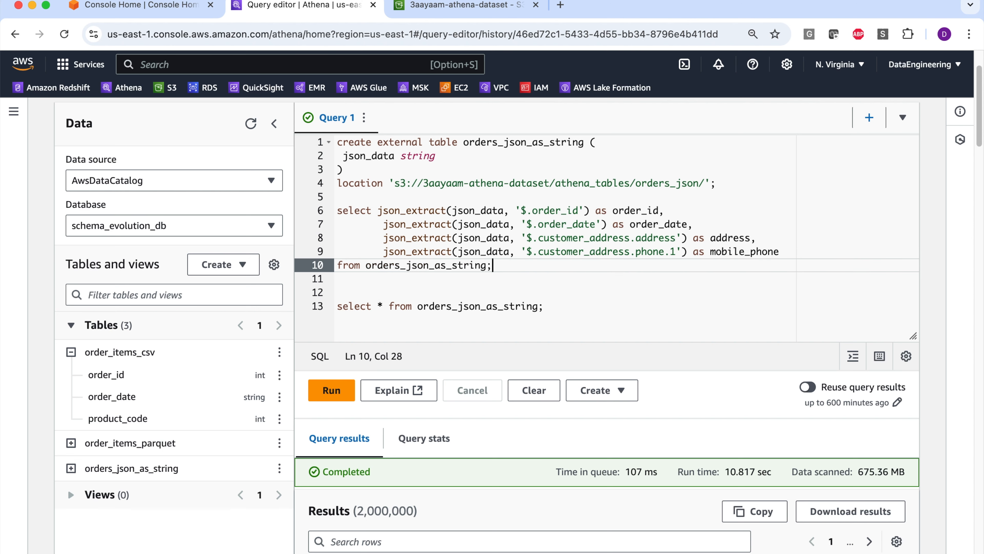
{"action": "key", "text": "shift+Up"}
{"action": "key", "text": "shift+Up"}
{"action": "key", "text": "shift+Up"}
{"action": "key", "text": "shift+Up"}
{"action": "key", "text": "BackSpace"}
{"action": "key", "text": "super+z"}
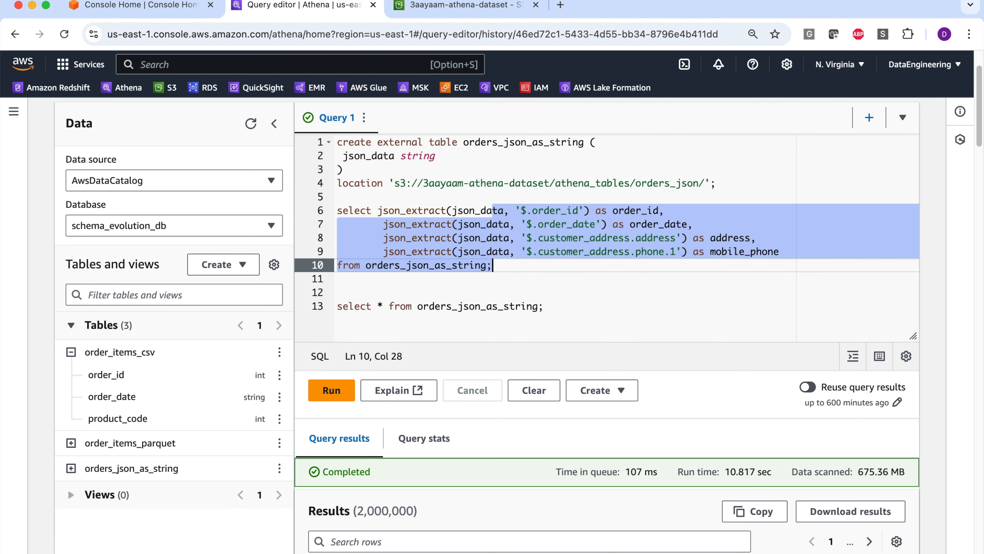
{"action": "key", "text": "shift+super+Left"}
{"action": "key", "text": "Down"}
- Run only the json_extract select statement, from its select line through from orders_json_as_string;
{"action": "key", "text": "Up"}
{"action": "key", "text": "Up"}
{"action": "key", "text": "Up"}
{"action": "key", "text": "Up"}
{"action": "key", "text": "Up"}
{"action": "key", "text": "shift+Down"}
{"action": "key", "text": "shift+Down"}
{"action": "key", "text": "shift+Down"}
{"action": "key", "text": "shift+Down"}
{"action": "key", "text": "shift+Down"}
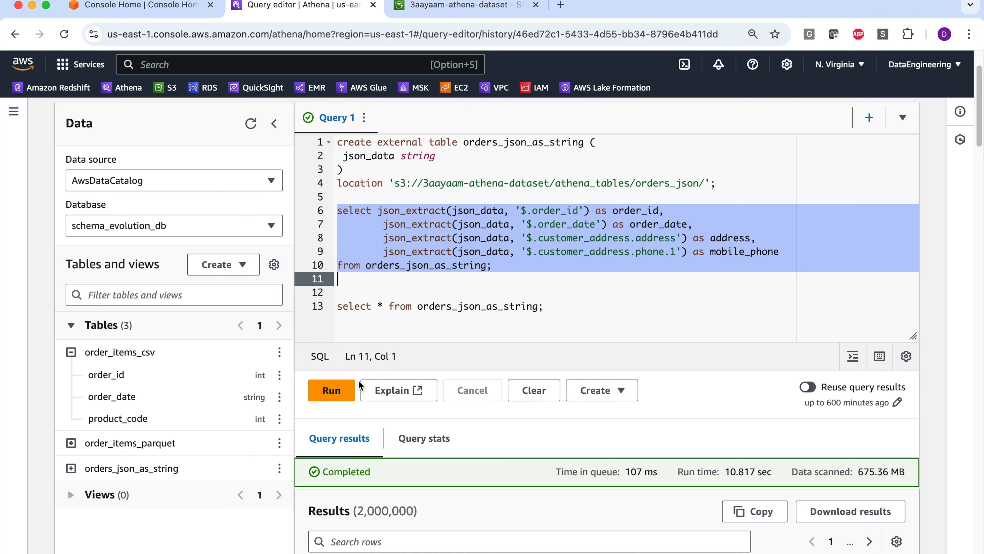
{"action": "left_click", "coordinate": [333, 389]}
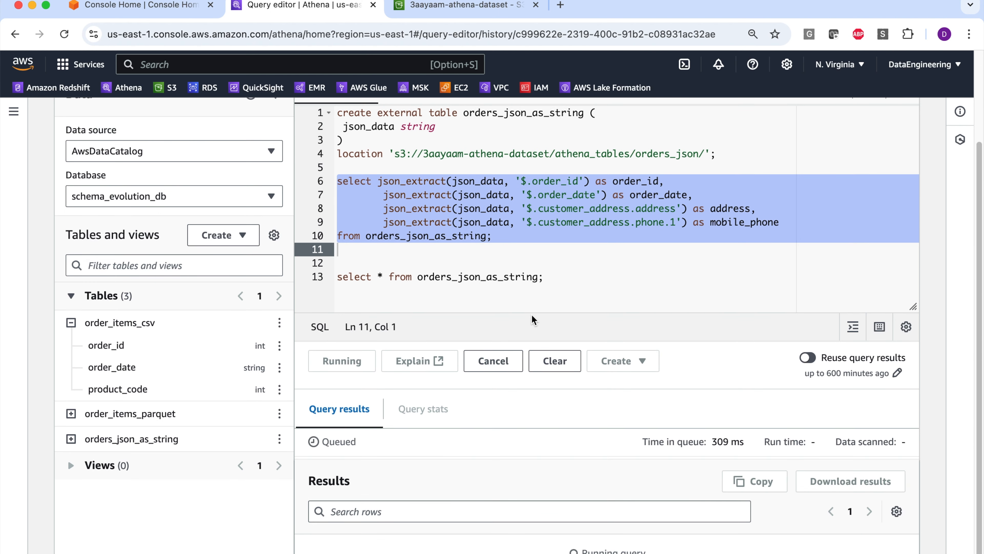
- Examine the extracted order_id, order_date, address and mobile_phone columns in the results against the expressions in the query
{"action": "scroll", "coordinate": [529, 312], "scroll_direction": "down", "scroll_amount": 2}
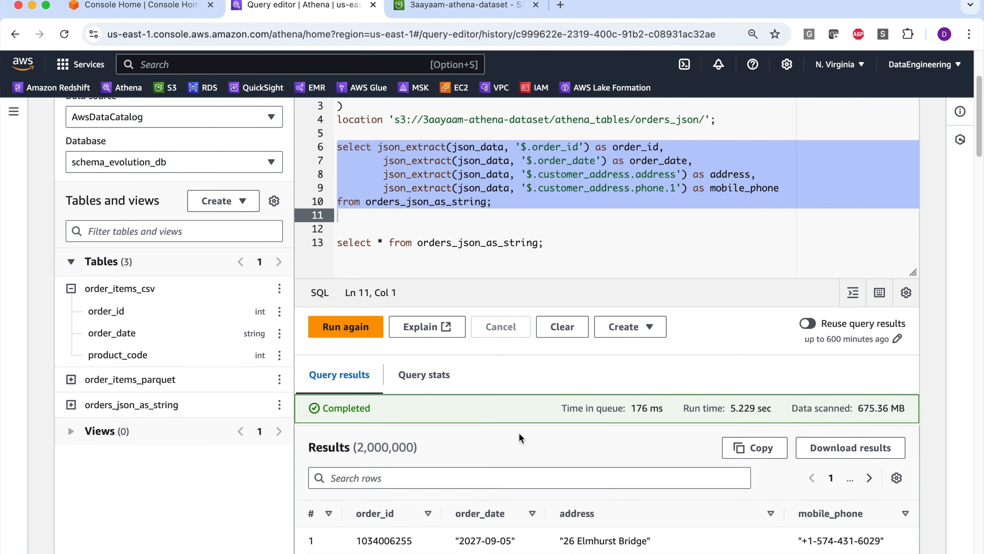
{"action": "scroll", "coordinate": [519, 432], "scroll_direction": "down", "scroll_amount": 6}
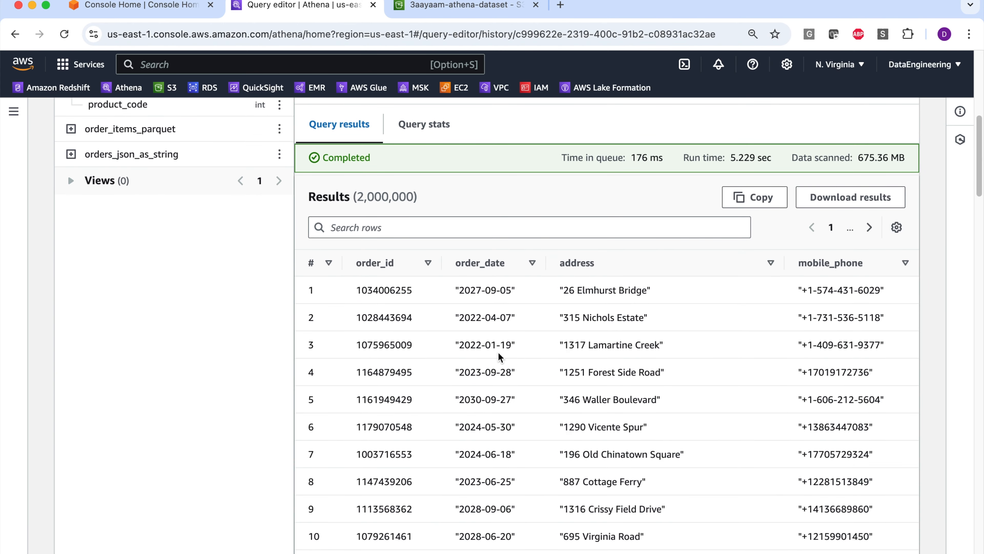
{"action": "scroll", "coordinate": [718, 372], "scroll_direction": "up", "scroll_amount": 6}
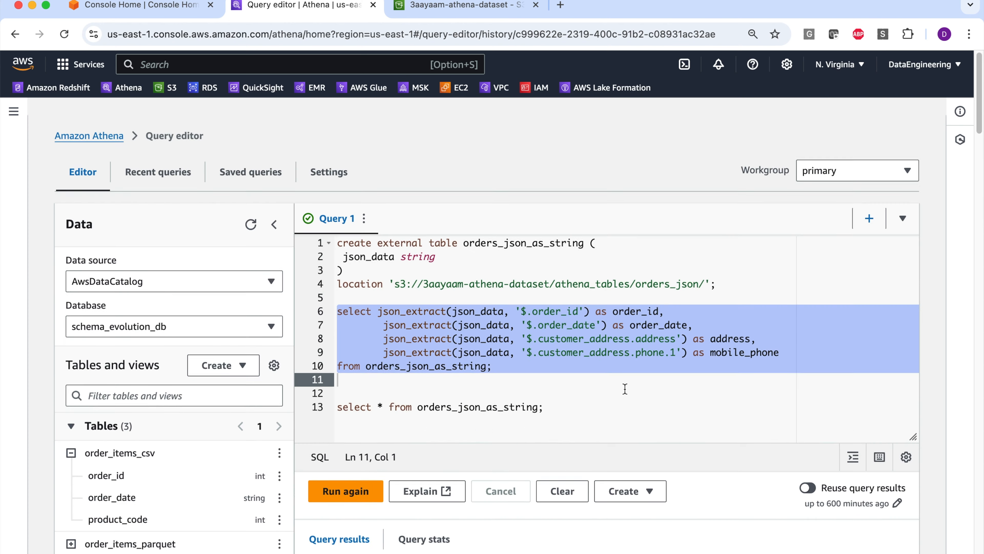
{"action": "left_click", "coordinate": [625, 382]}
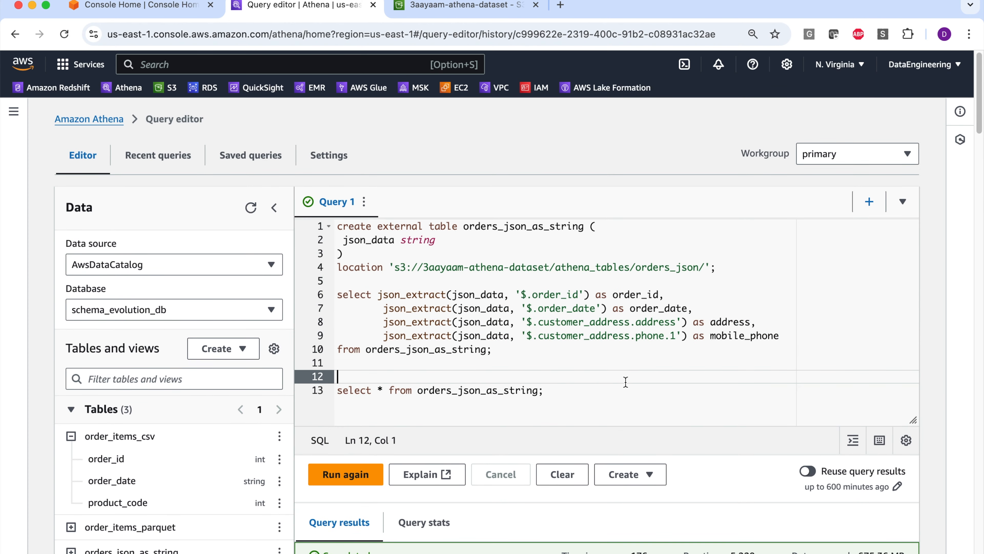
{"action": "scroll", "coordinate": [491, 358], "scroll_direction": "down", "scroll_amount": 6}
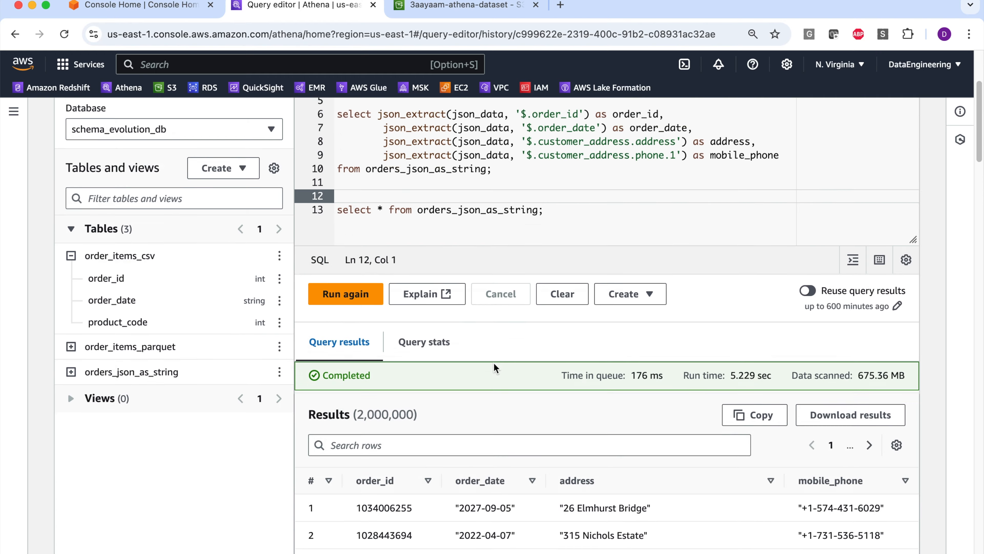
{"action": "scroll", "coordinate": [528, 331], "scroll_direction": "down", "scroll_amount": 1}
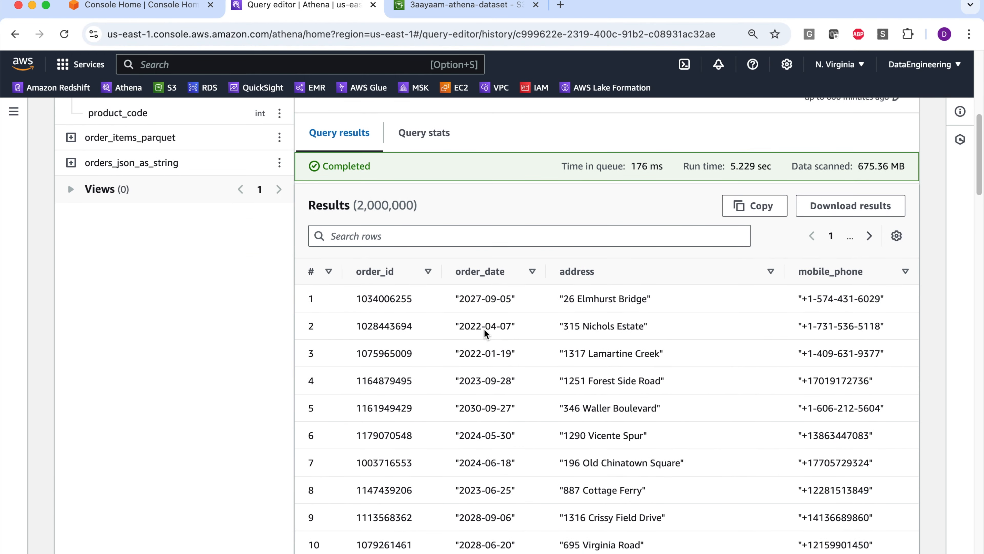
{"action": "scroll", "coordinate": [592, 318], "scroll_direction": "up", "scroll_amount": 10}
{"action": "left_click", "coordinate": [721, 309]}
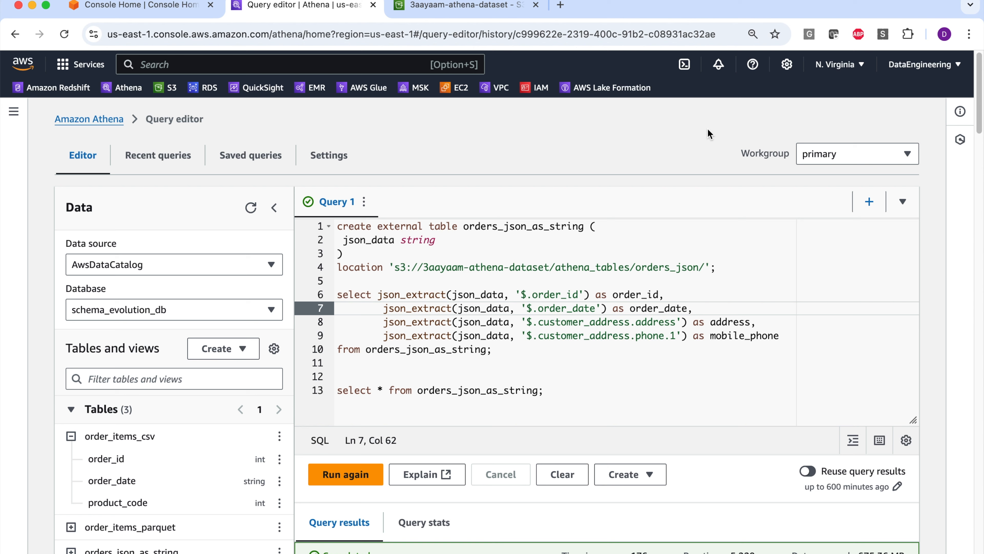